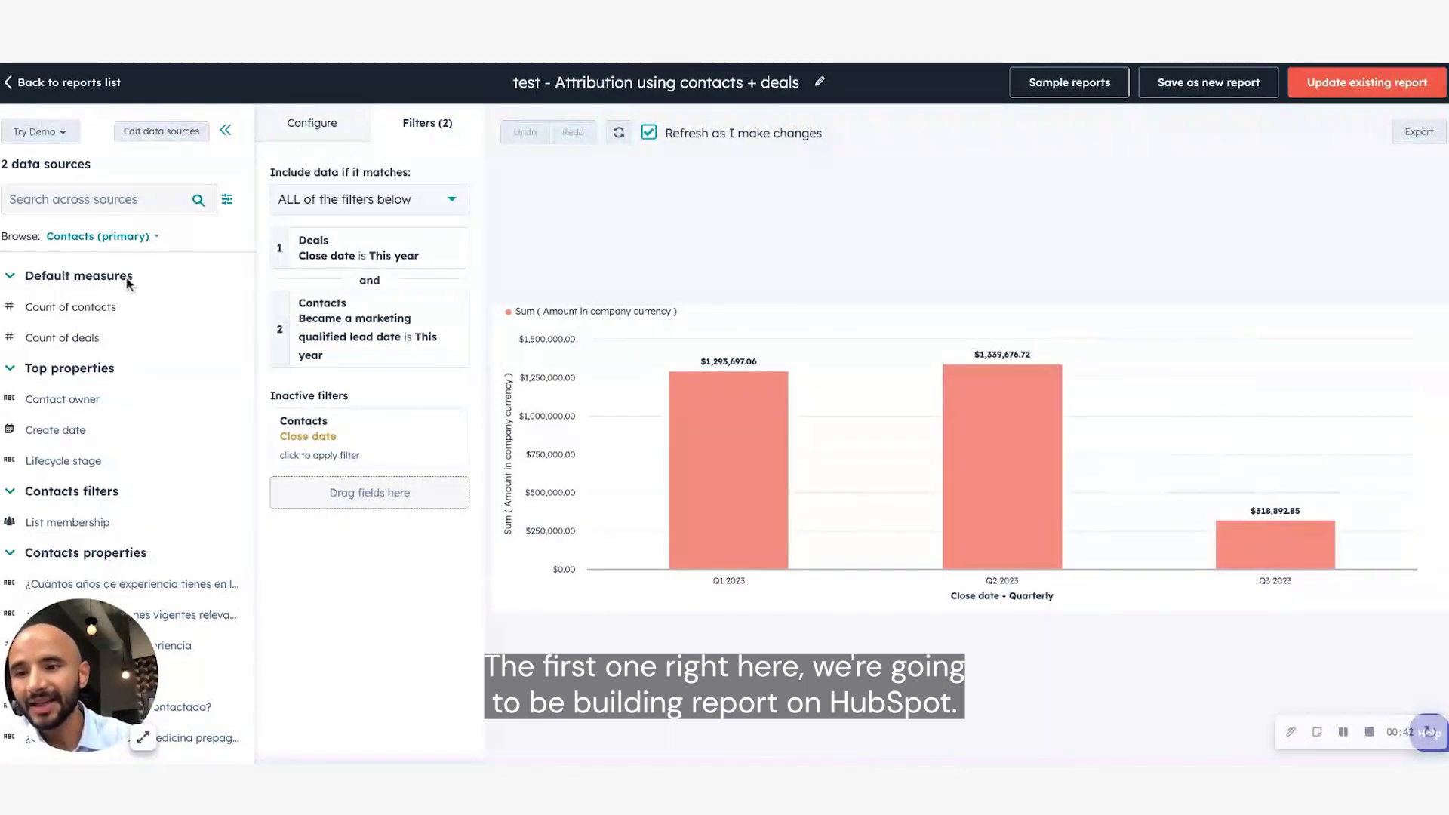
- Show the contact's Lifecycle stage property history with its past values, sources and dates
click(99, 237)
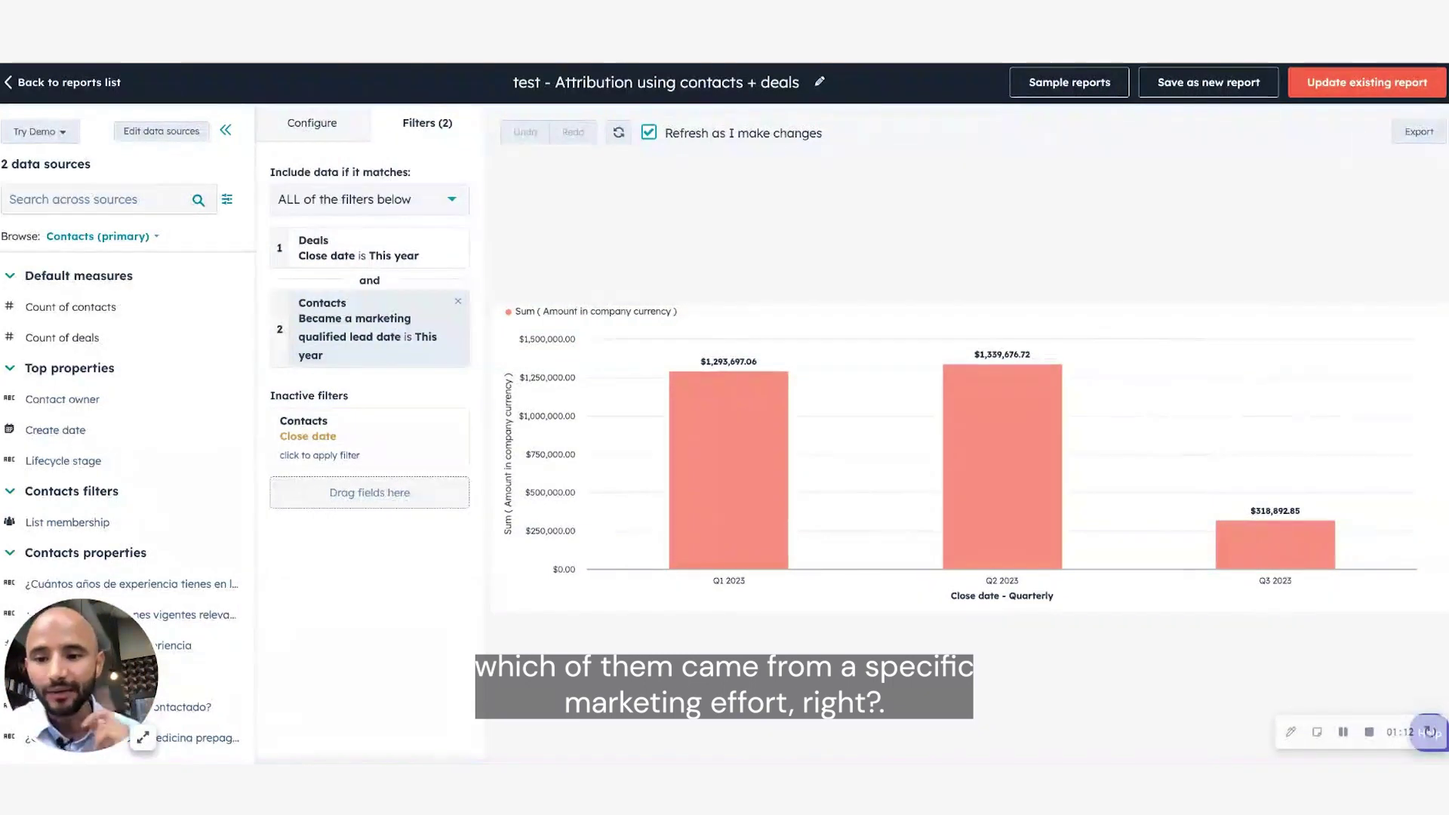
key(ctrl+Tab)
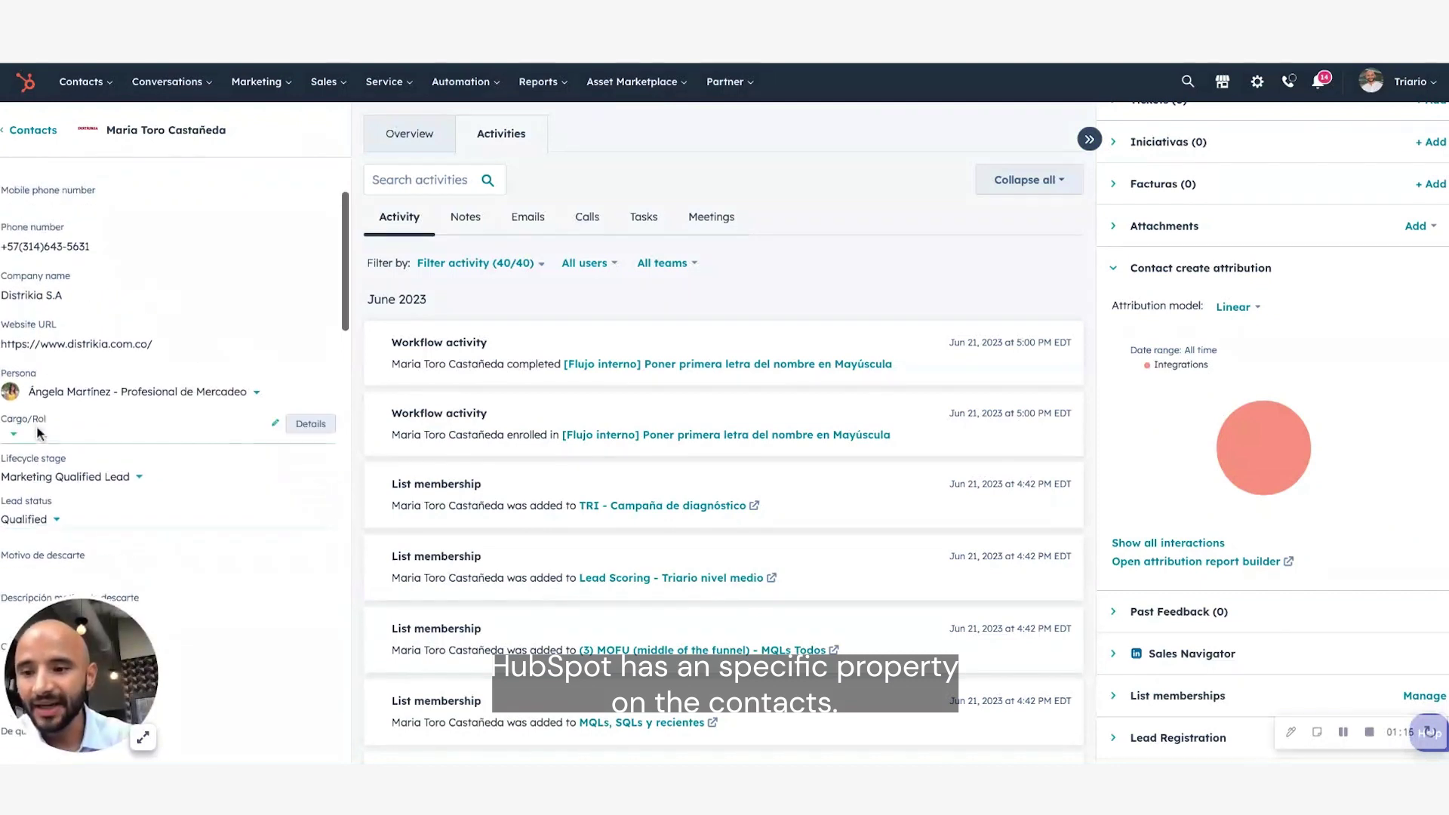
scroll(36, 424, up, 10)
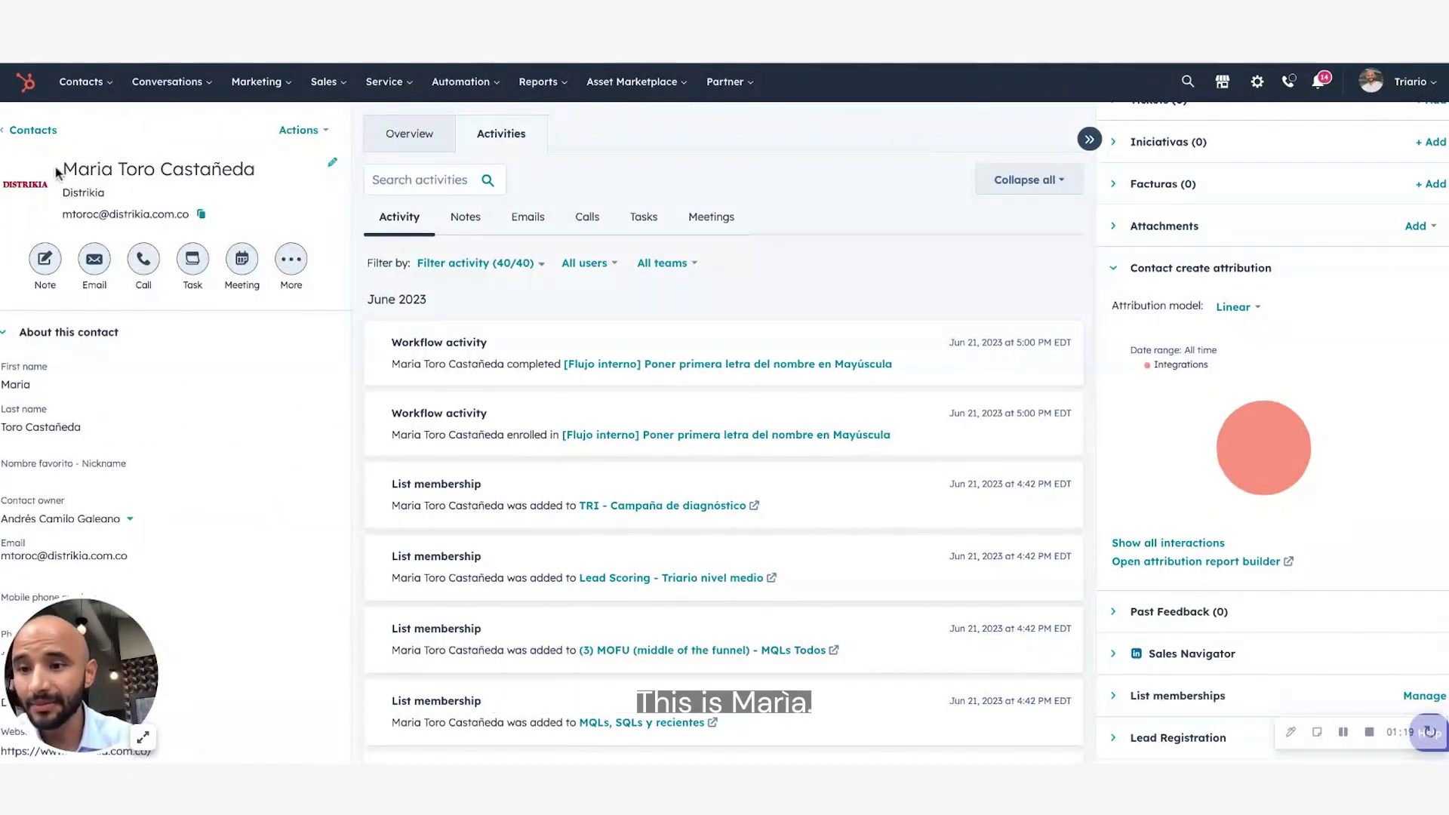
scroll(52, 406, down, 10)
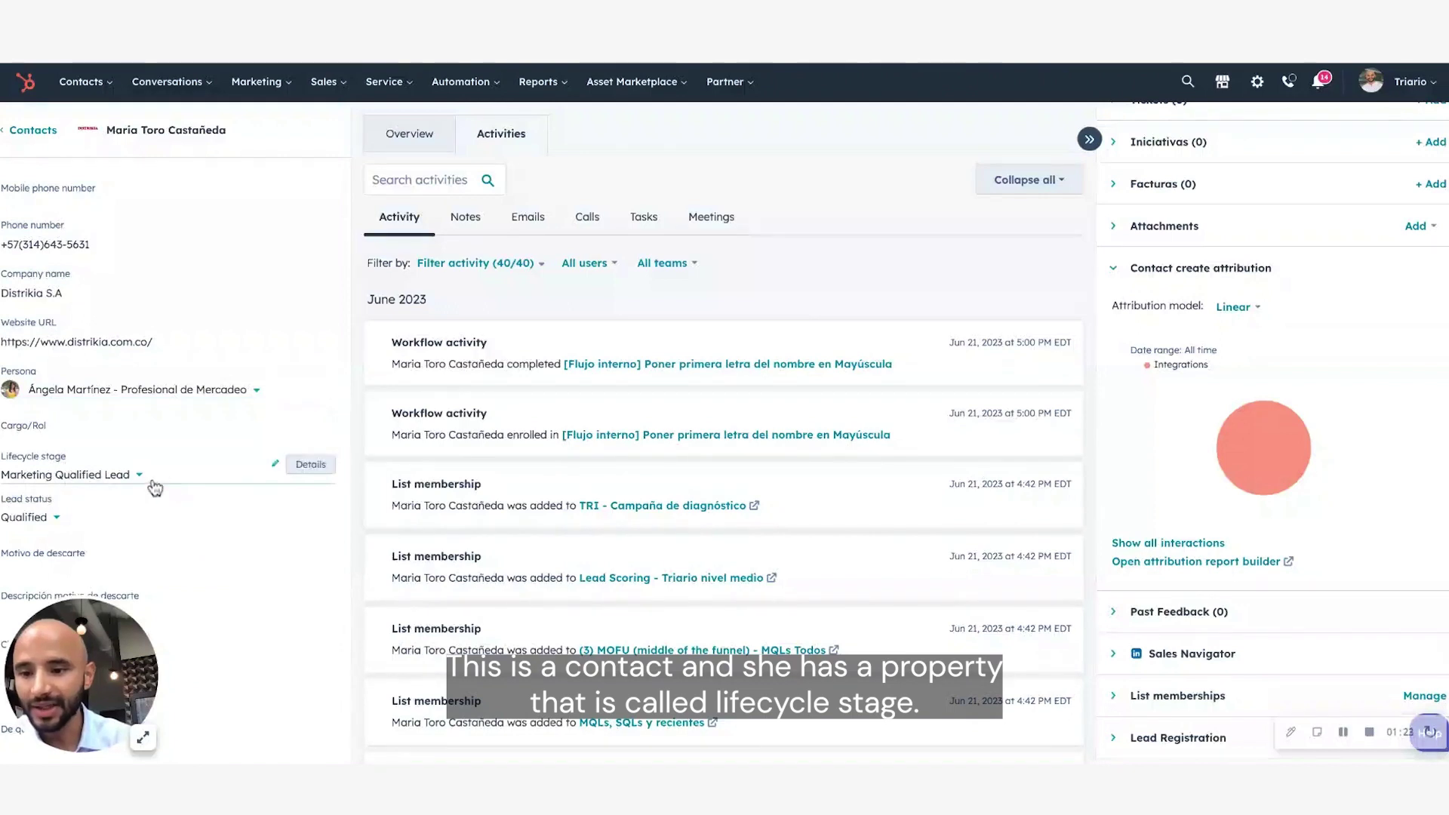
click(114, 481)
scroll(187, 598, down, 2)
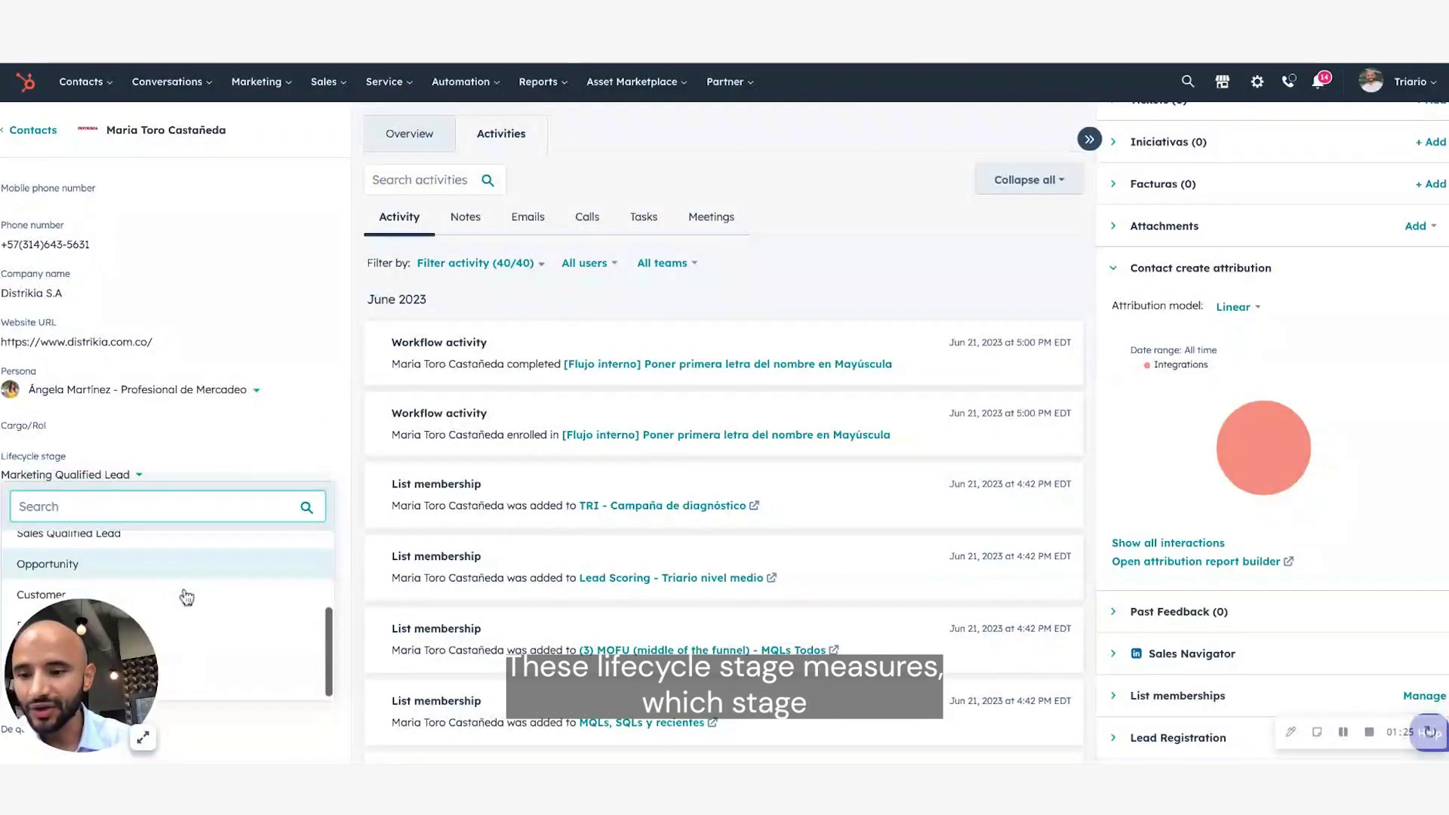
scroll(185, 595, up, 4)
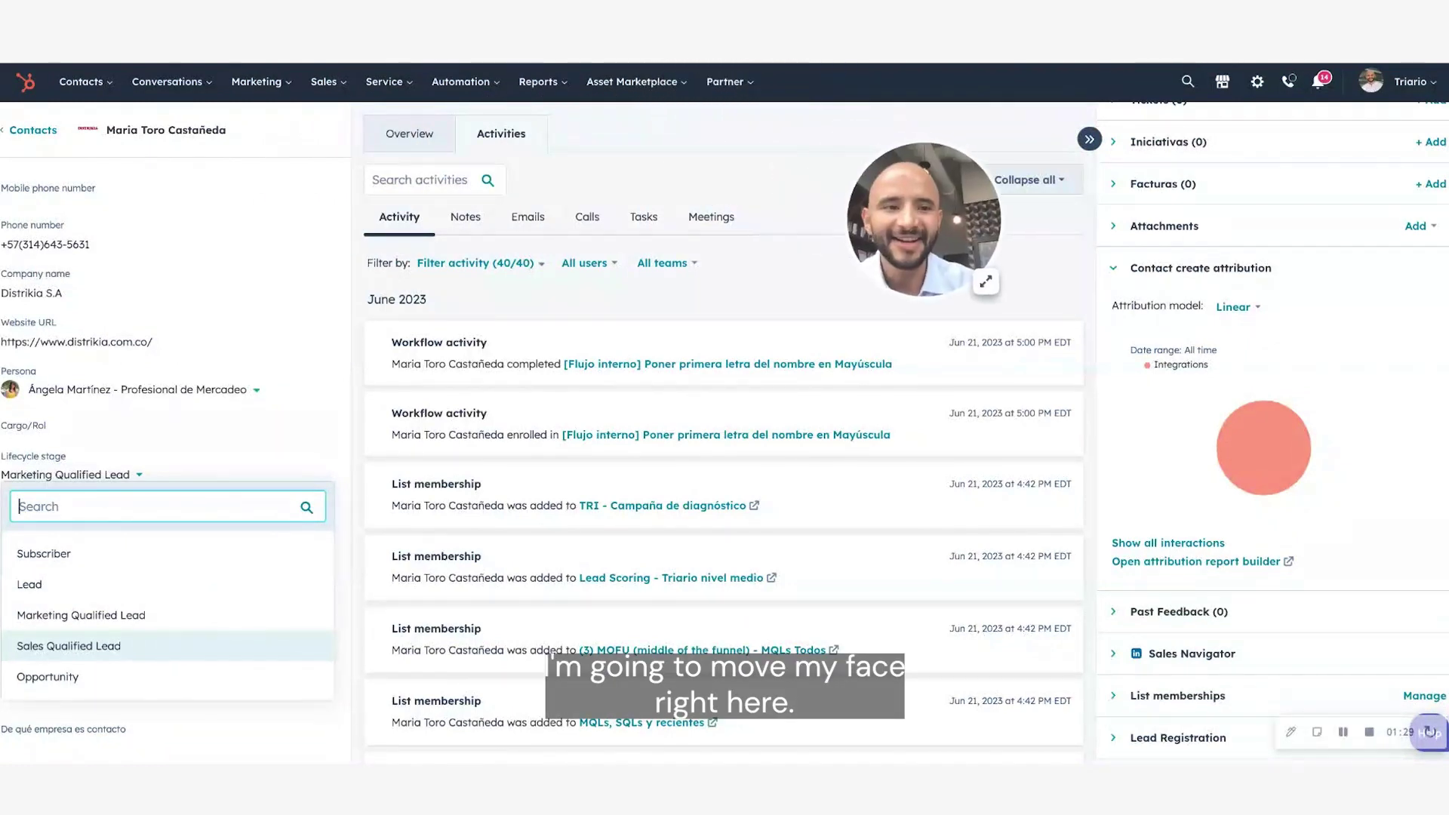
key(Escape)
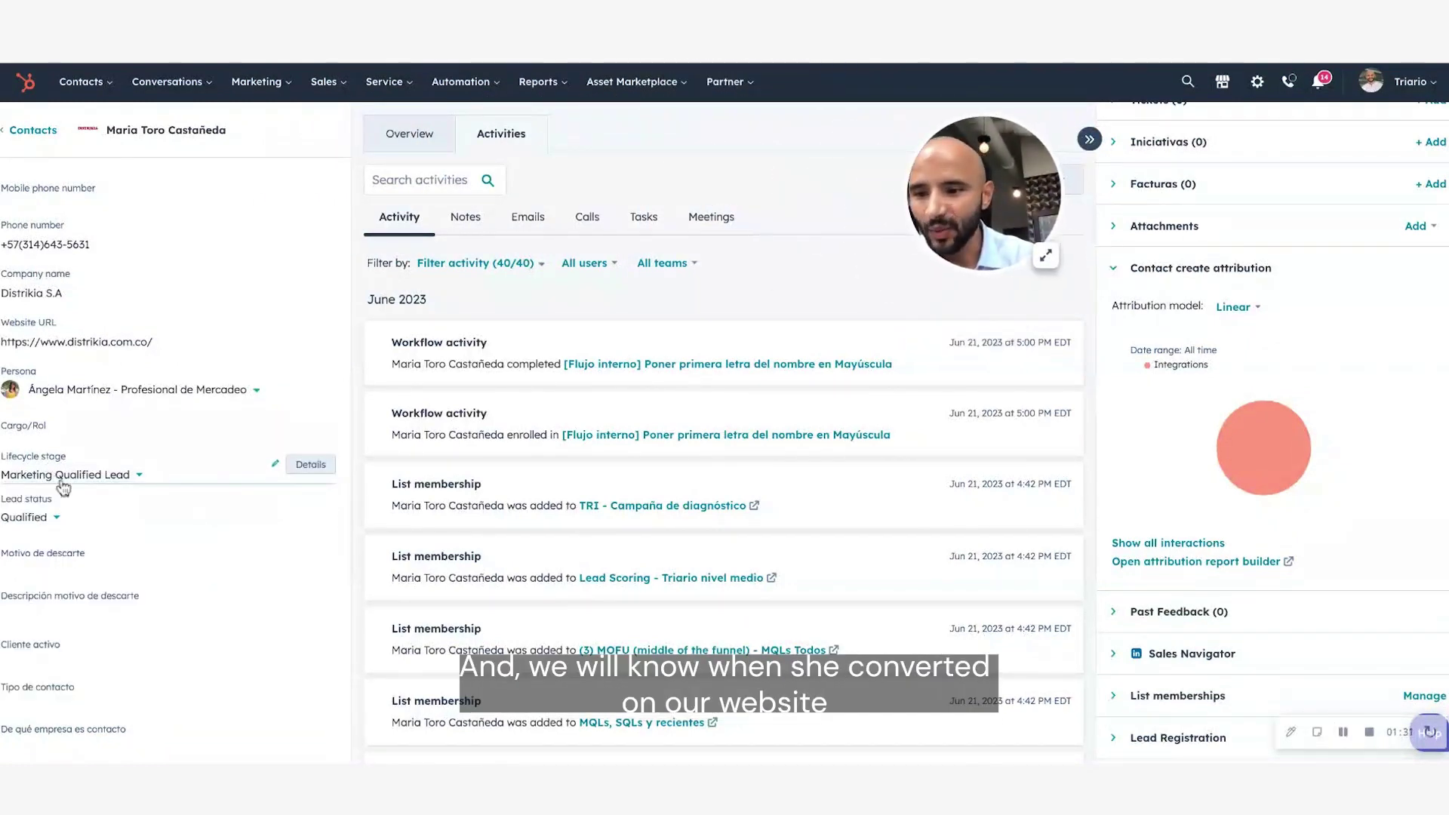
click(90, 475)
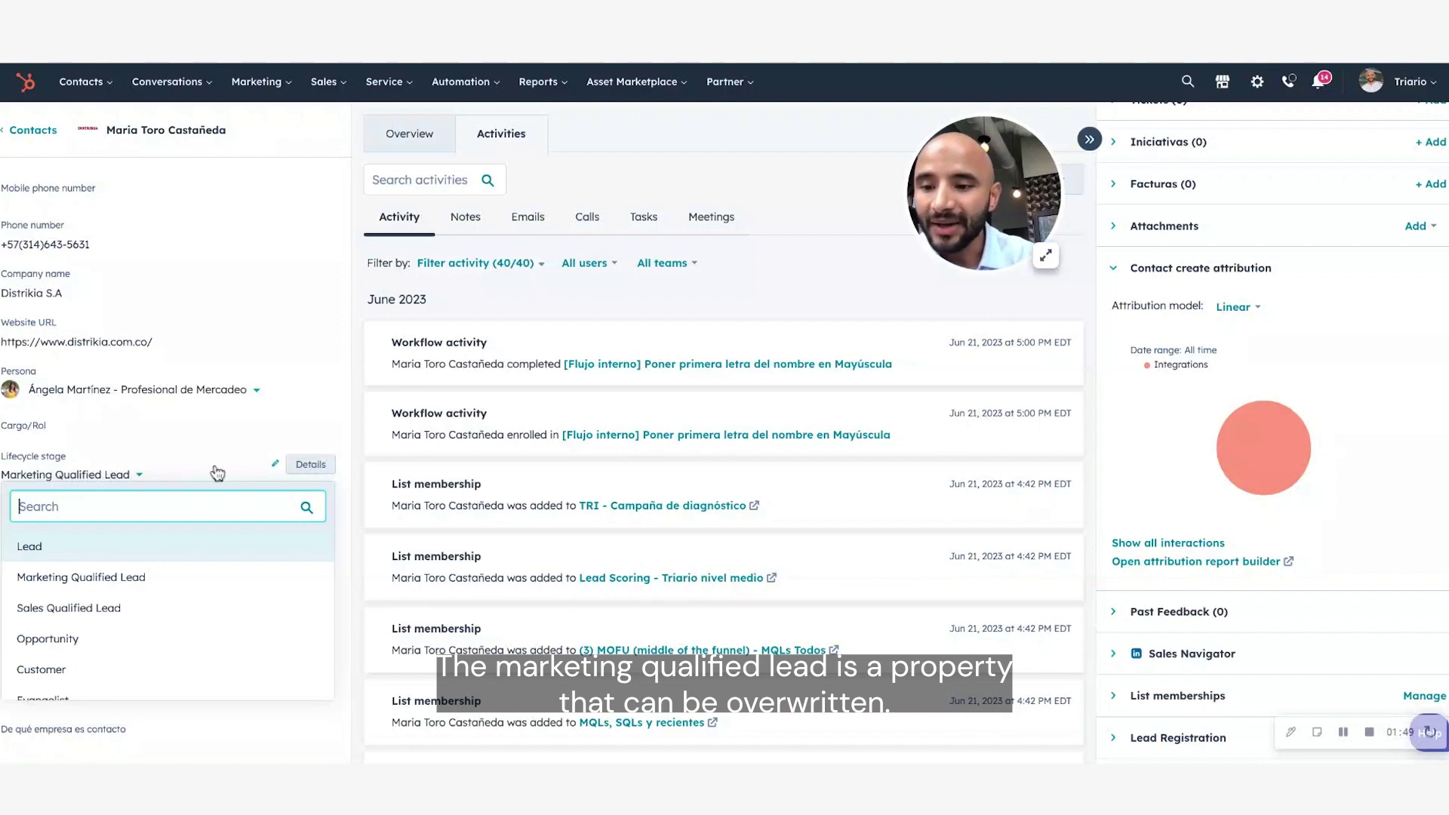
click(308, 465)
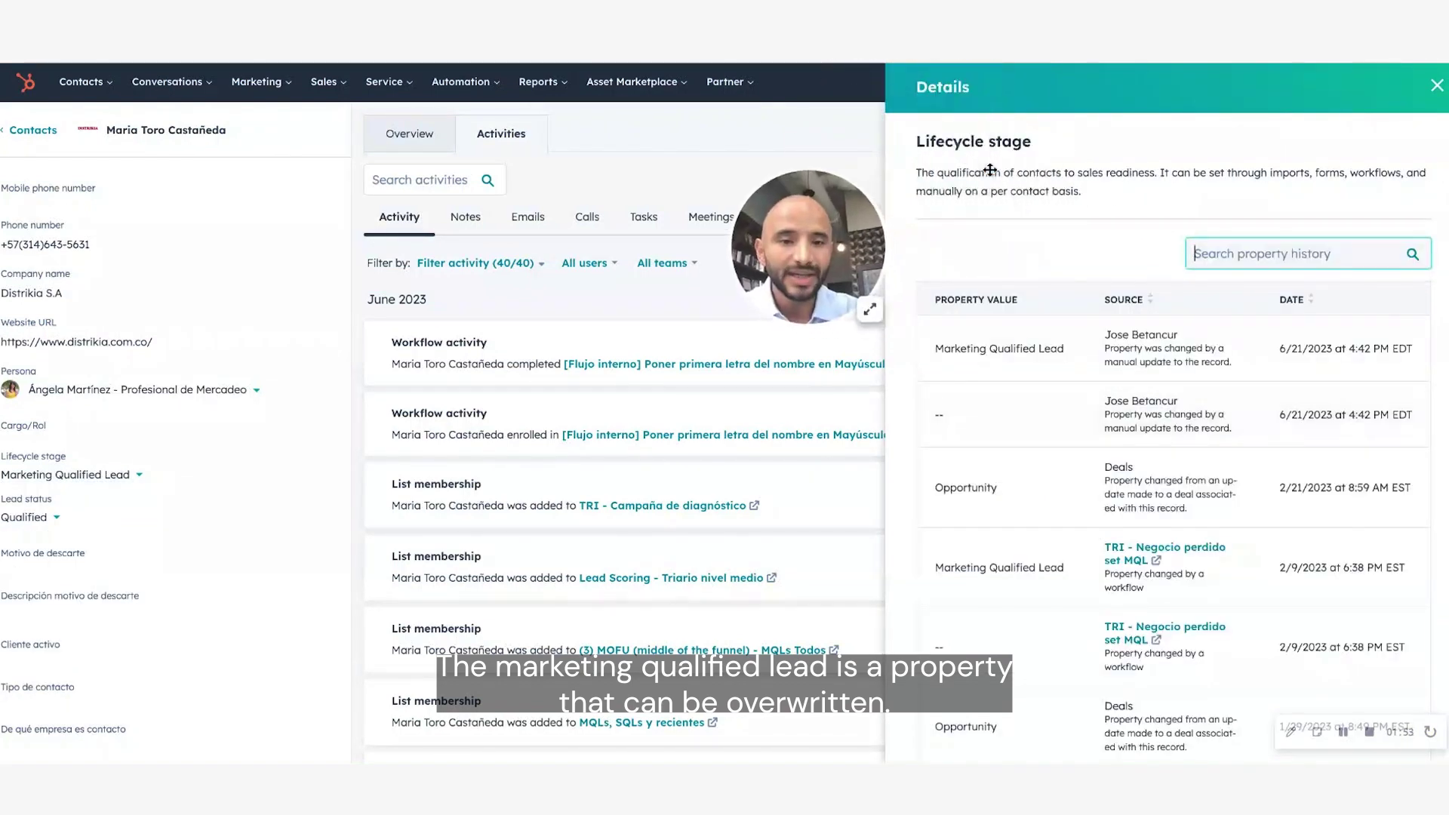
- Return to the 'test - Attribution using contacts + deals' report and its quarterly revenue chart
scroll(980, 408, down, 1)
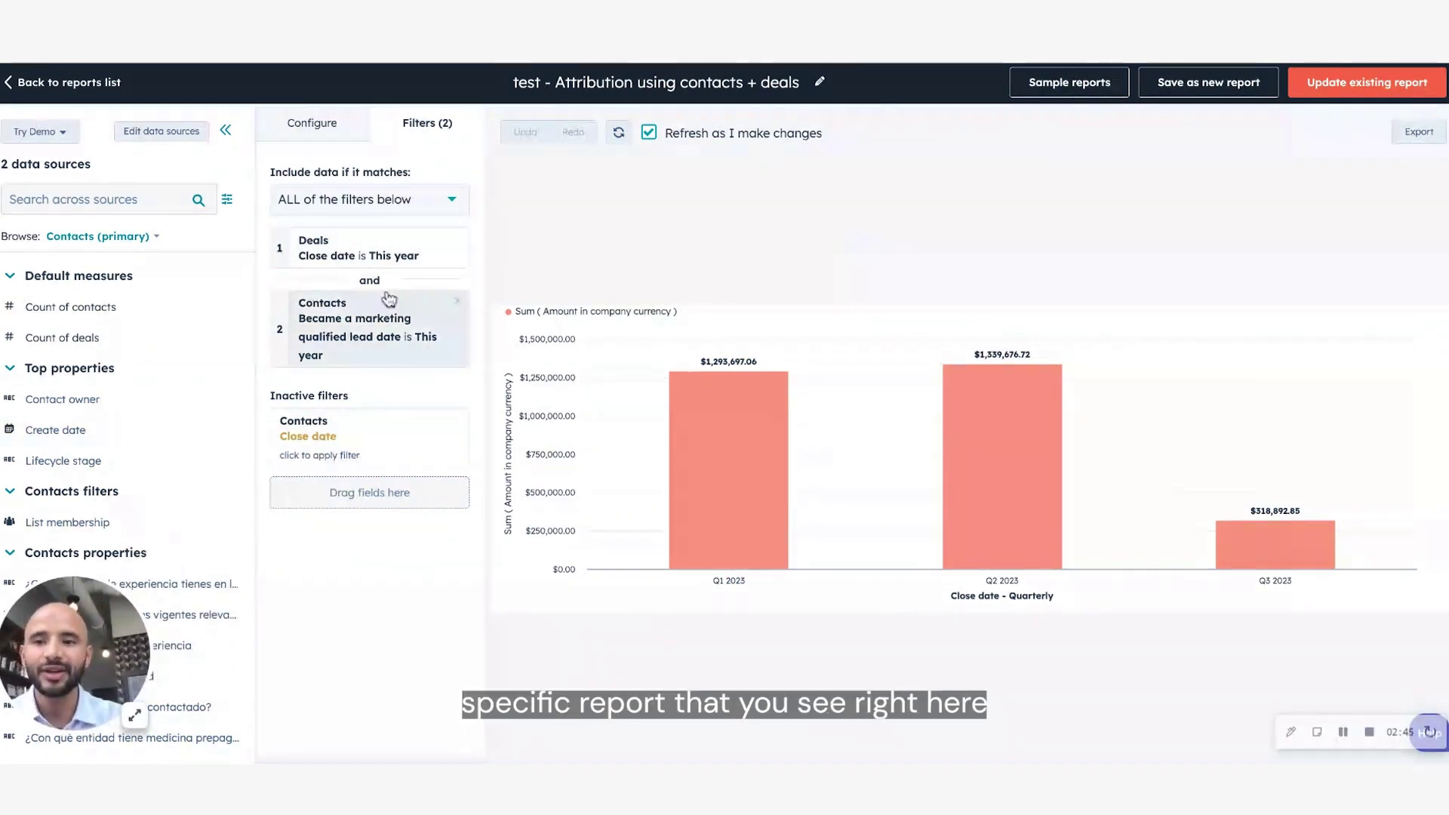
click(311, 126)
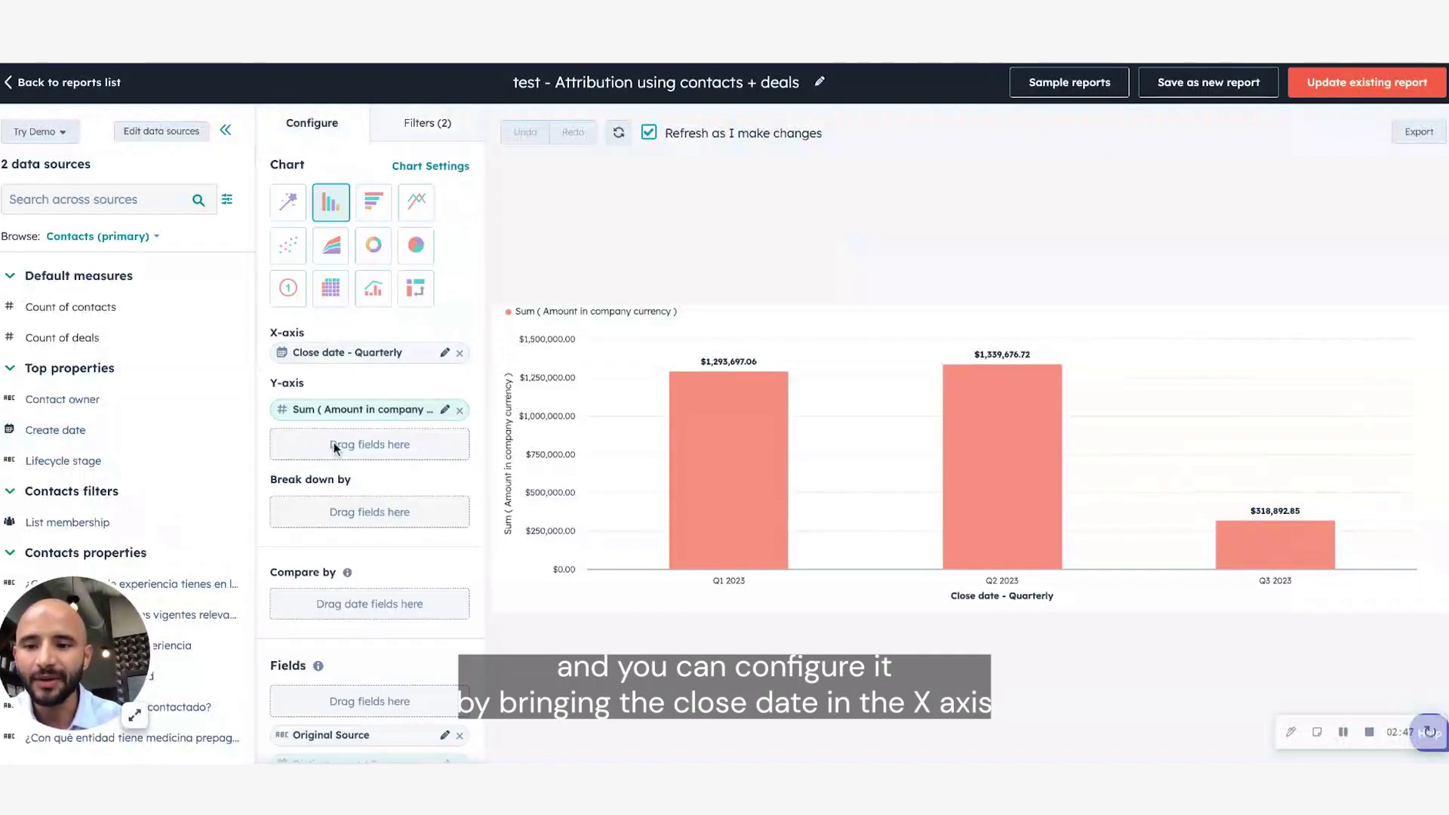
scroll(333, 443, down, 1)
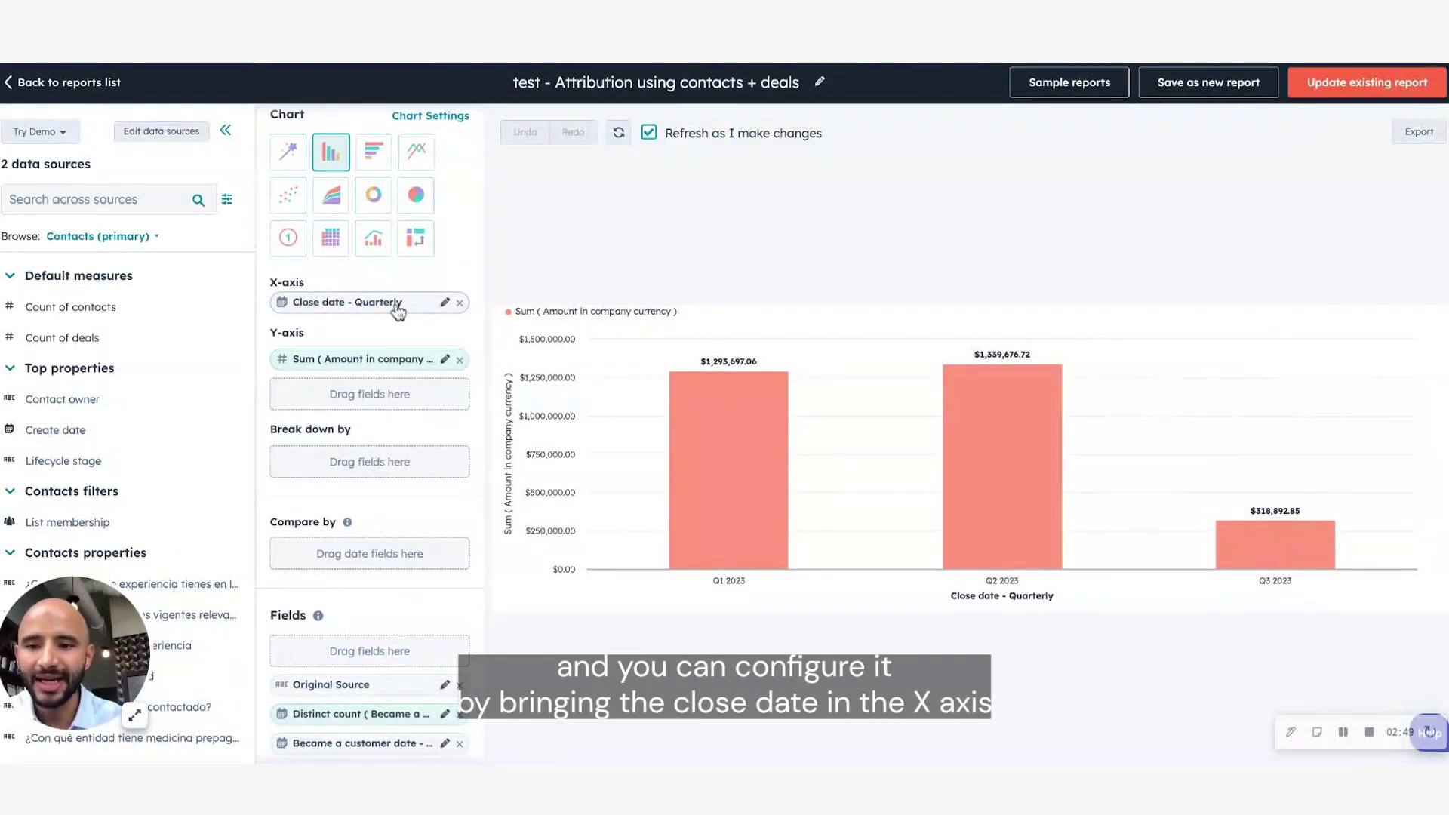
mouse_move(695, 588)
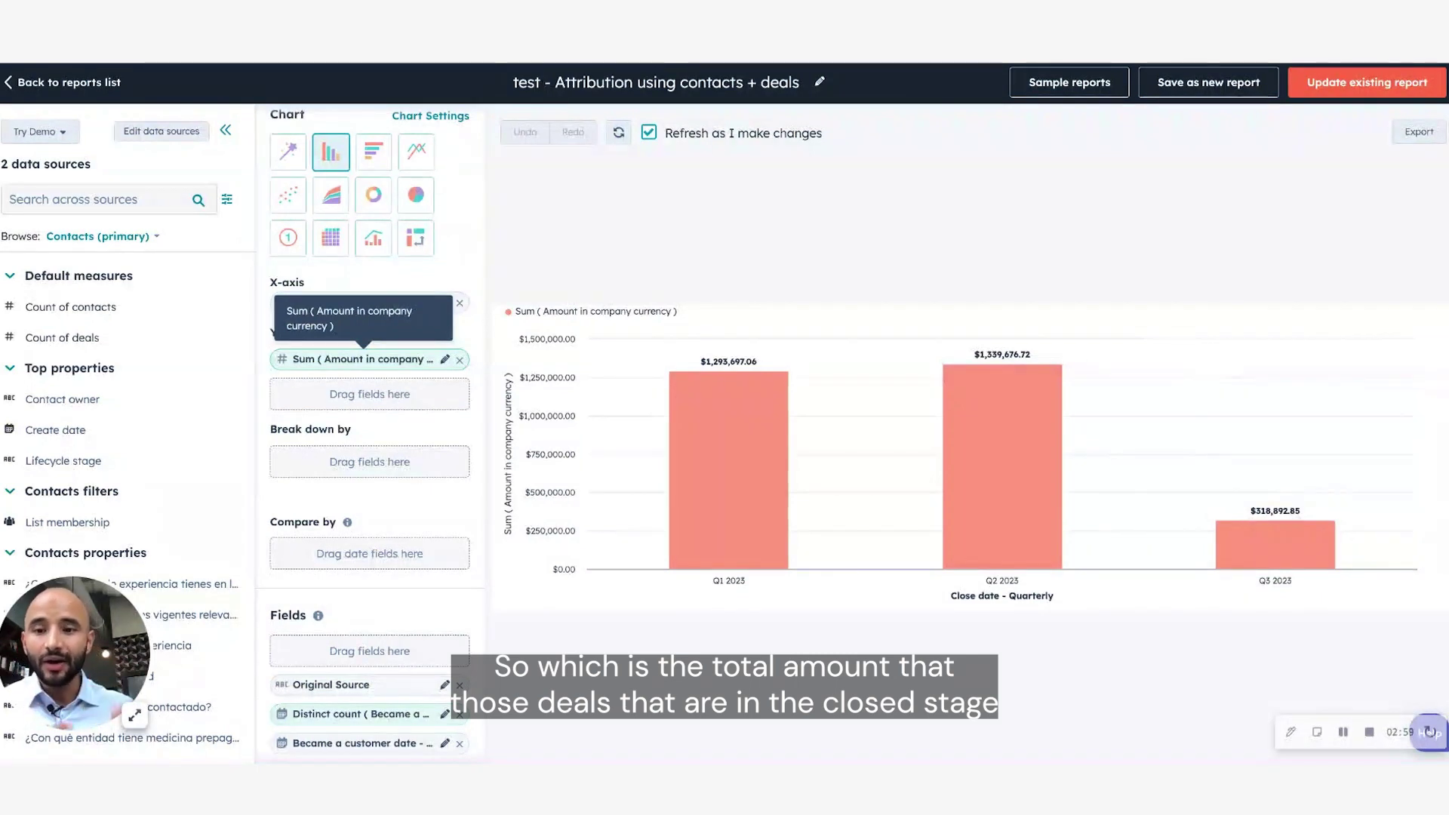
scroll(395, 161, up, 1)
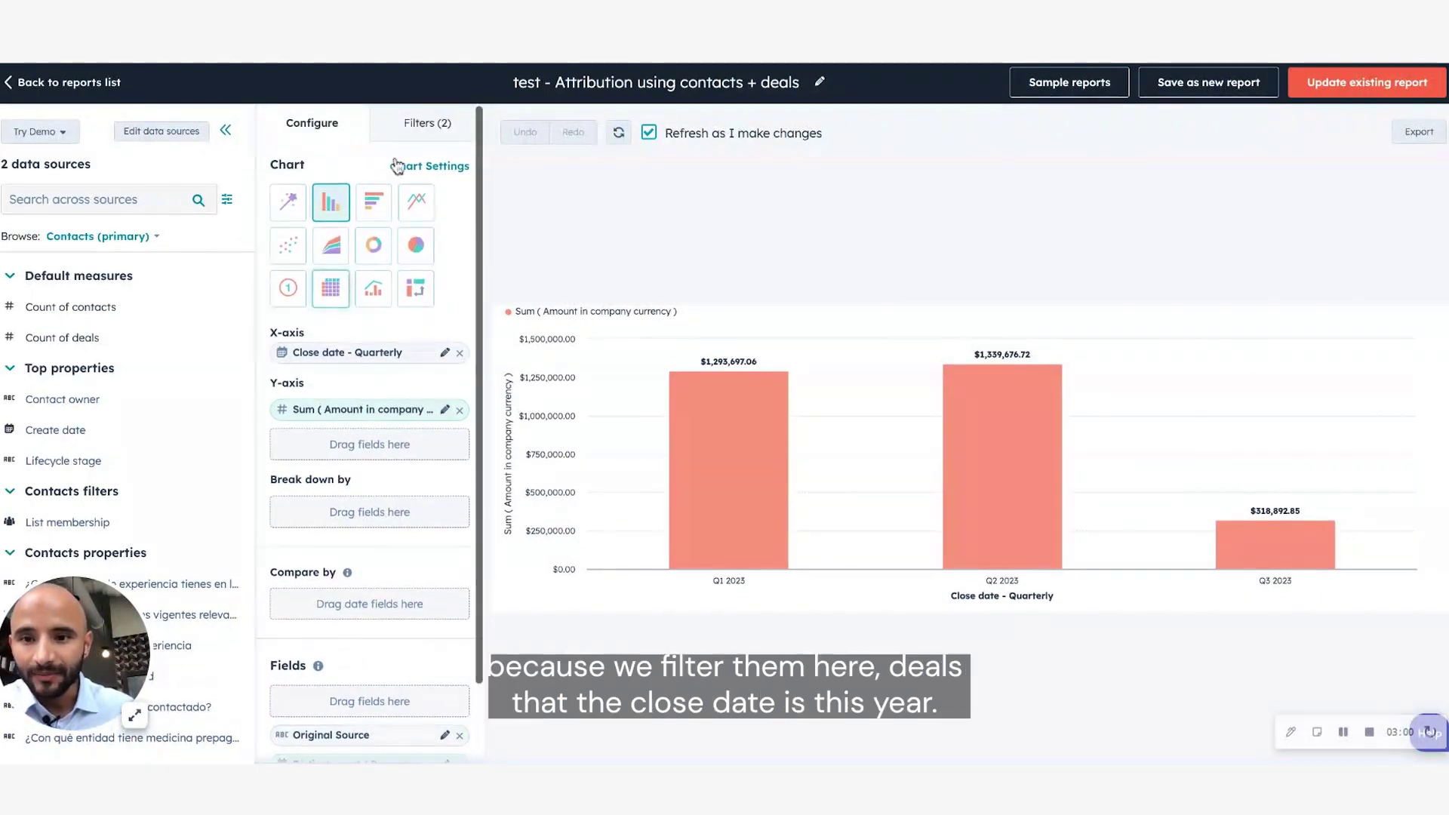
click(428, 124)
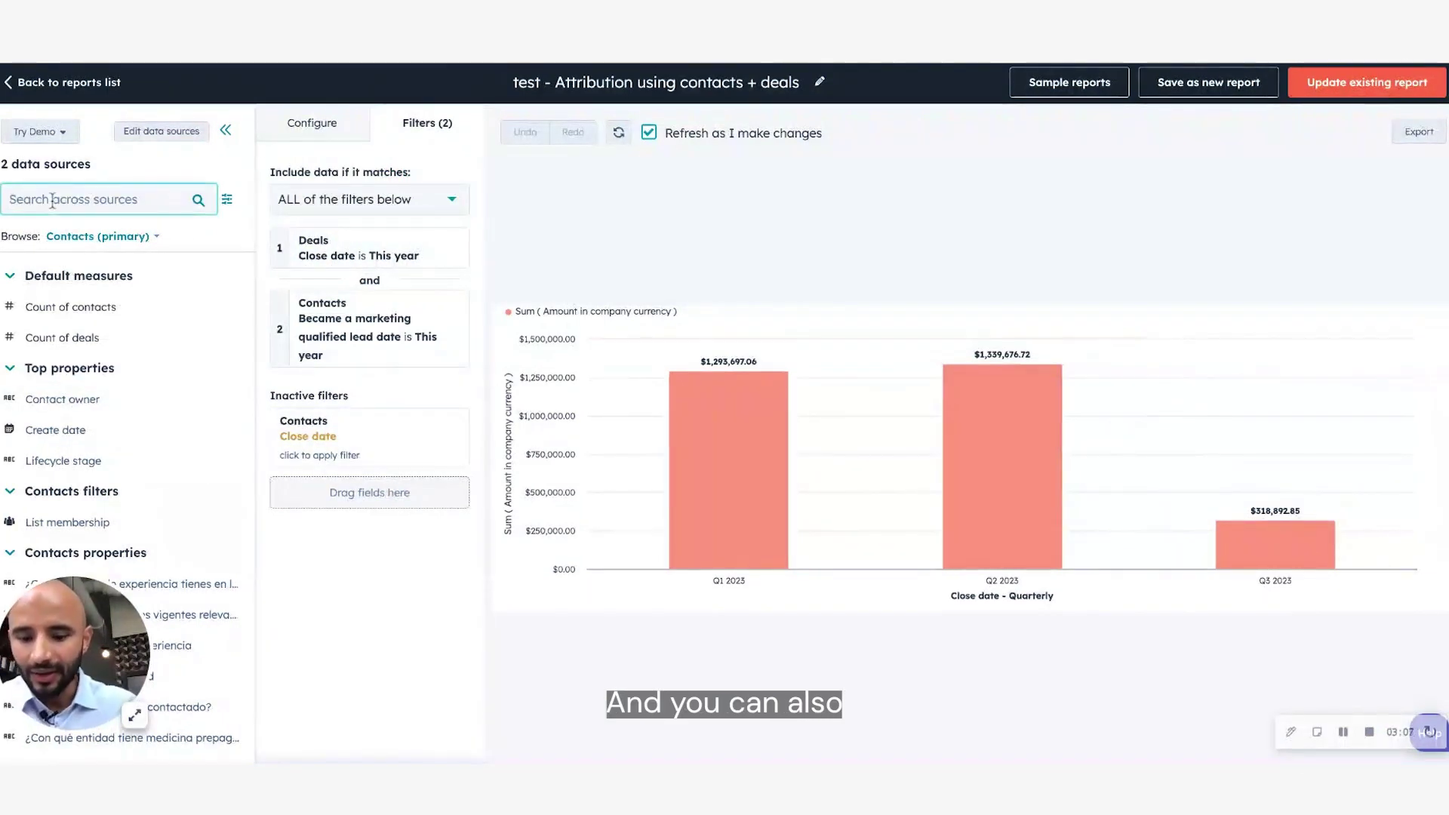
- Add a Deal stage filter set to 'is any of' All closed won and apply it
text(stage)
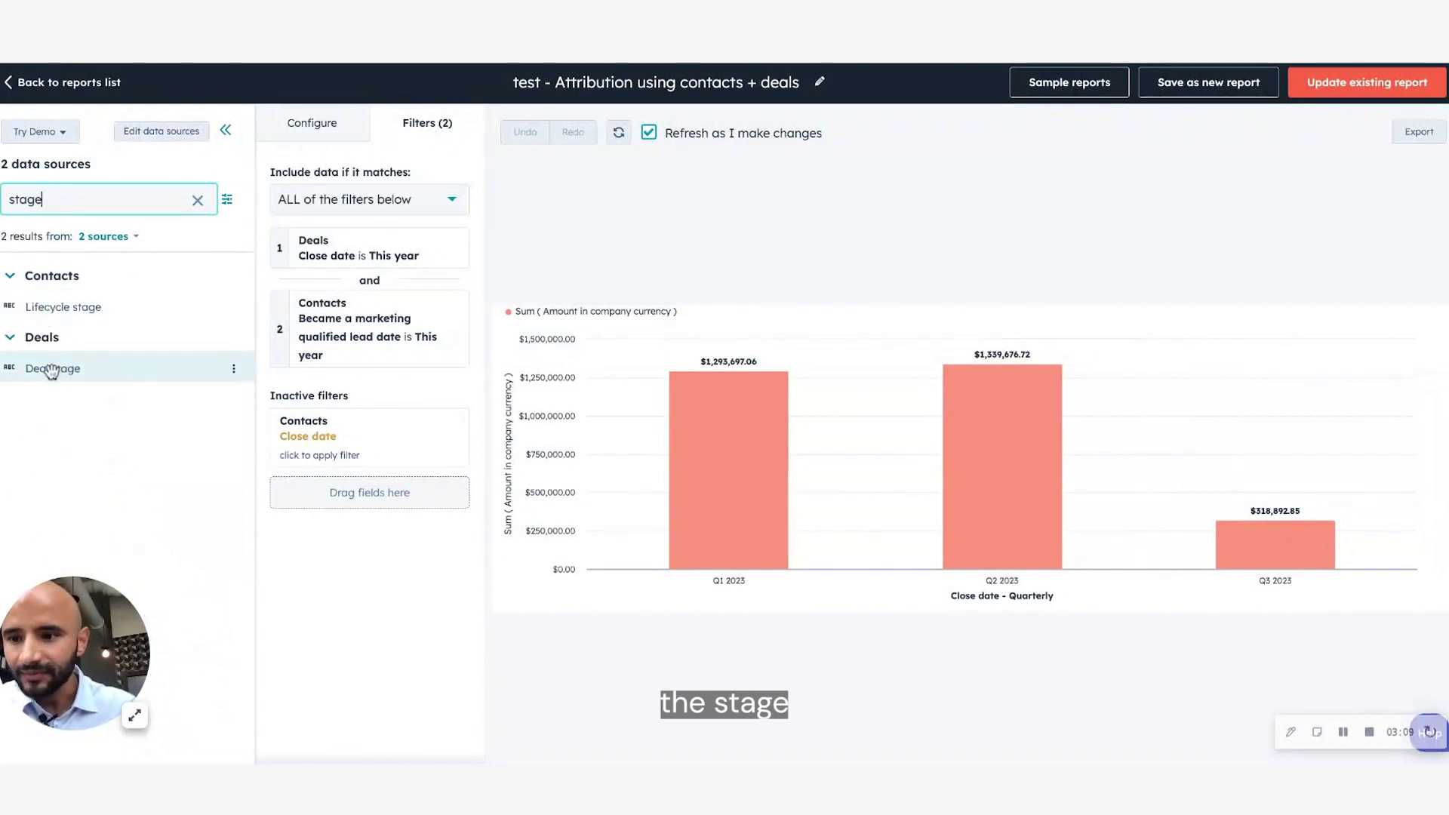
drag(50, 370, 325, 486)
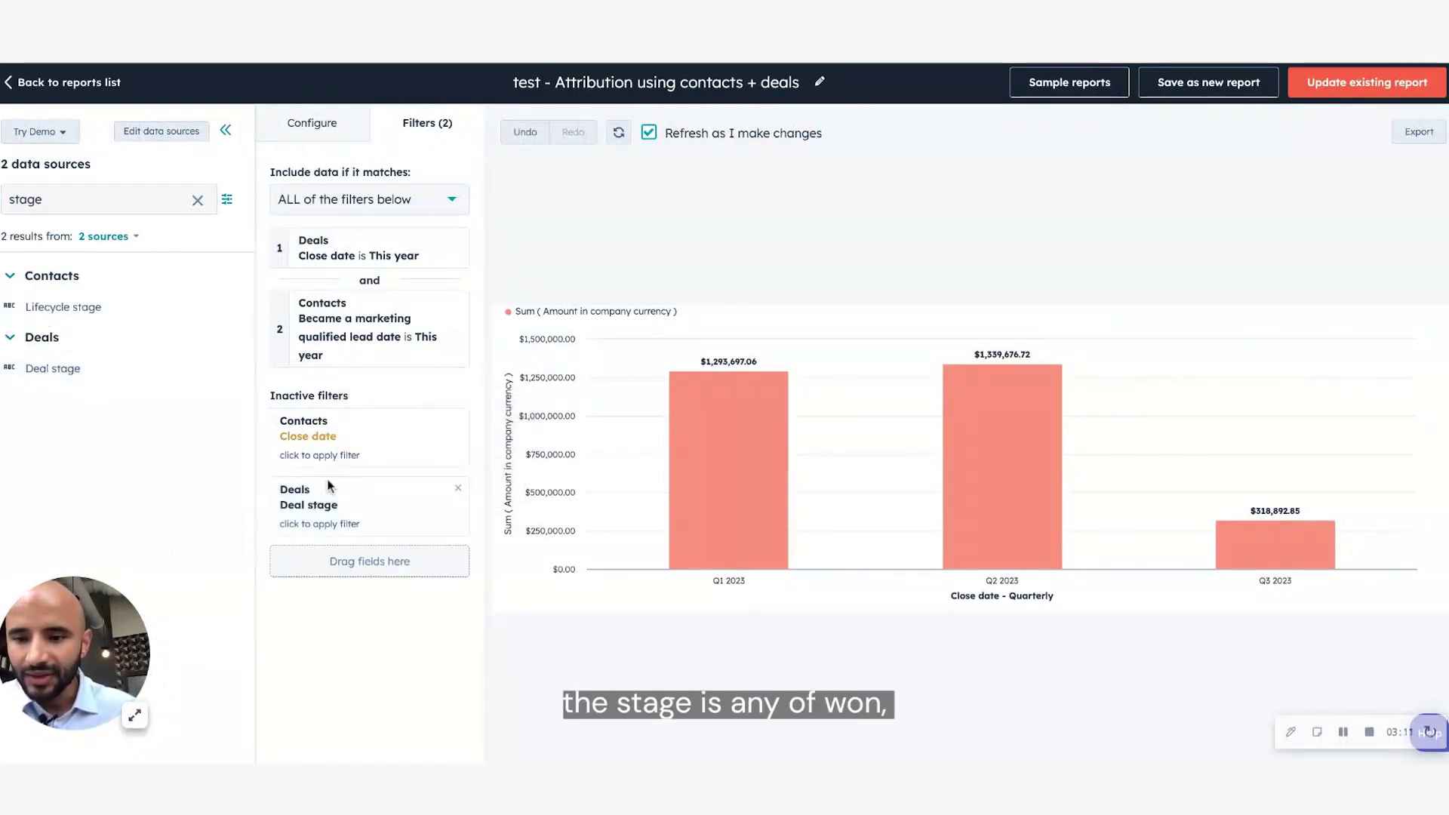
click(317, 504)
click(508, 269)
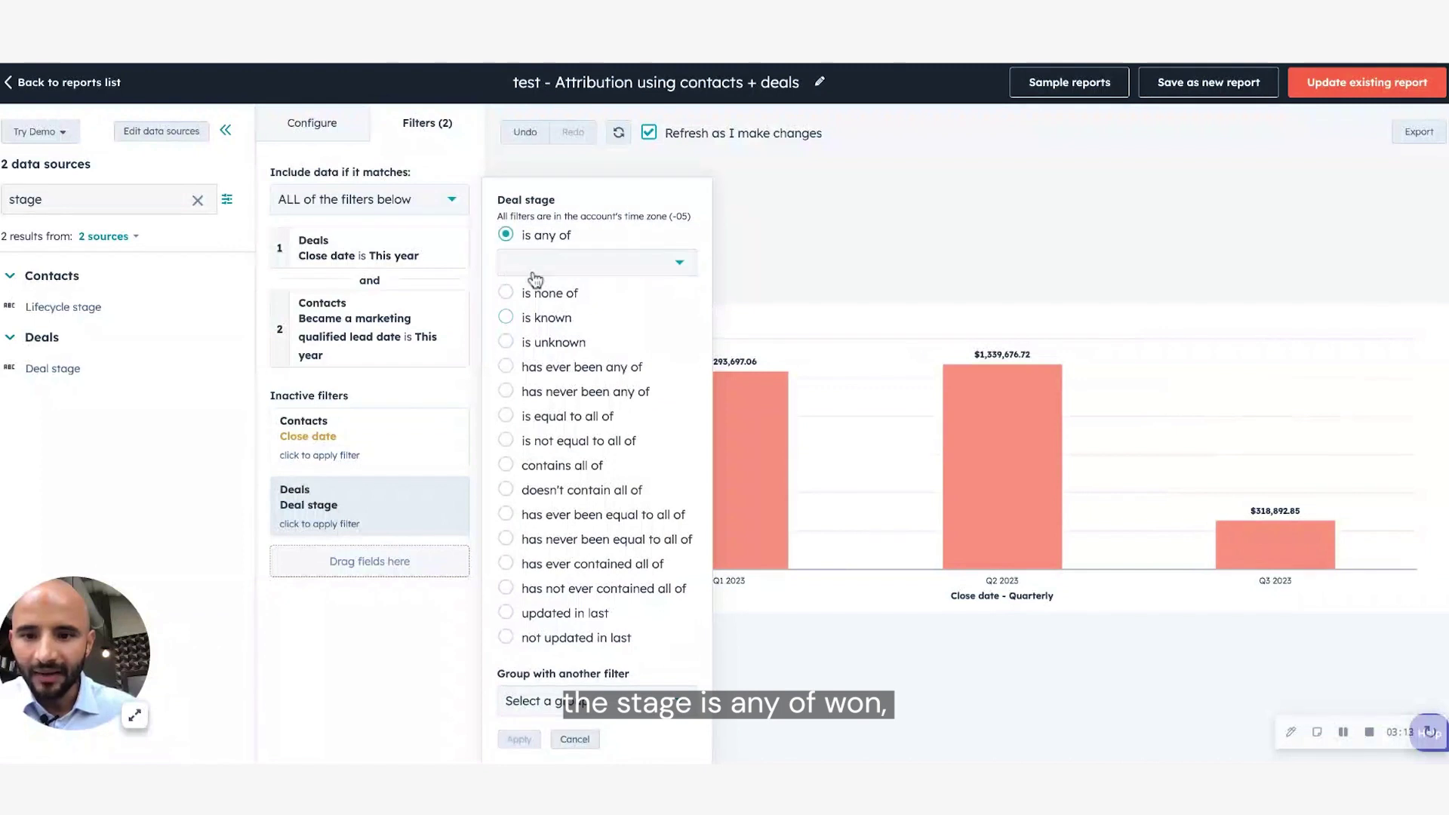
click(538, 264)
text(won)
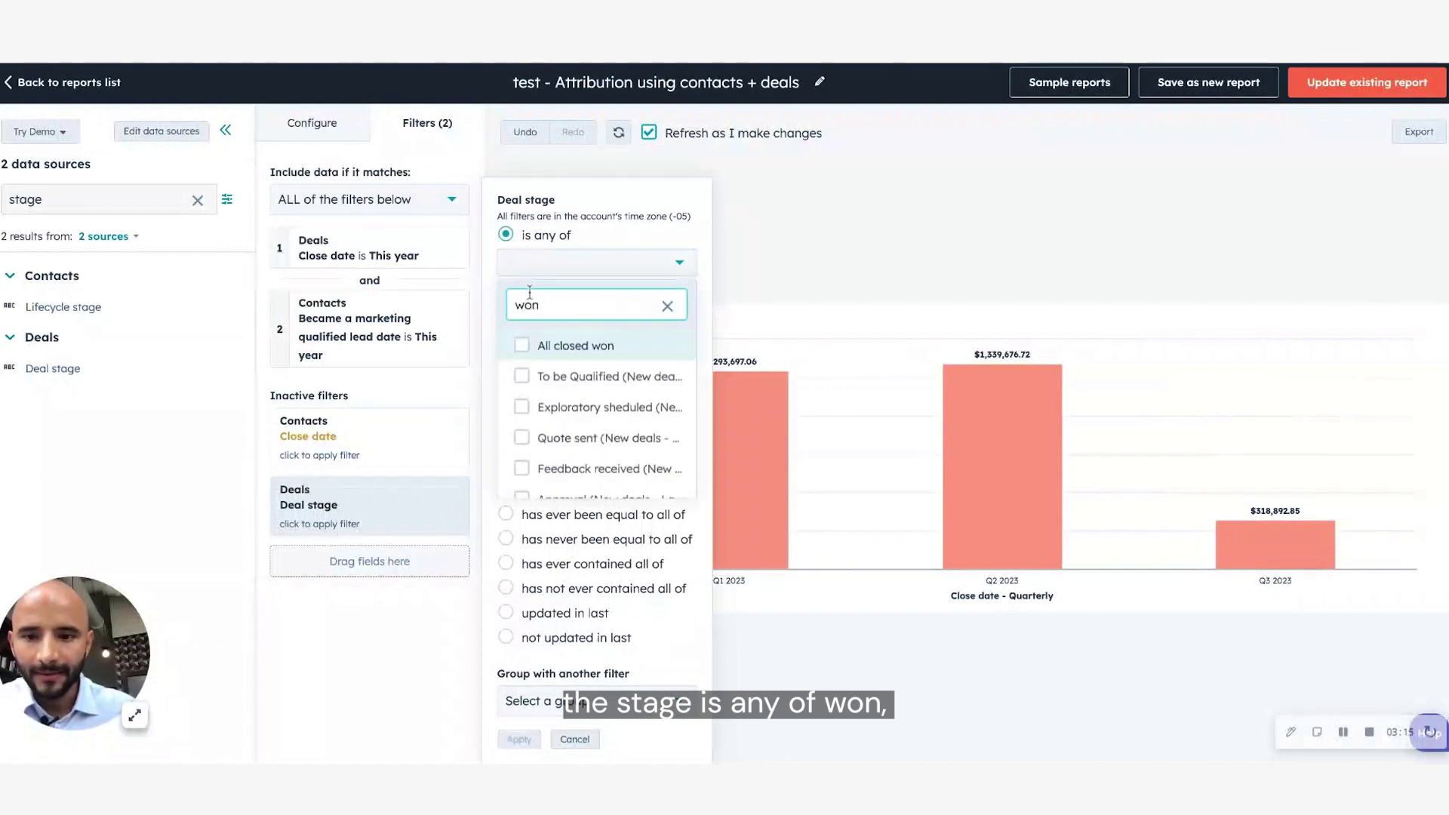
click(562, 345)
click(806, 716)
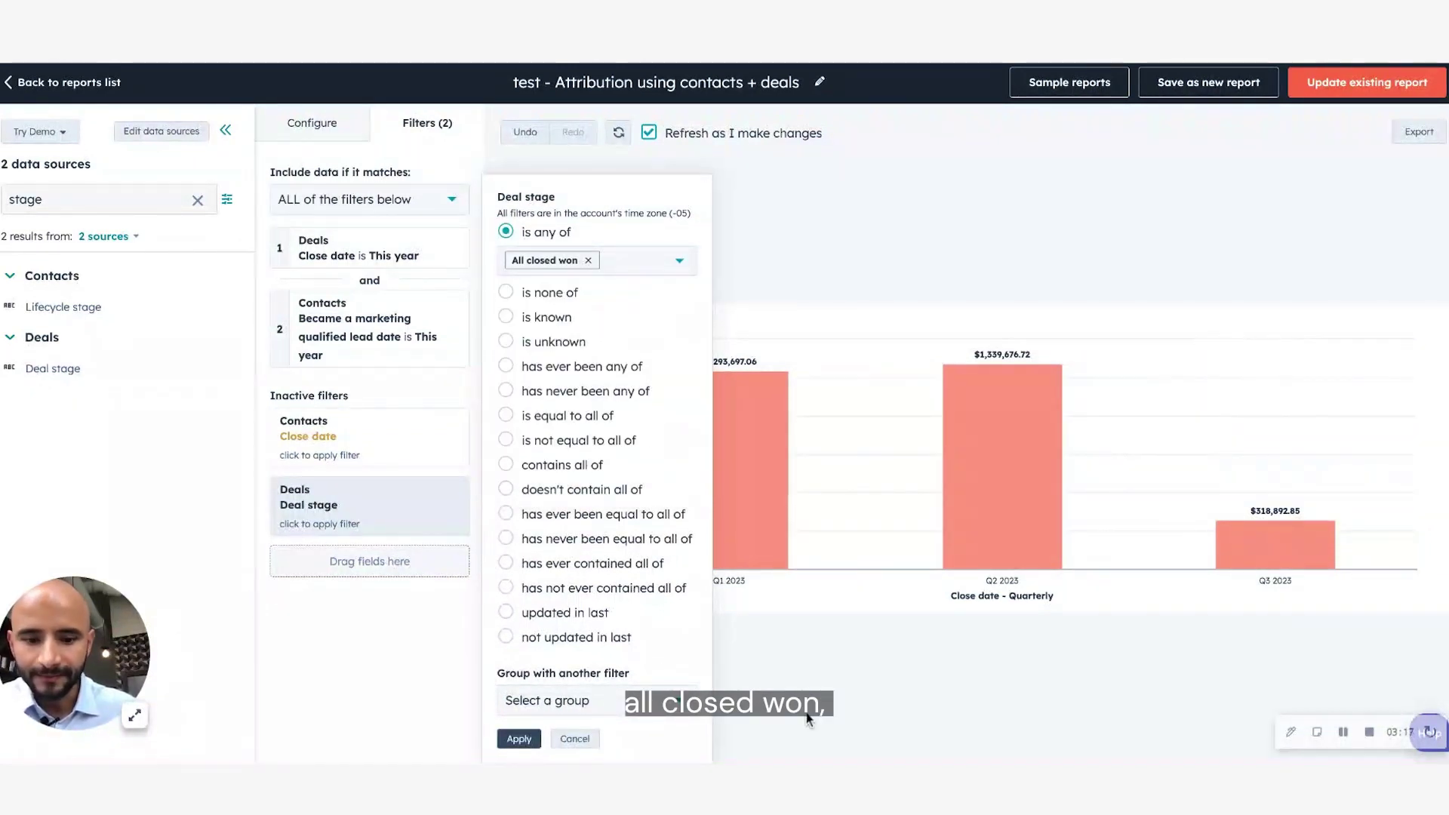
click(516, 739)
click(312, 124)
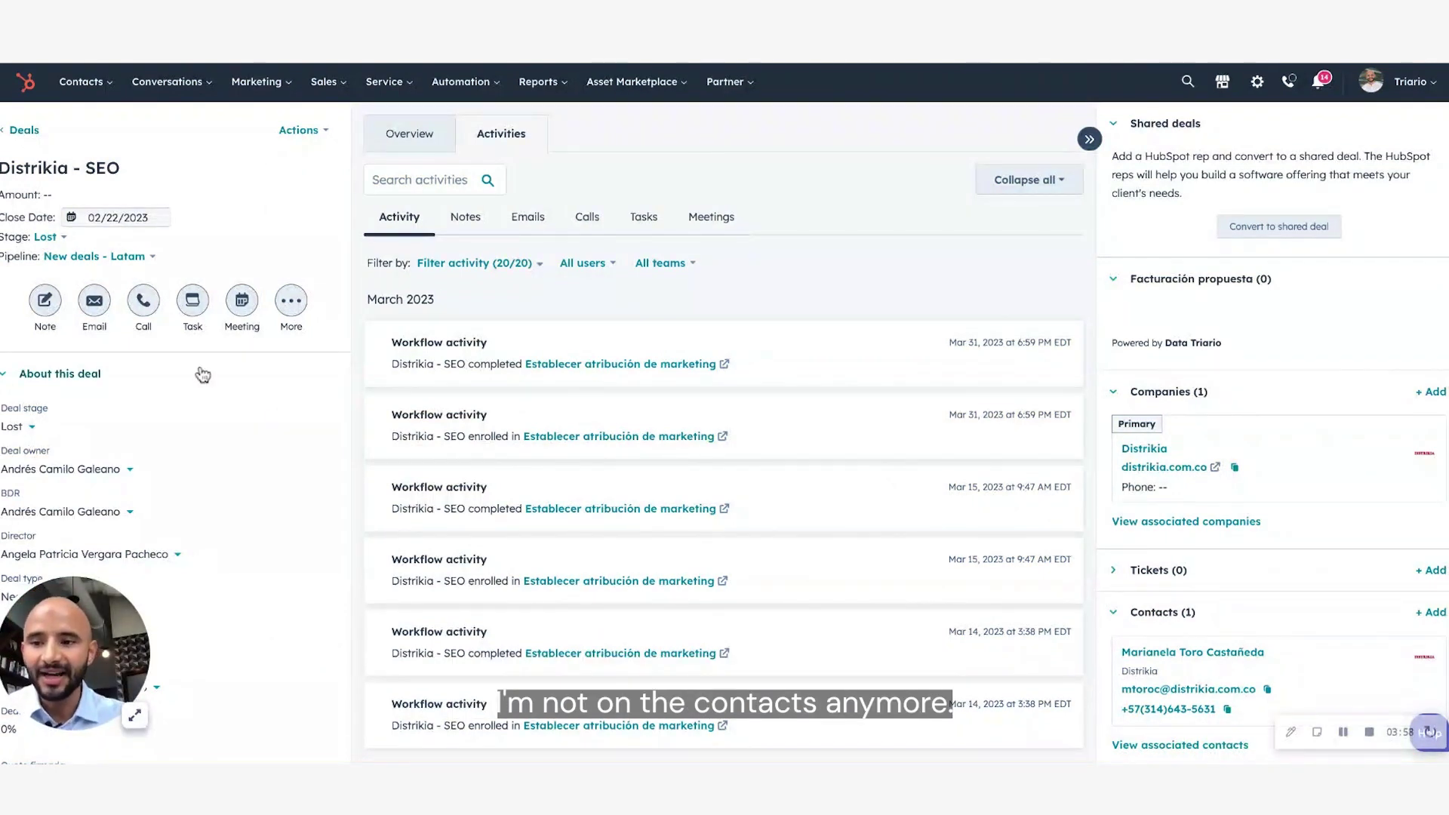
- Check the deal's Attribution values unchanged, then bring up the workflow draft's Create record panel
scroll(226, 340, down, 3)
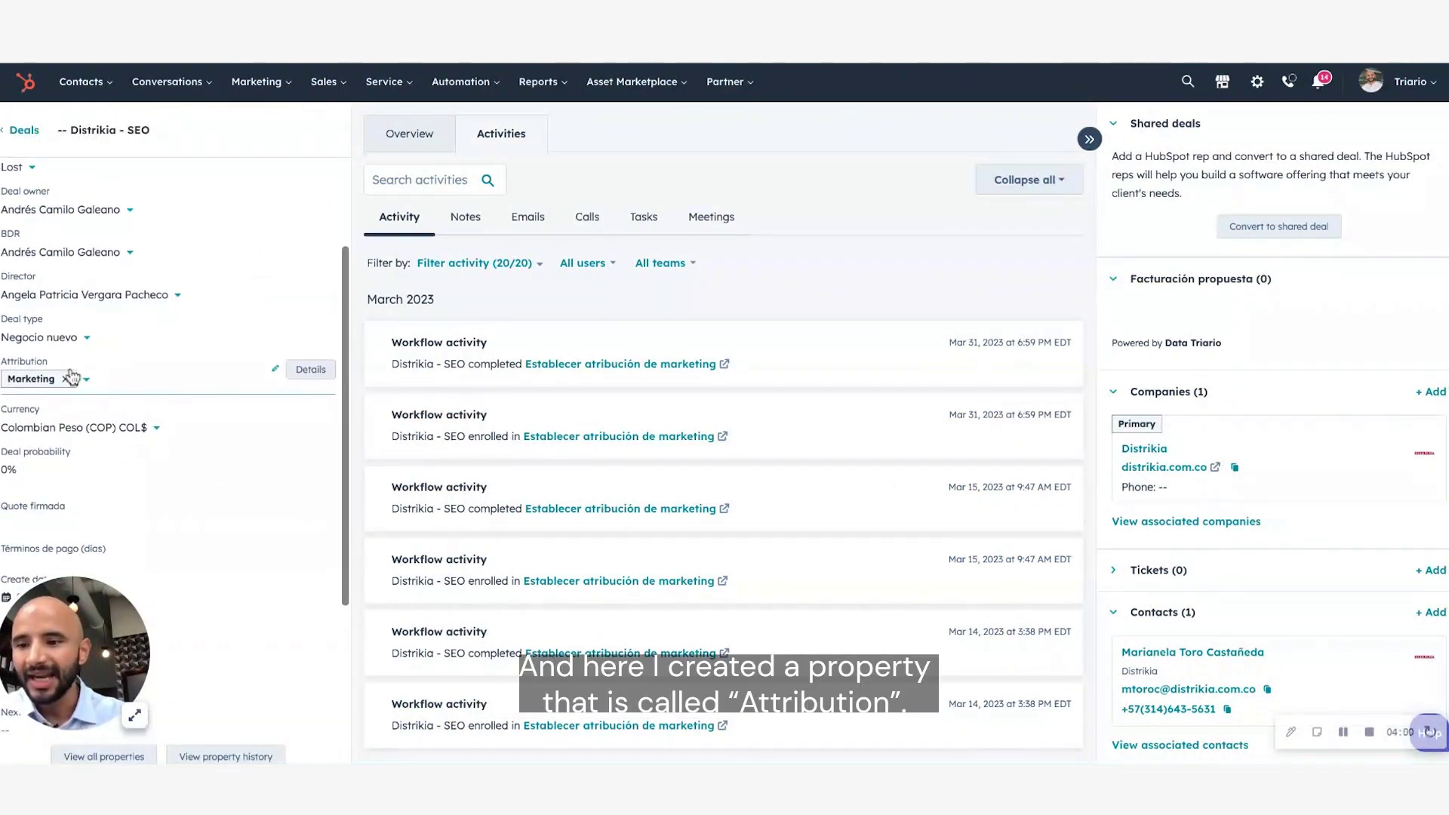
click(102, 384)
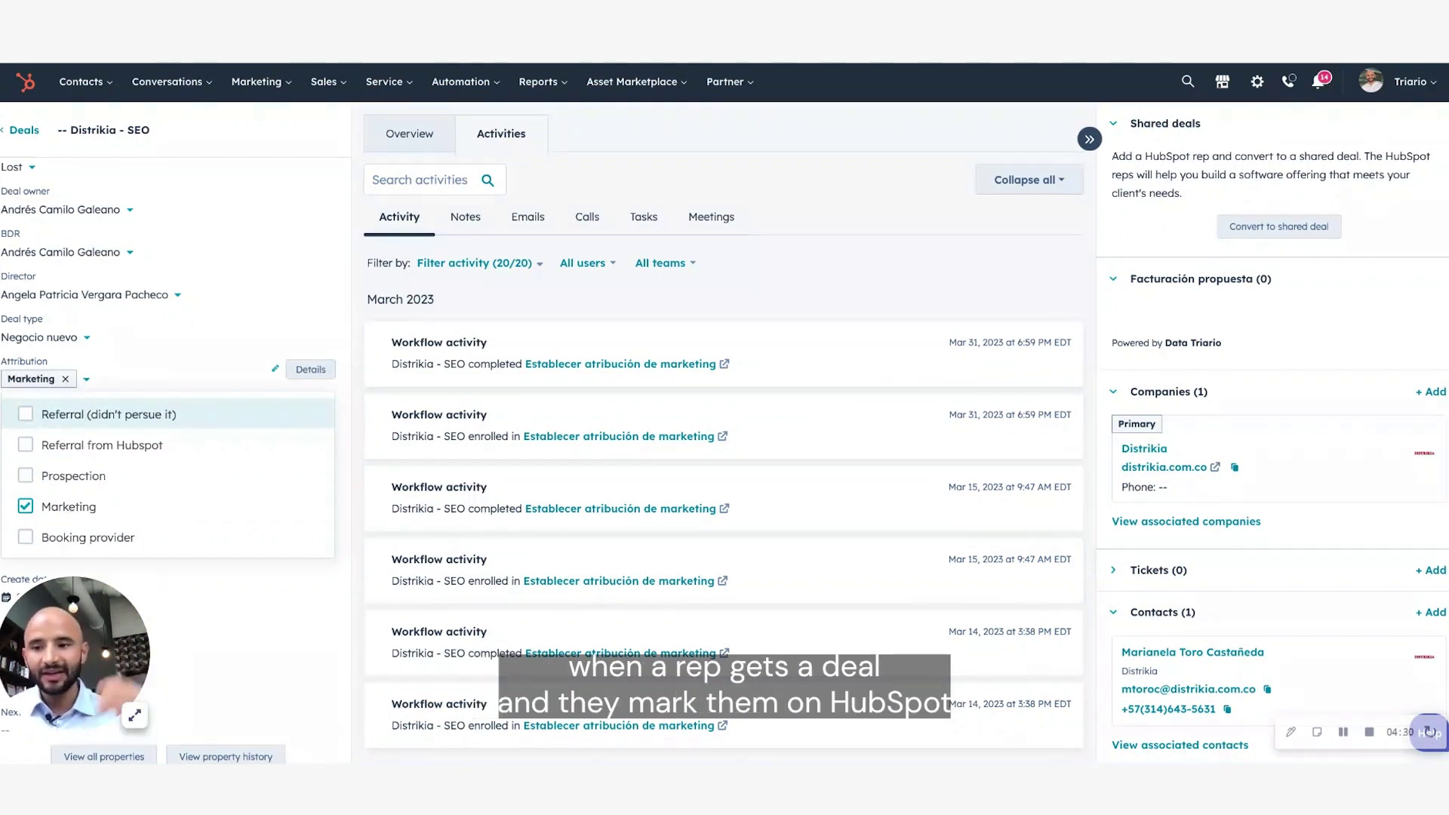
key(Escape)
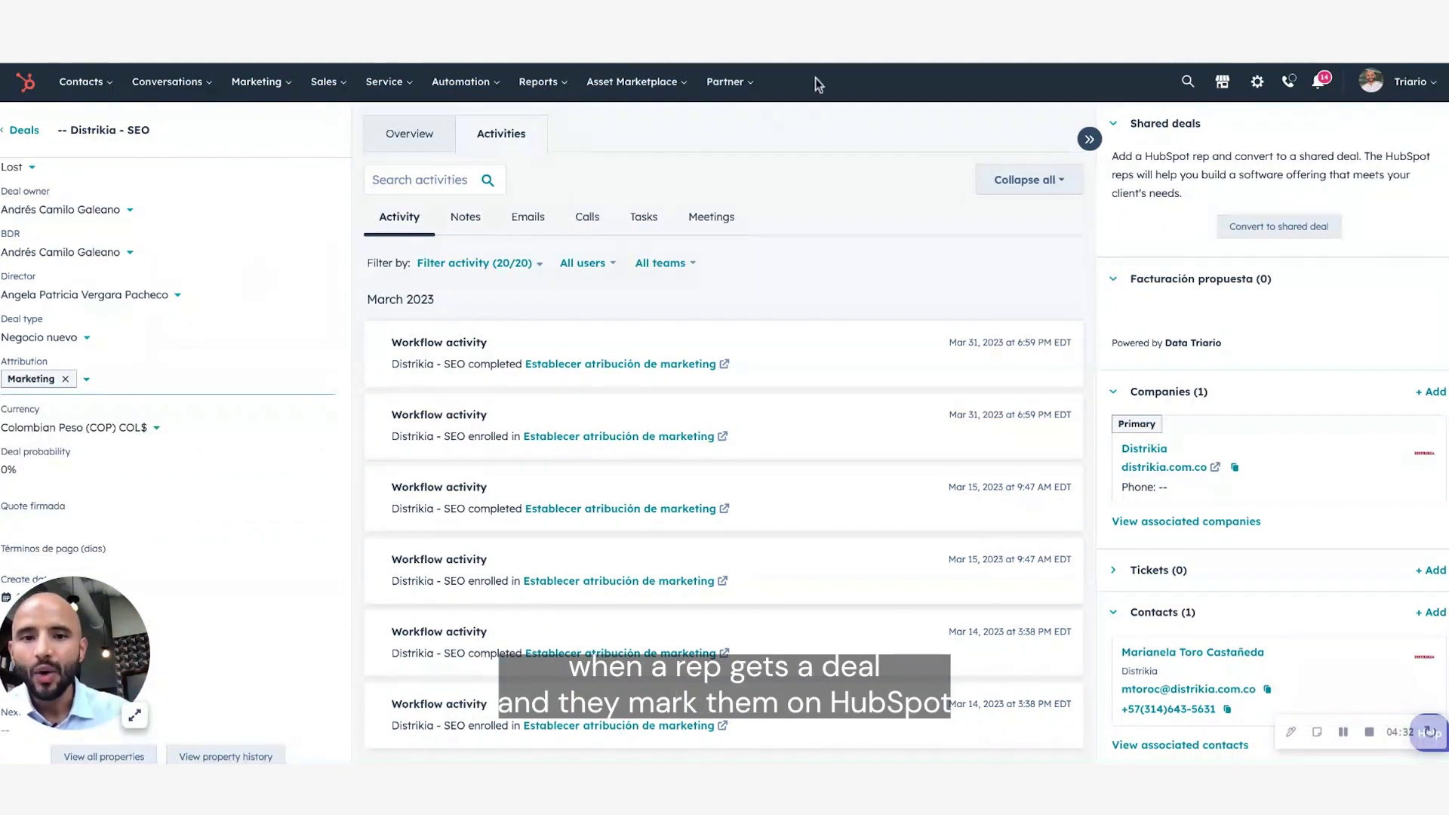
key(ctrl+Tab)
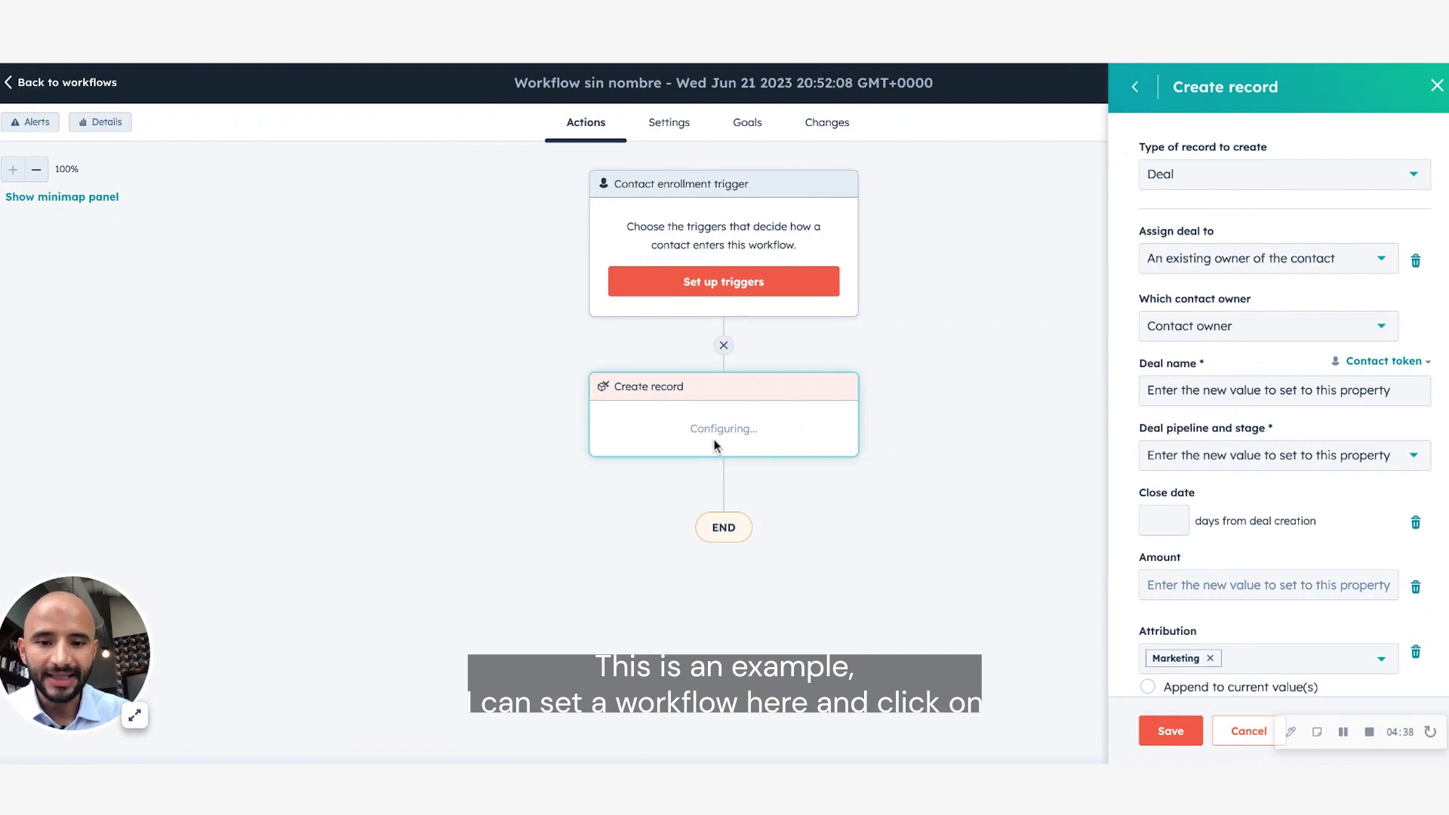
- Discard the unconfigured create-record step and the unfinished new action
click(1437, 85)
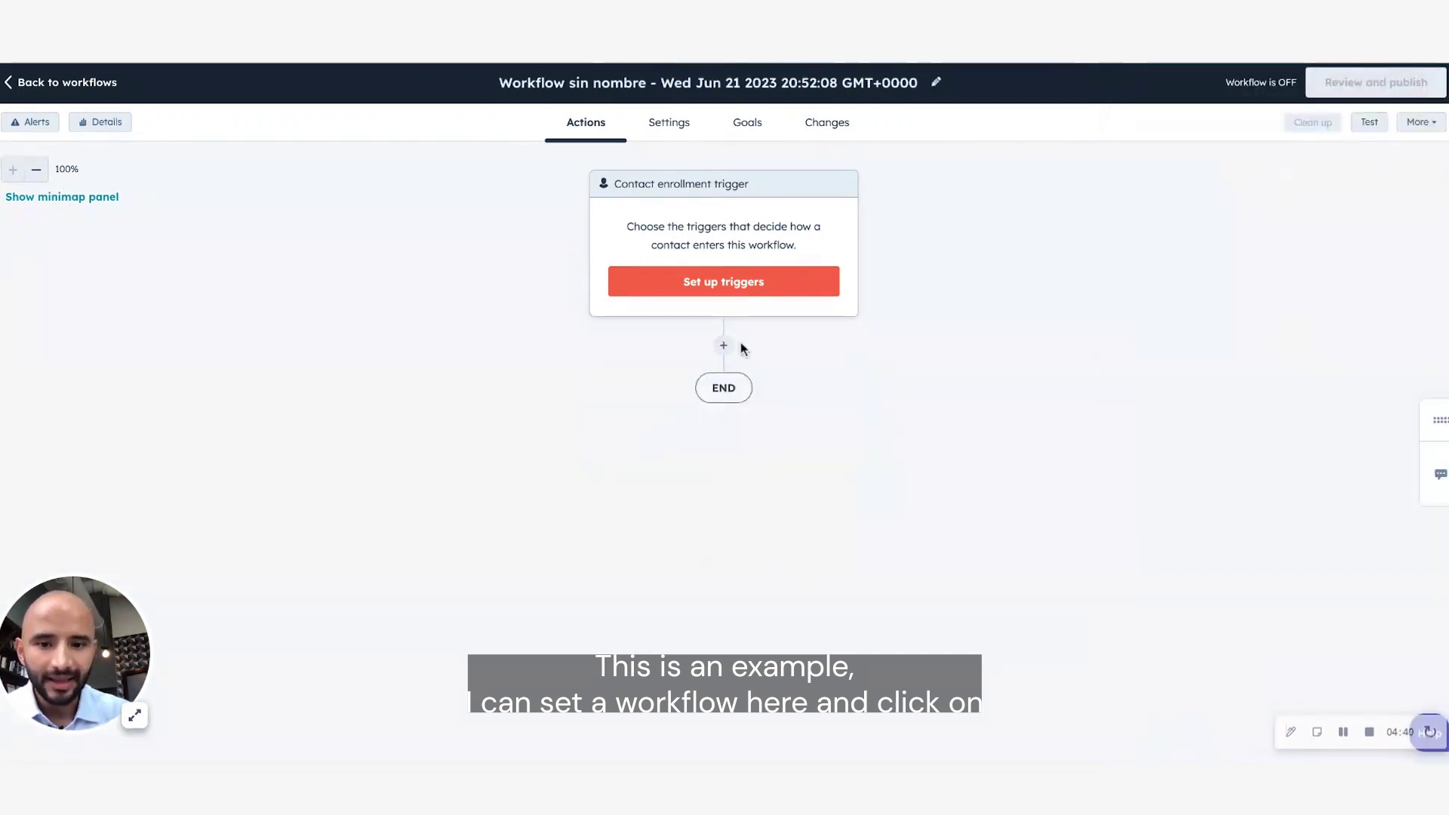
click(724, 349)
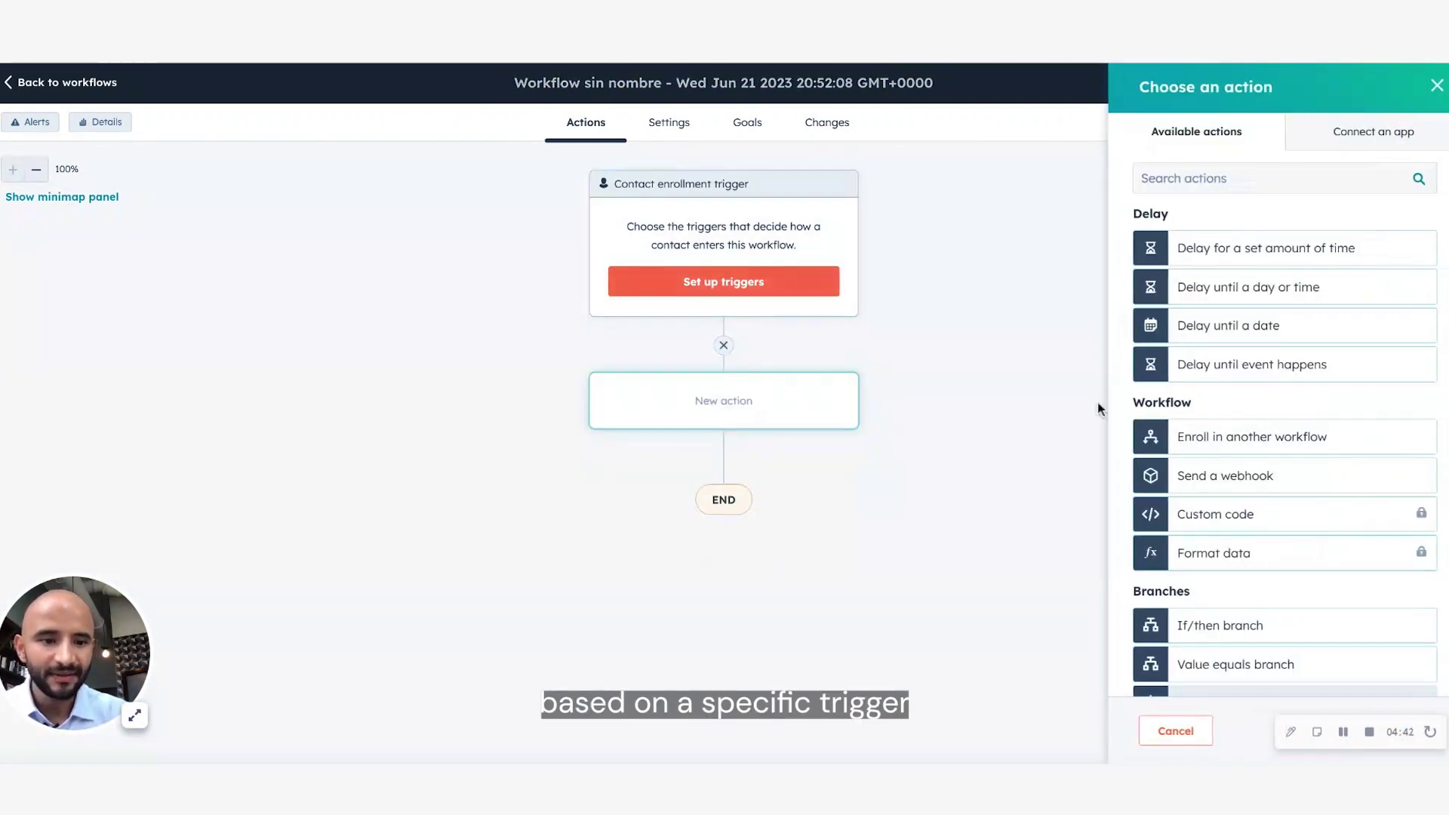
scroll(1327, 283, down, 8)
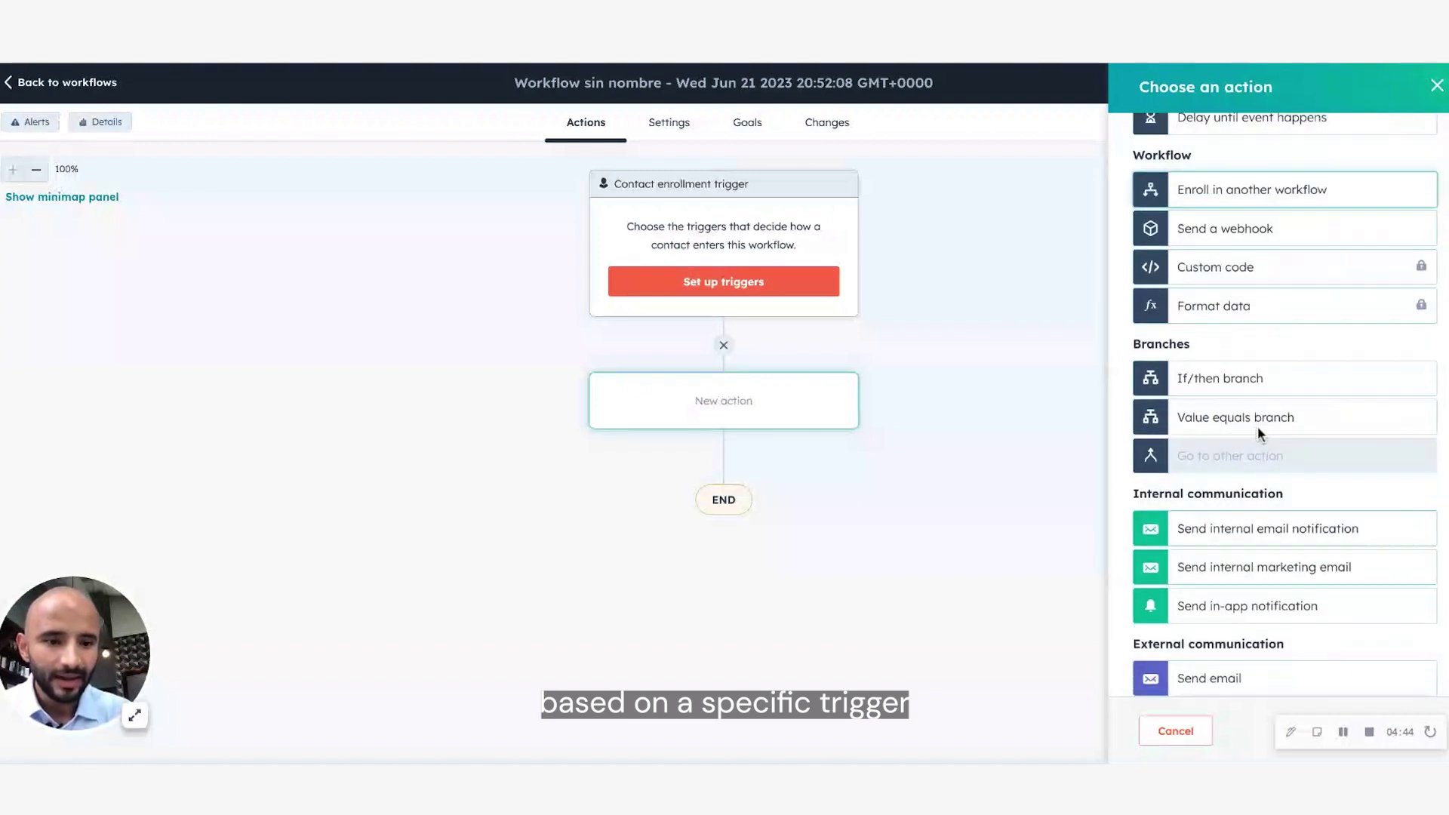
click(1436, 85)
- Set the enrollment trigger to any form submission on any page and save it
click(778, 283)
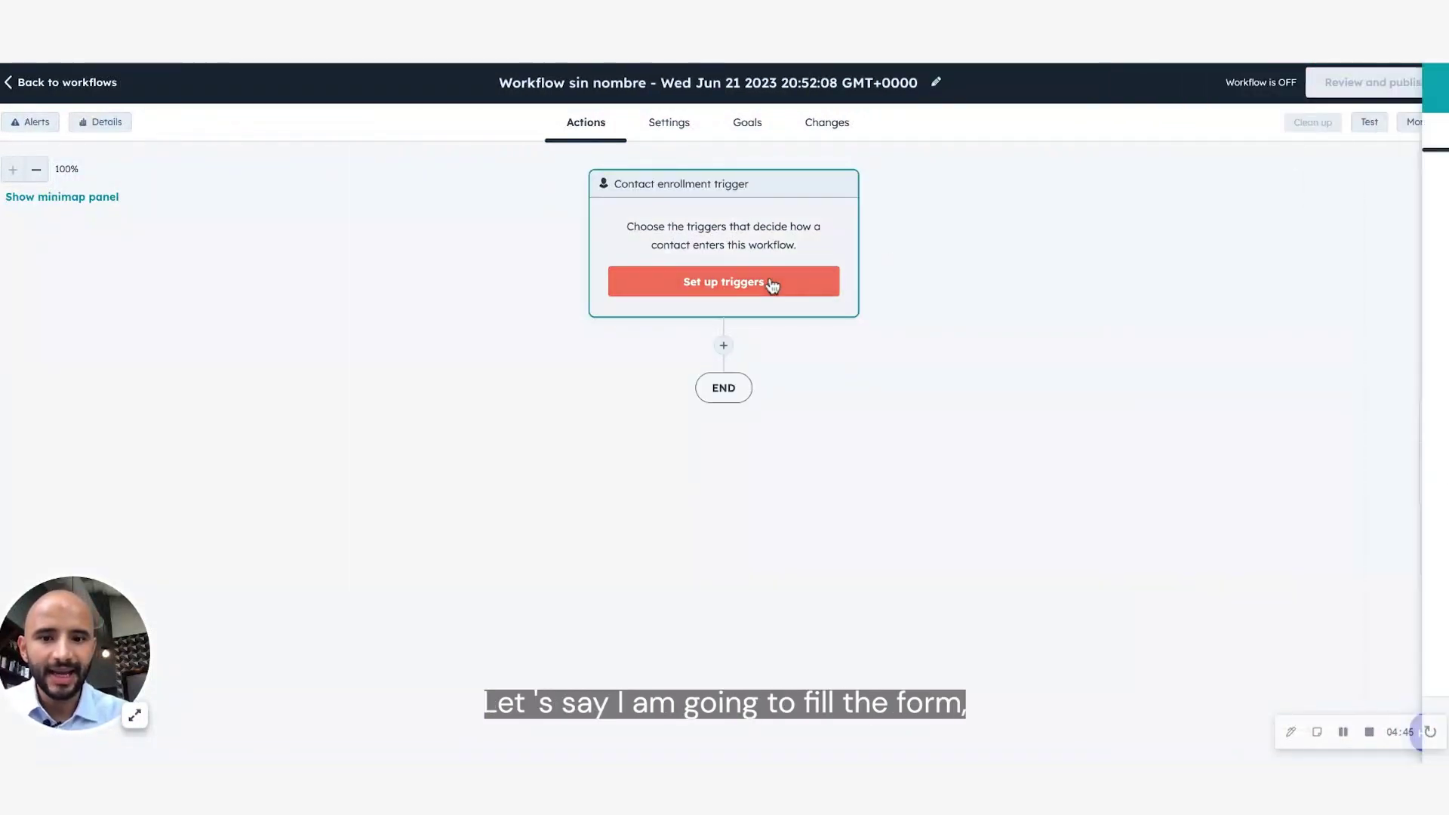
scroll(1146, 426, down, 3)
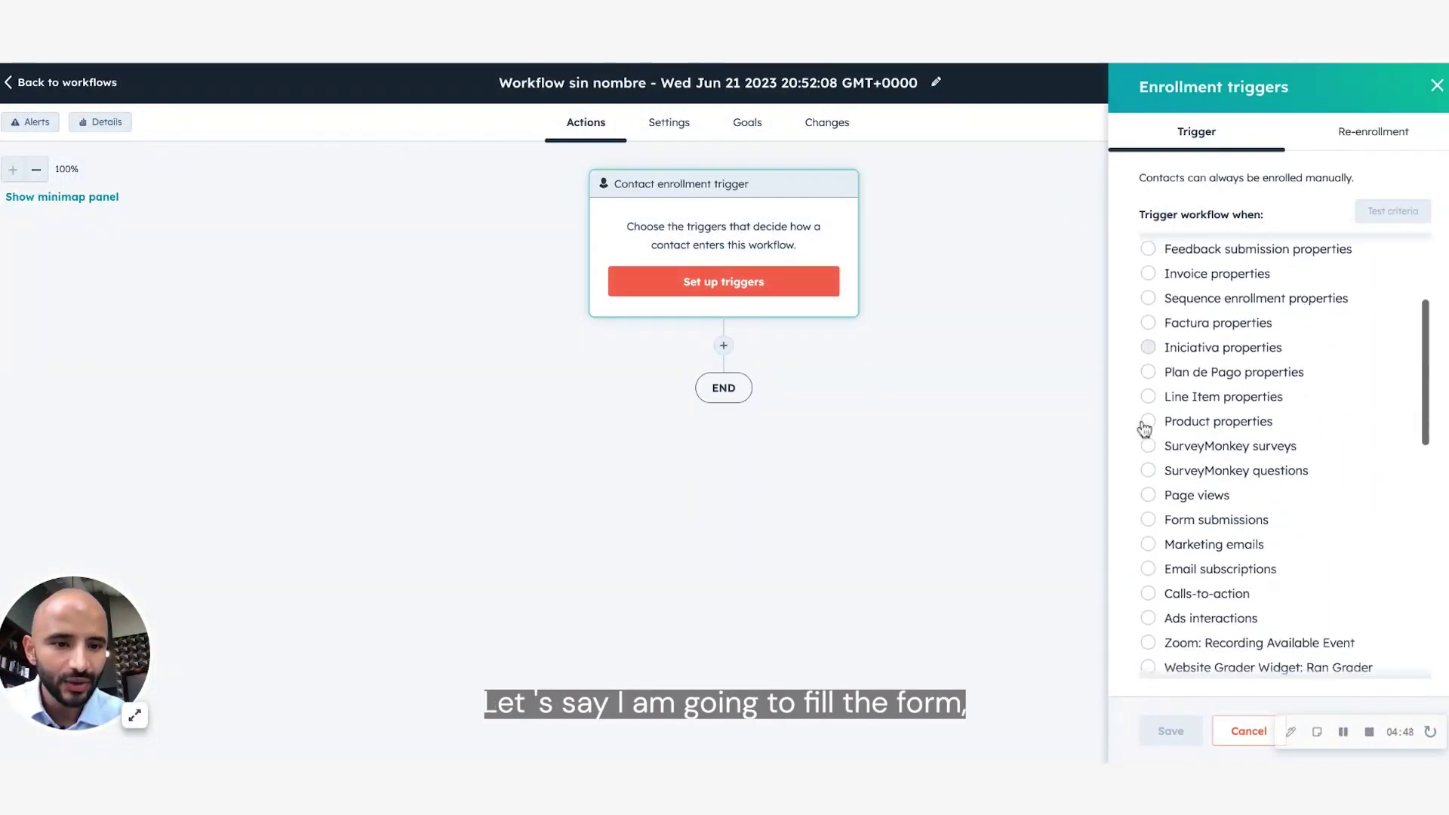
scroll(1148, 620, down, 1)
scroll(1149, 597, up, 5)
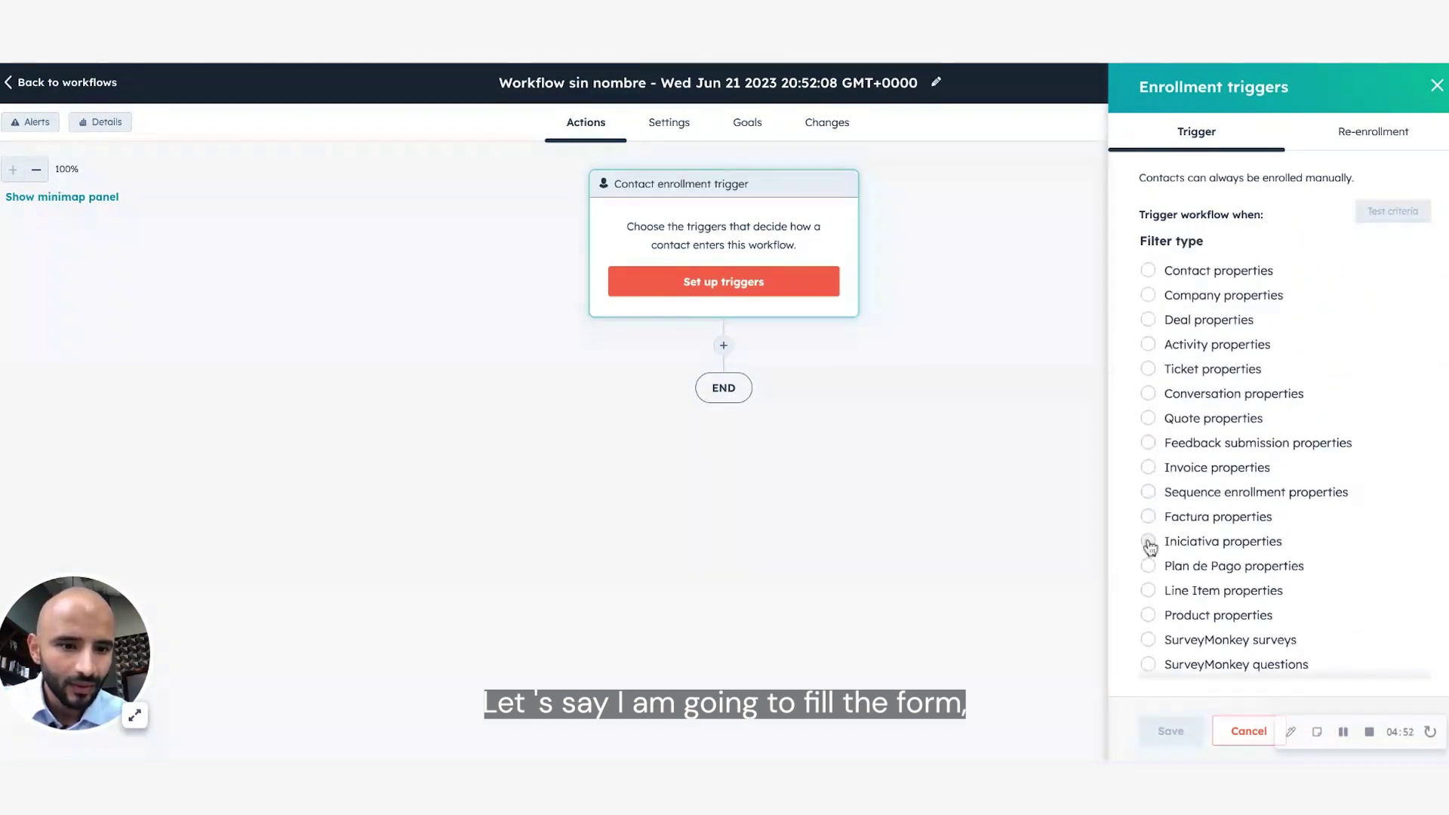
scroll(1151, 547, down, 5)
scroll(1149, 545, up, 10)
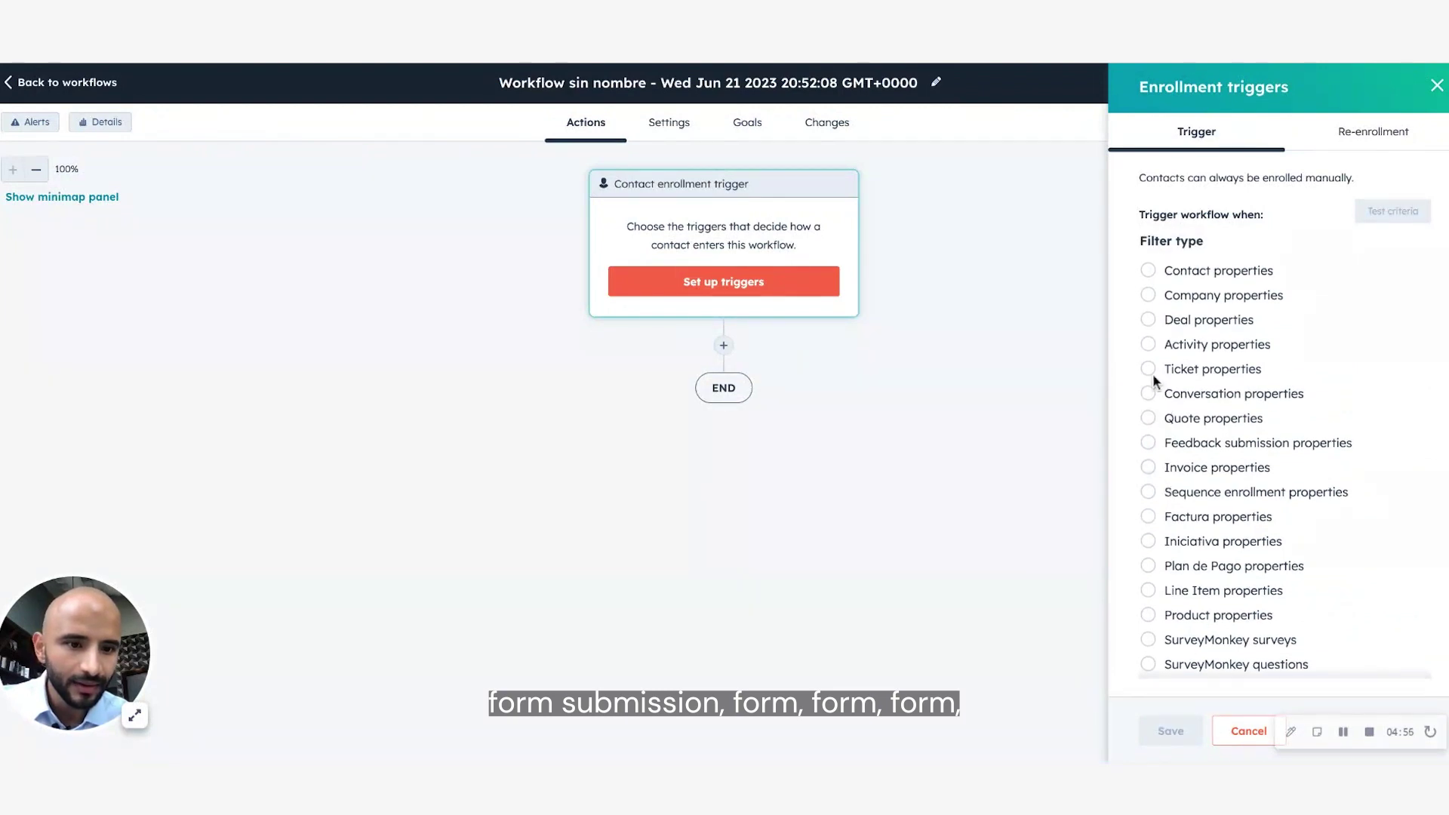
scroll(1156, 593, down, 3)
click(1157, 585)
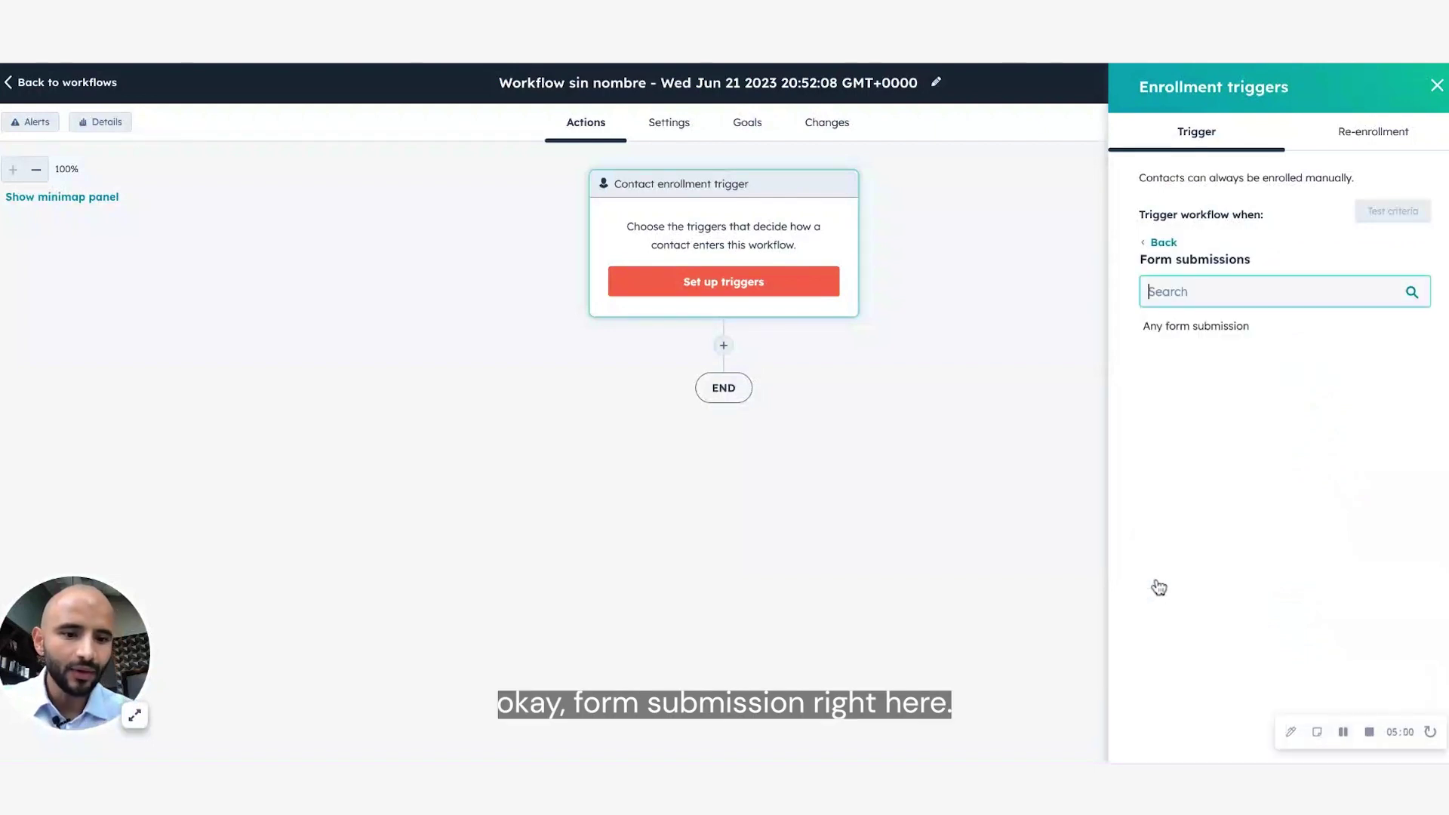
click(1181, 334)
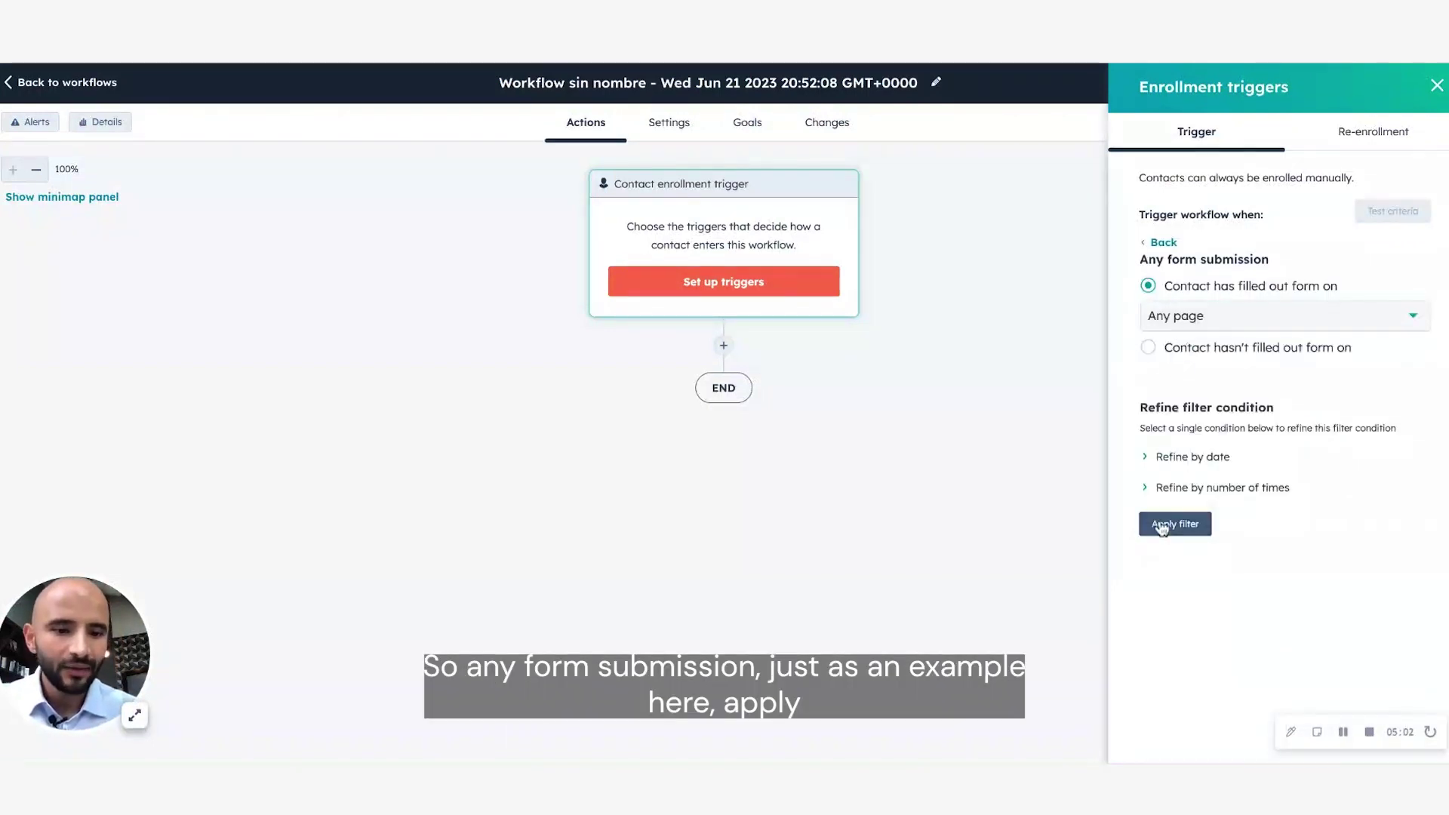
click(1169, 524)
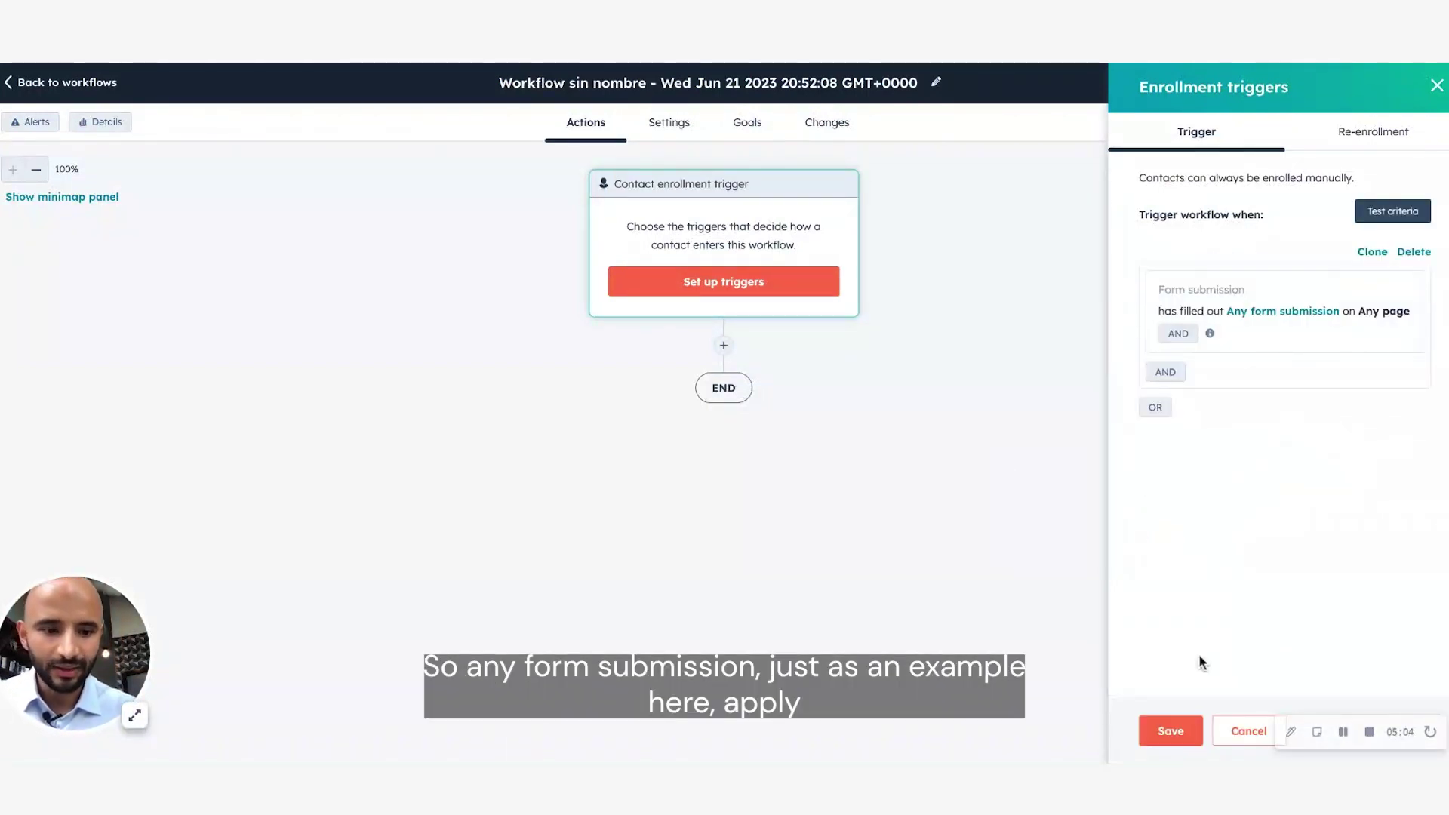
click(1170, 731)
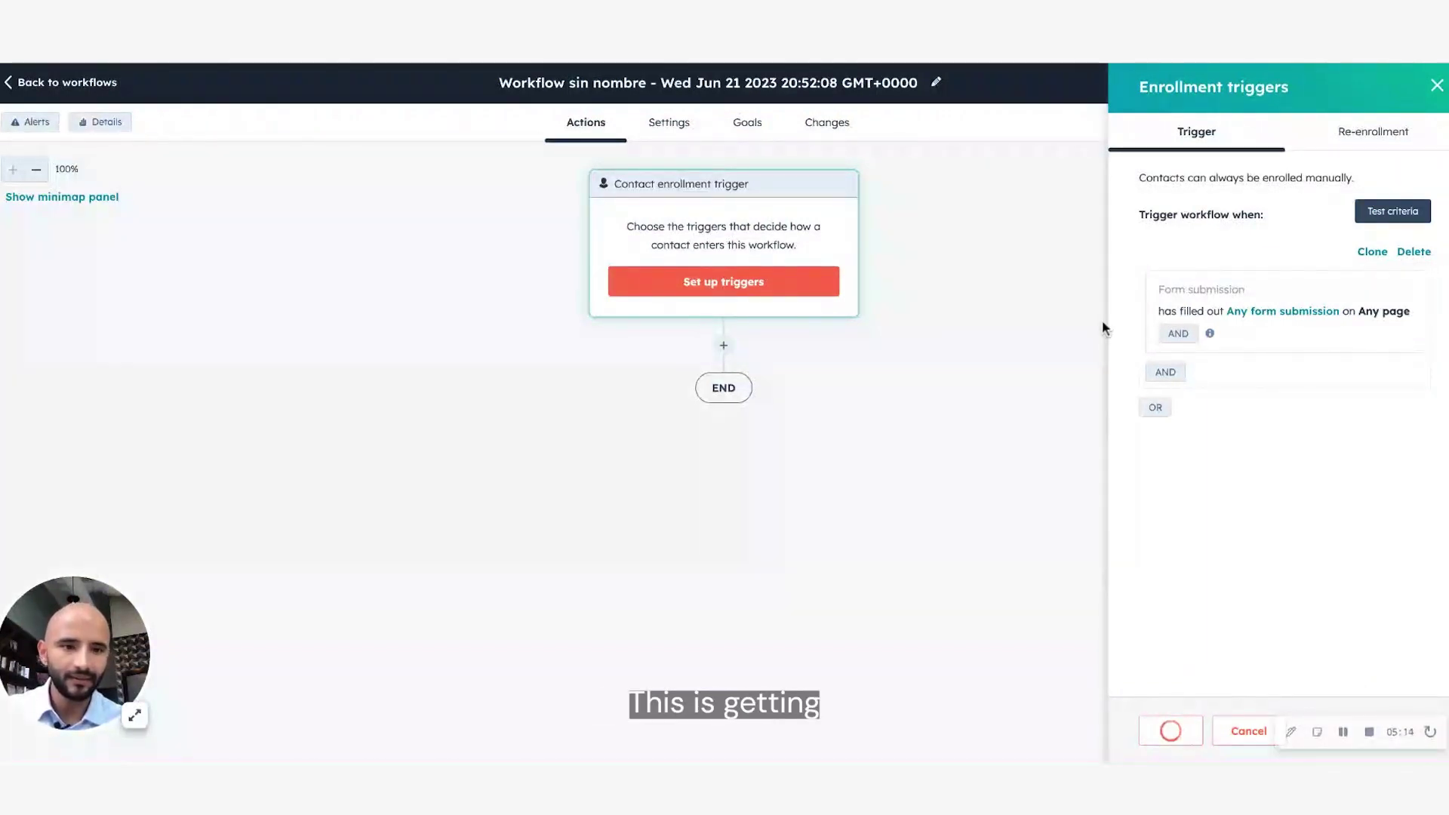
- Add a Create record action making a deal owned by the contact owner, closing in 30 days
click(724, 360)
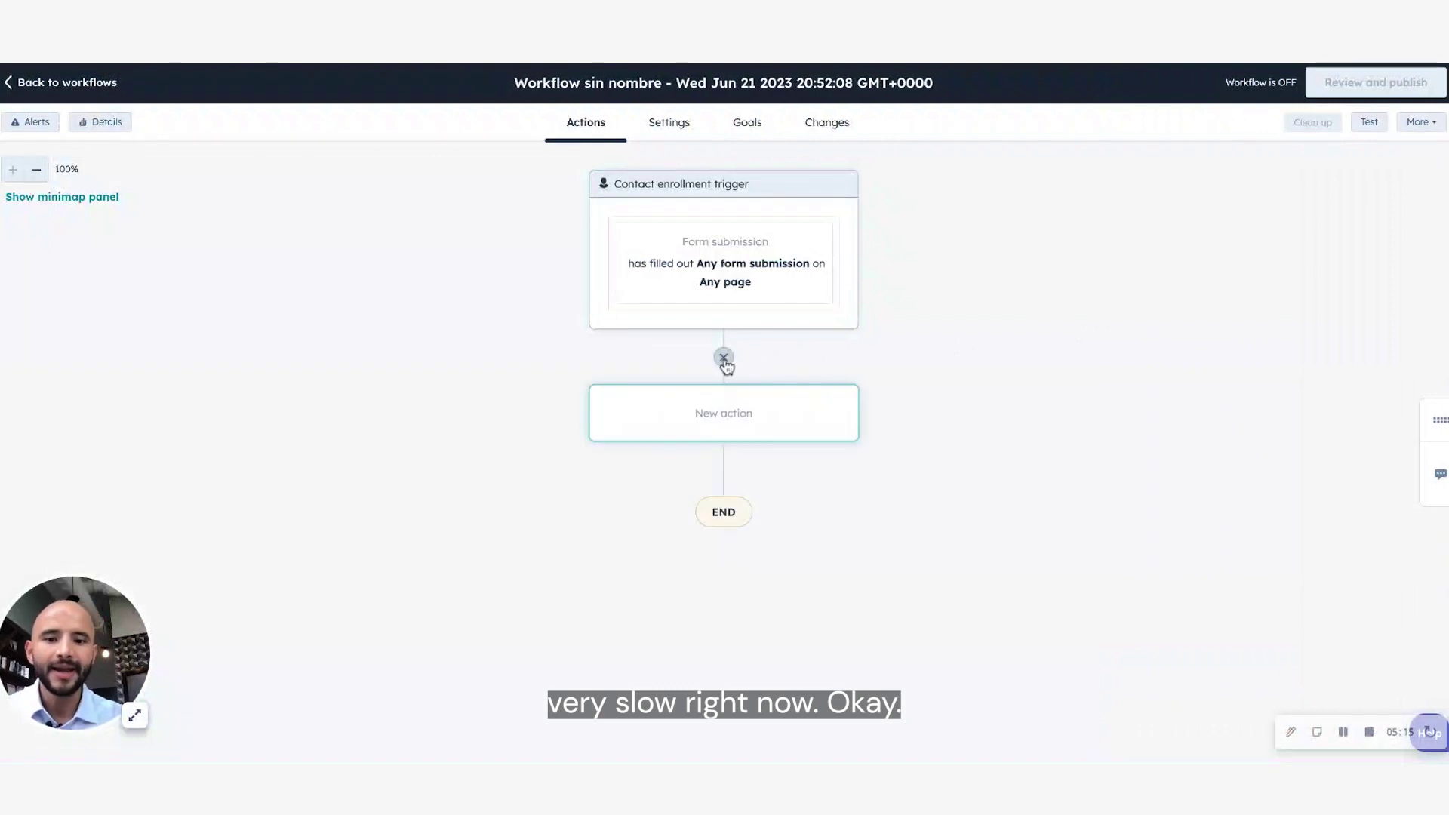
scroll(1242, 575, down, 6)
scroll(1244, 577, down, 5)
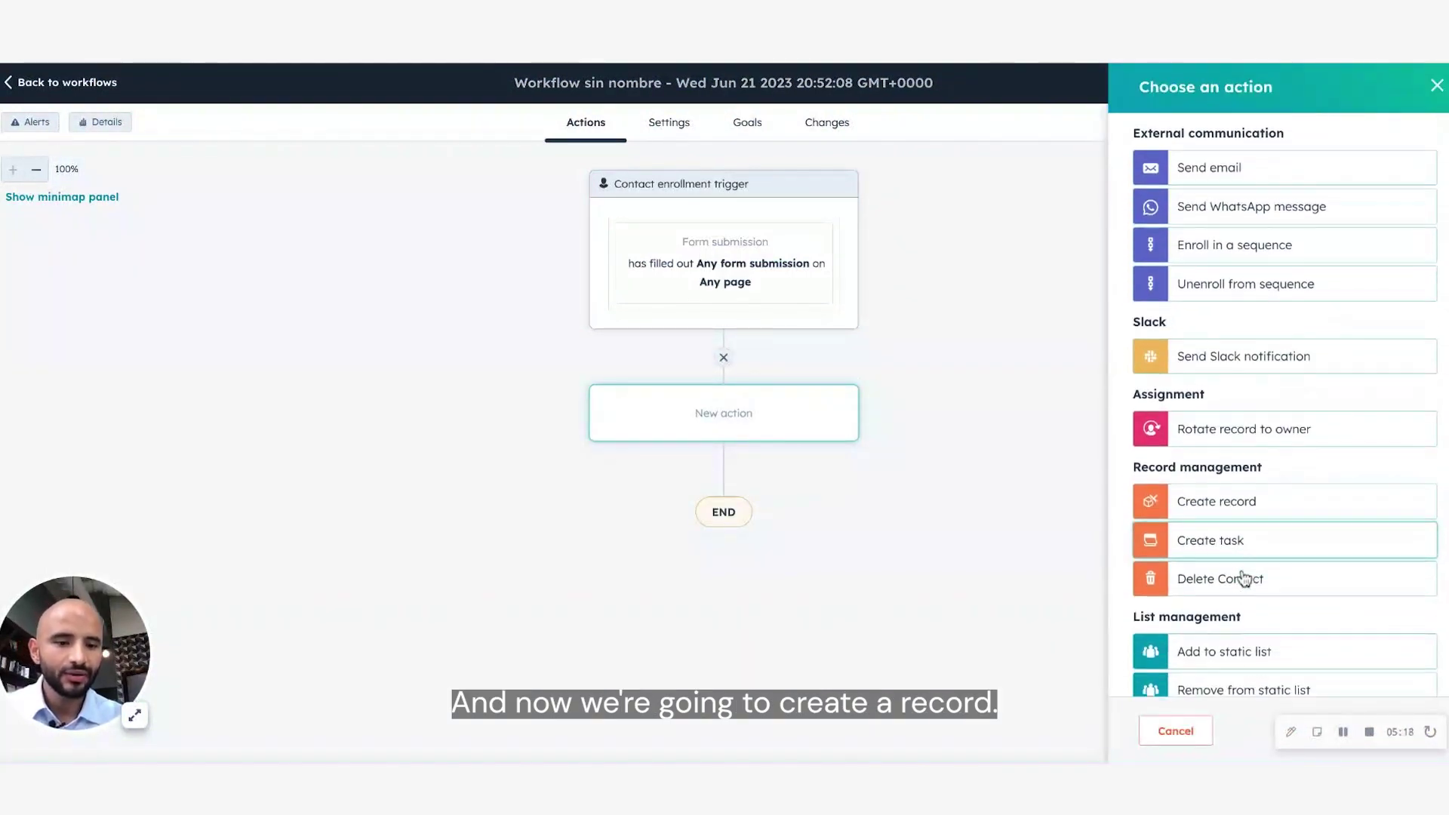
click(1210, 501)
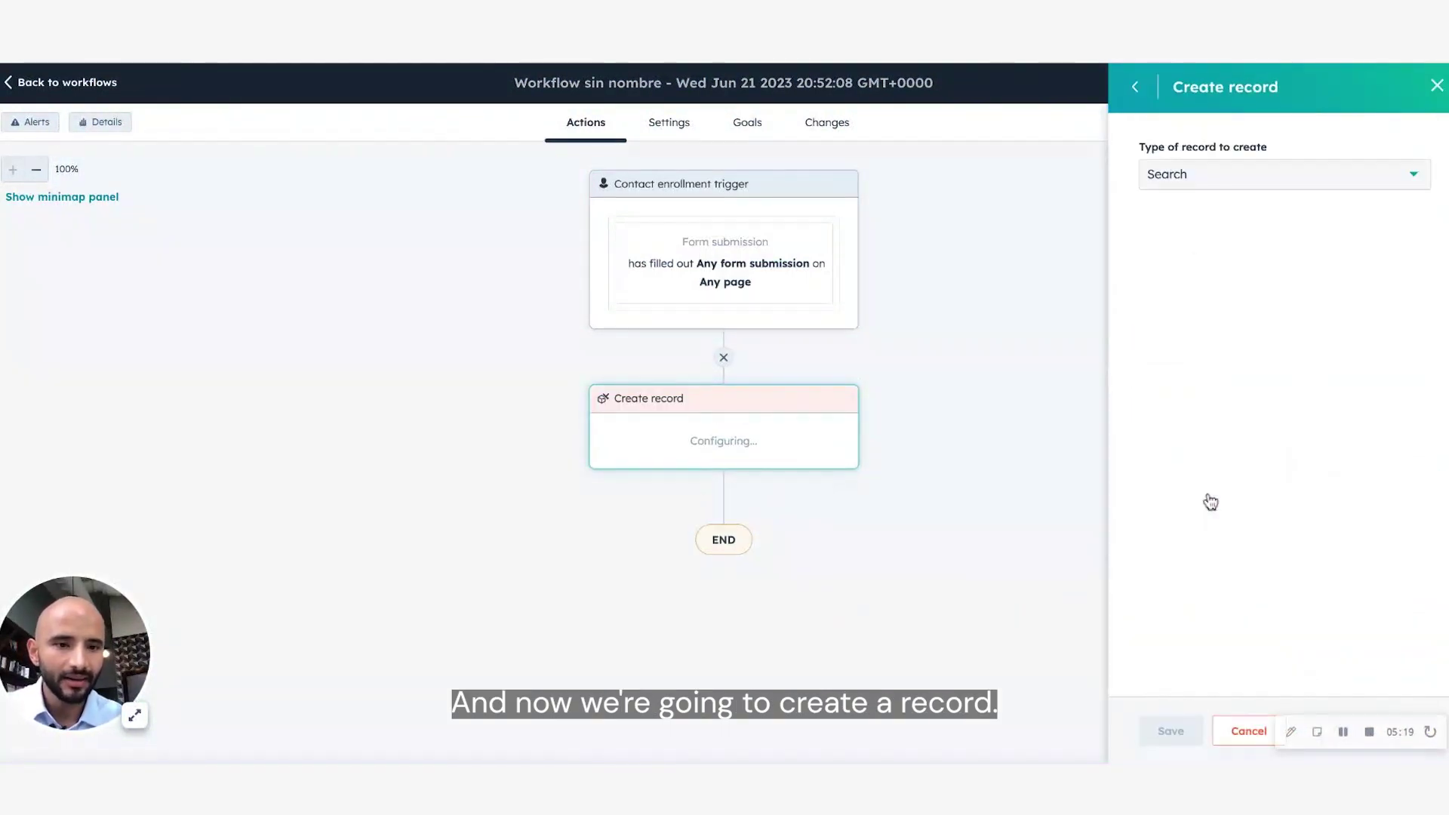
click(1190, 190)
click(1185, 226)
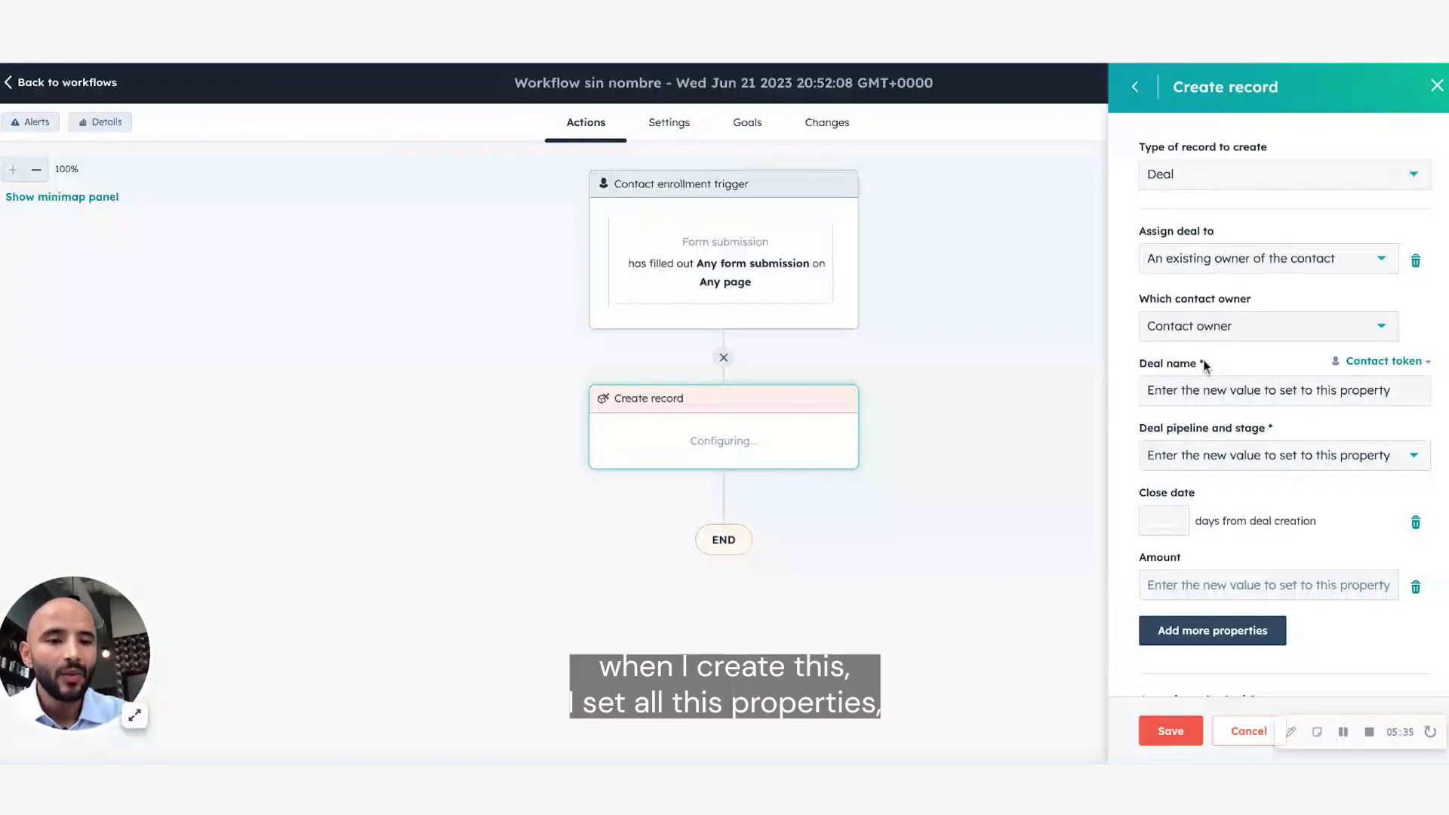
scroll(1183, 389, down, 1)
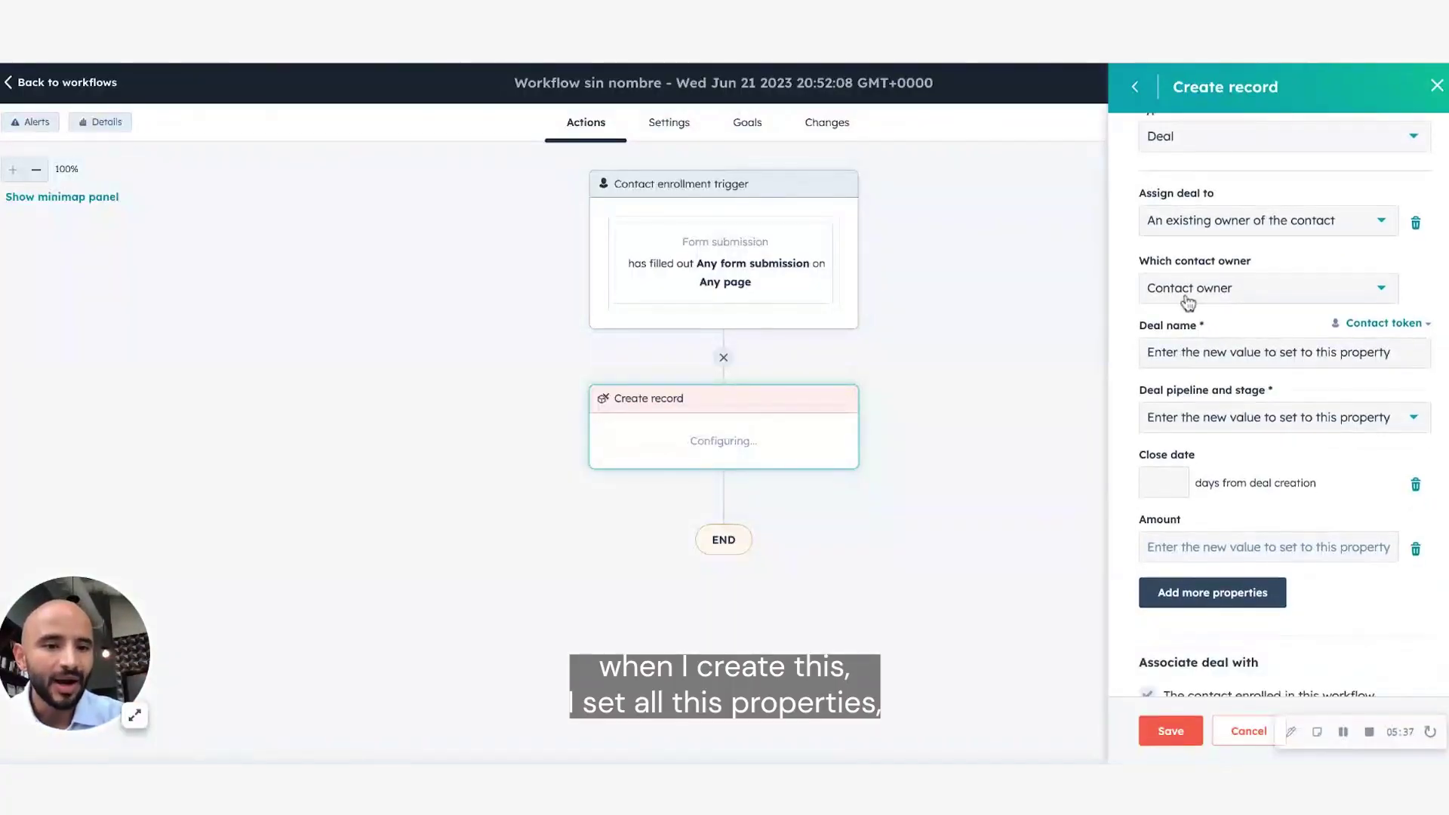
click(1186, 291)
click(1127, 348)
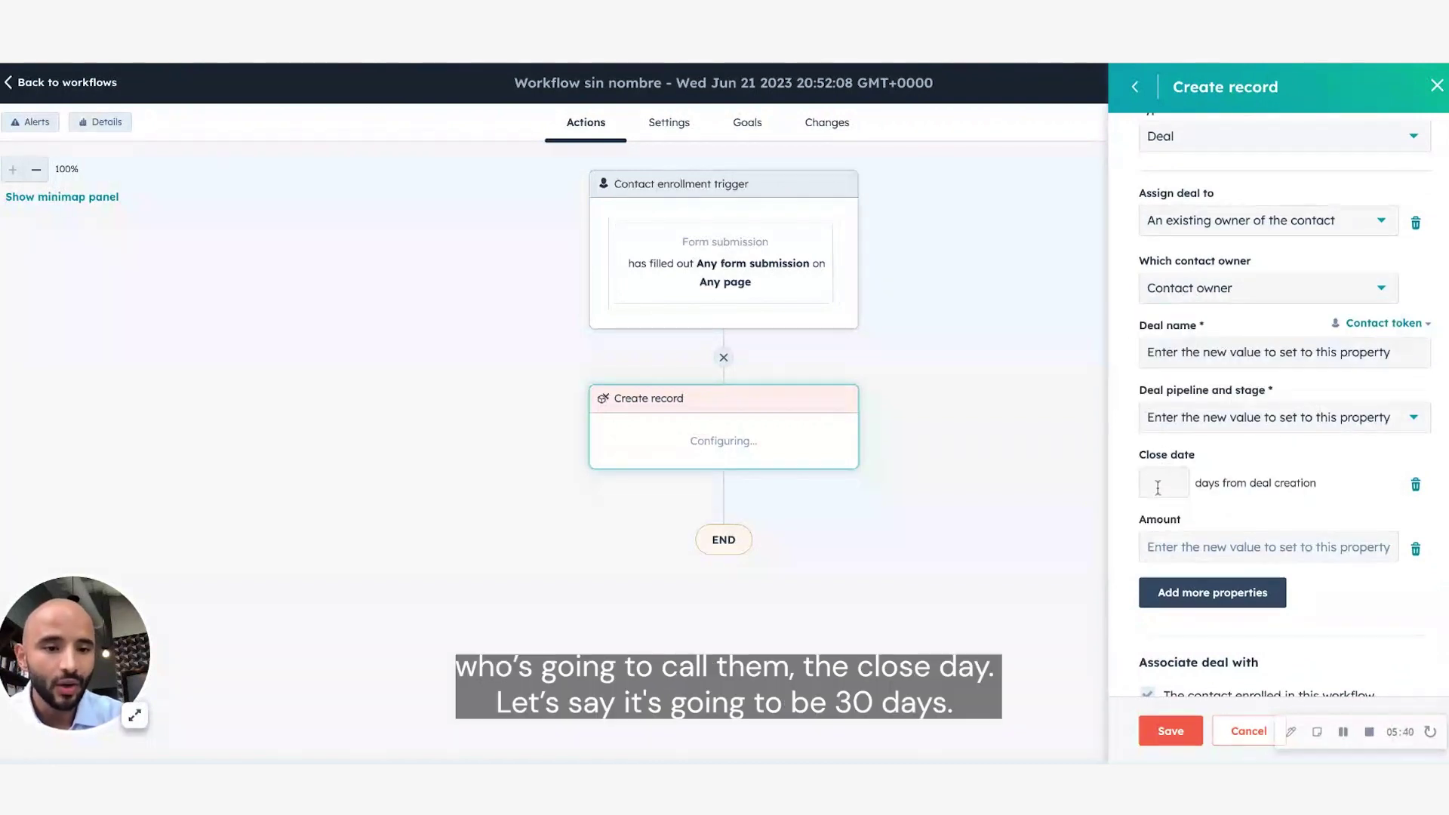
click(1159, 487)
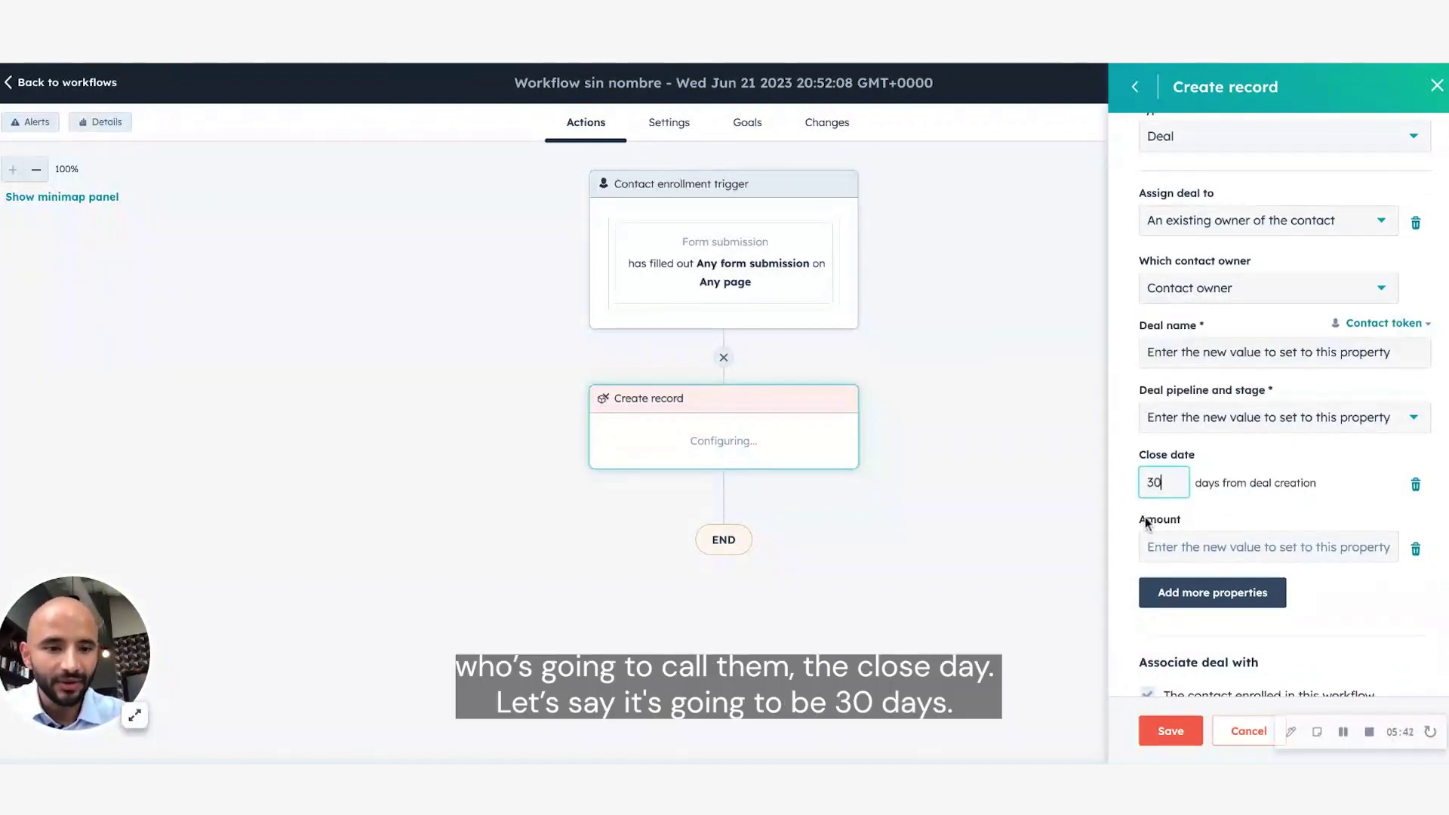
- Set the new deal's Attribution property to Marketing and save the action
click(1185, 593)
click(1195, 268)
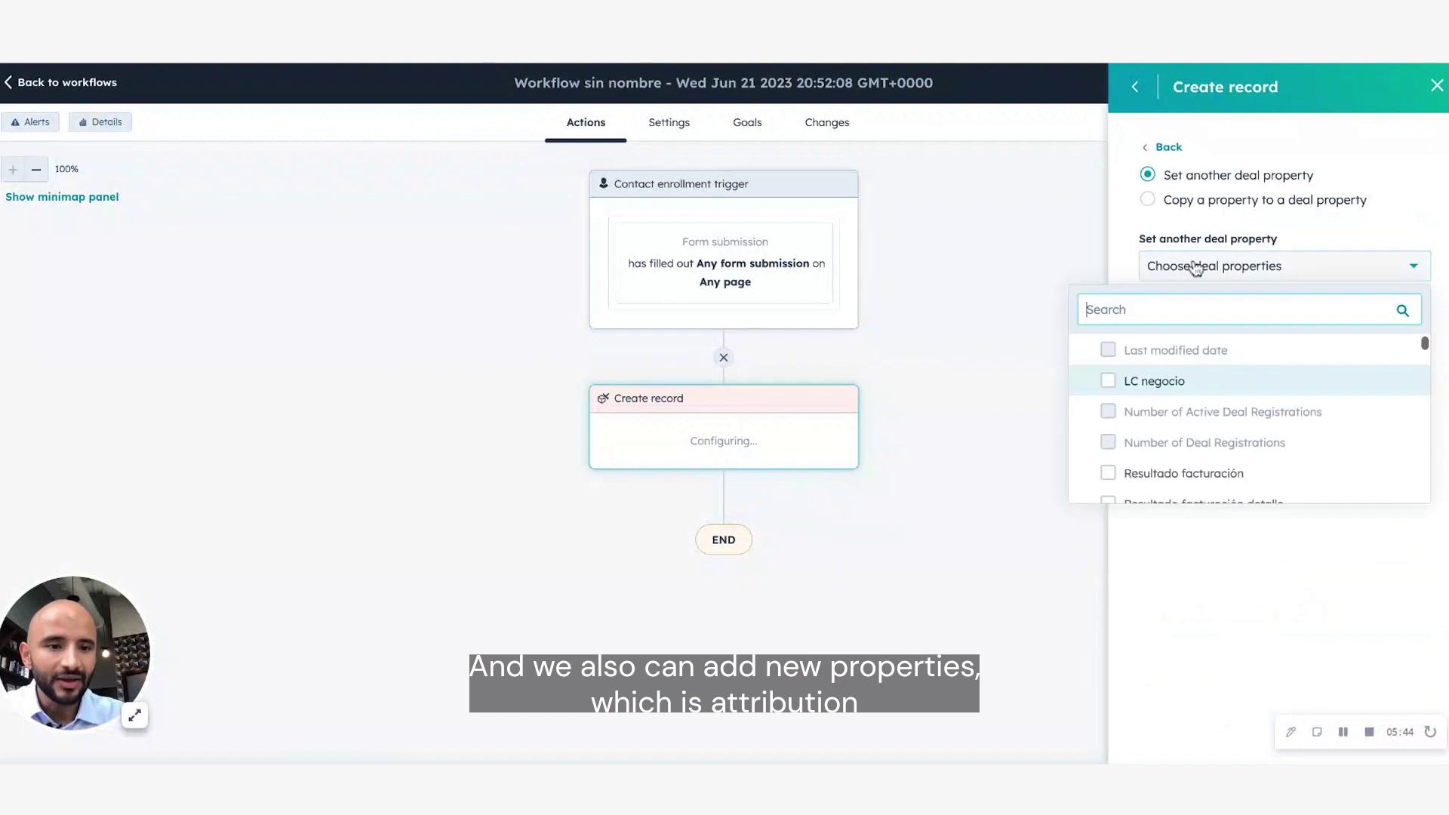
text(attr)
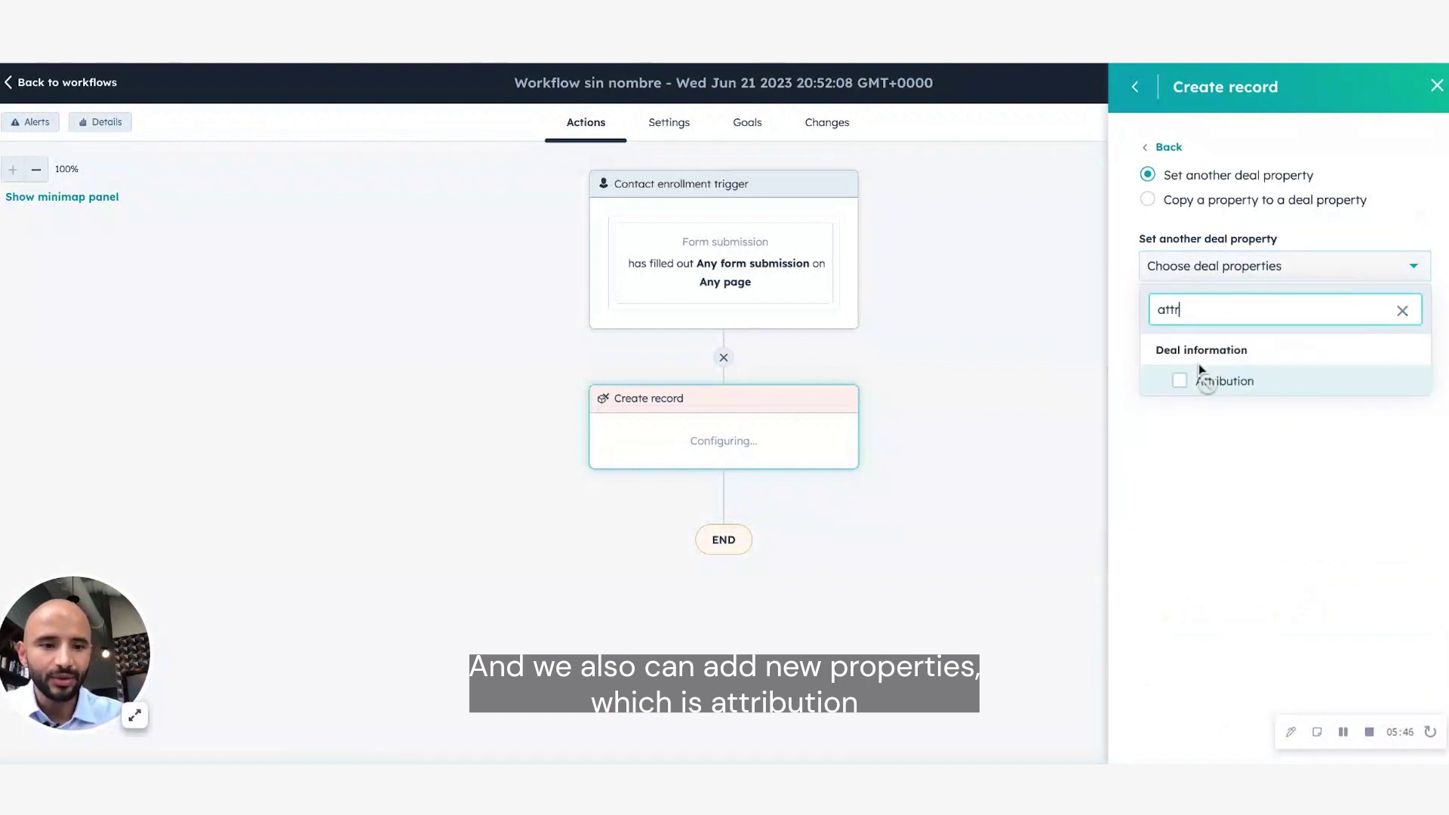
click(1199, 370)
click(1127, 338)
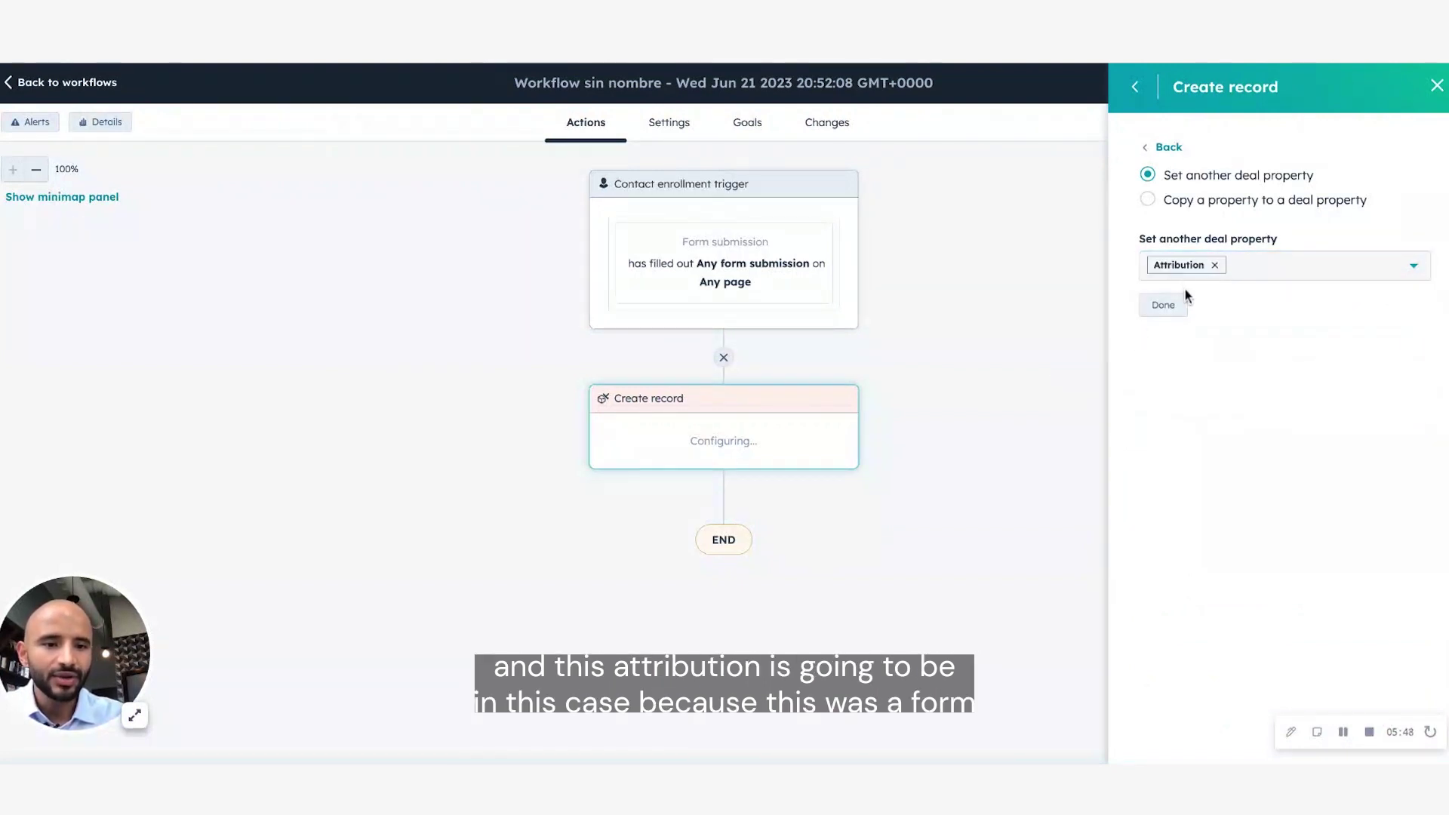
click(1170, 310)
scroll(1176, 551, down, 2)
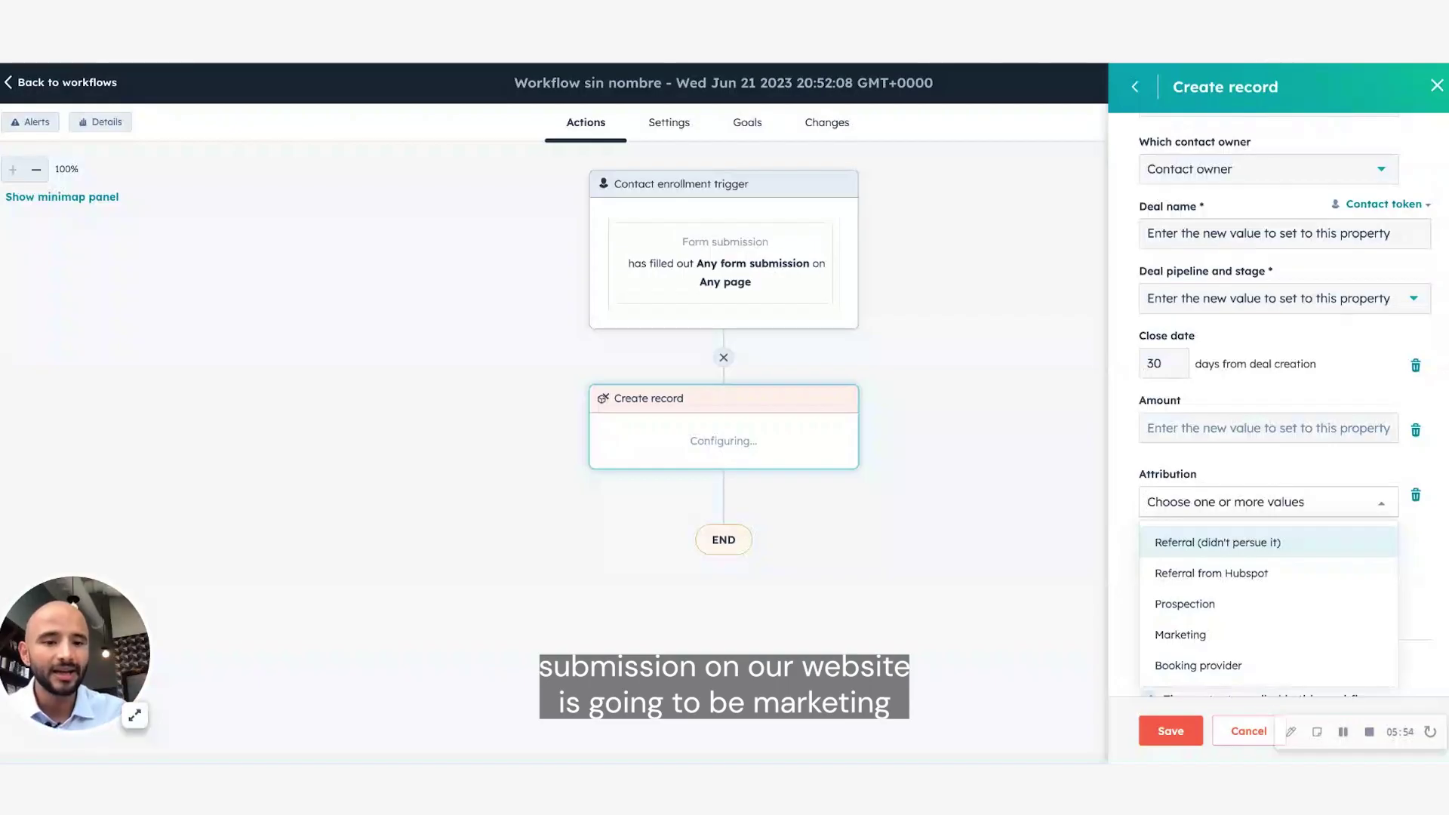
click(1172, 640)
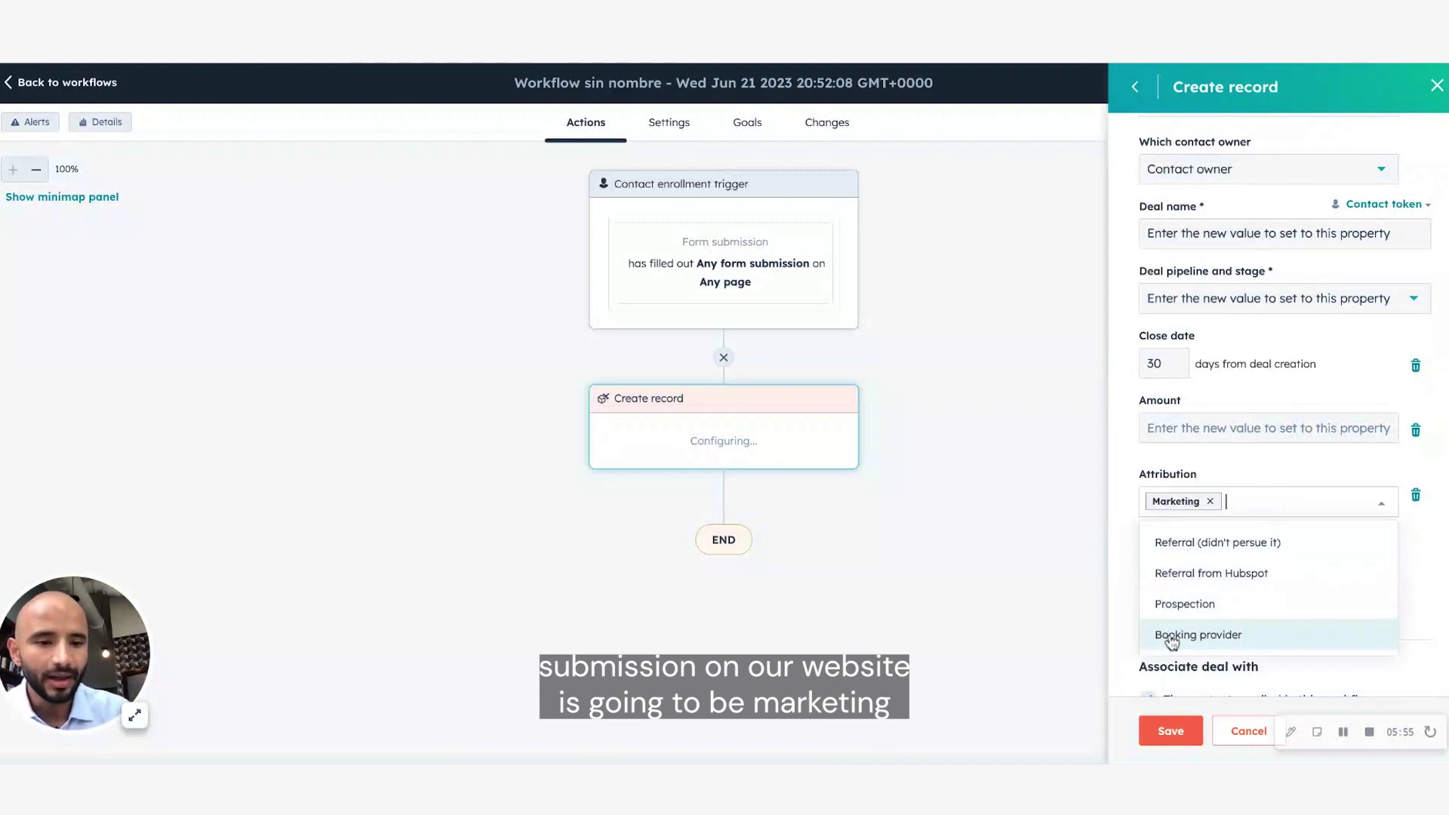
click(1125, 492)
click(1171, 733)
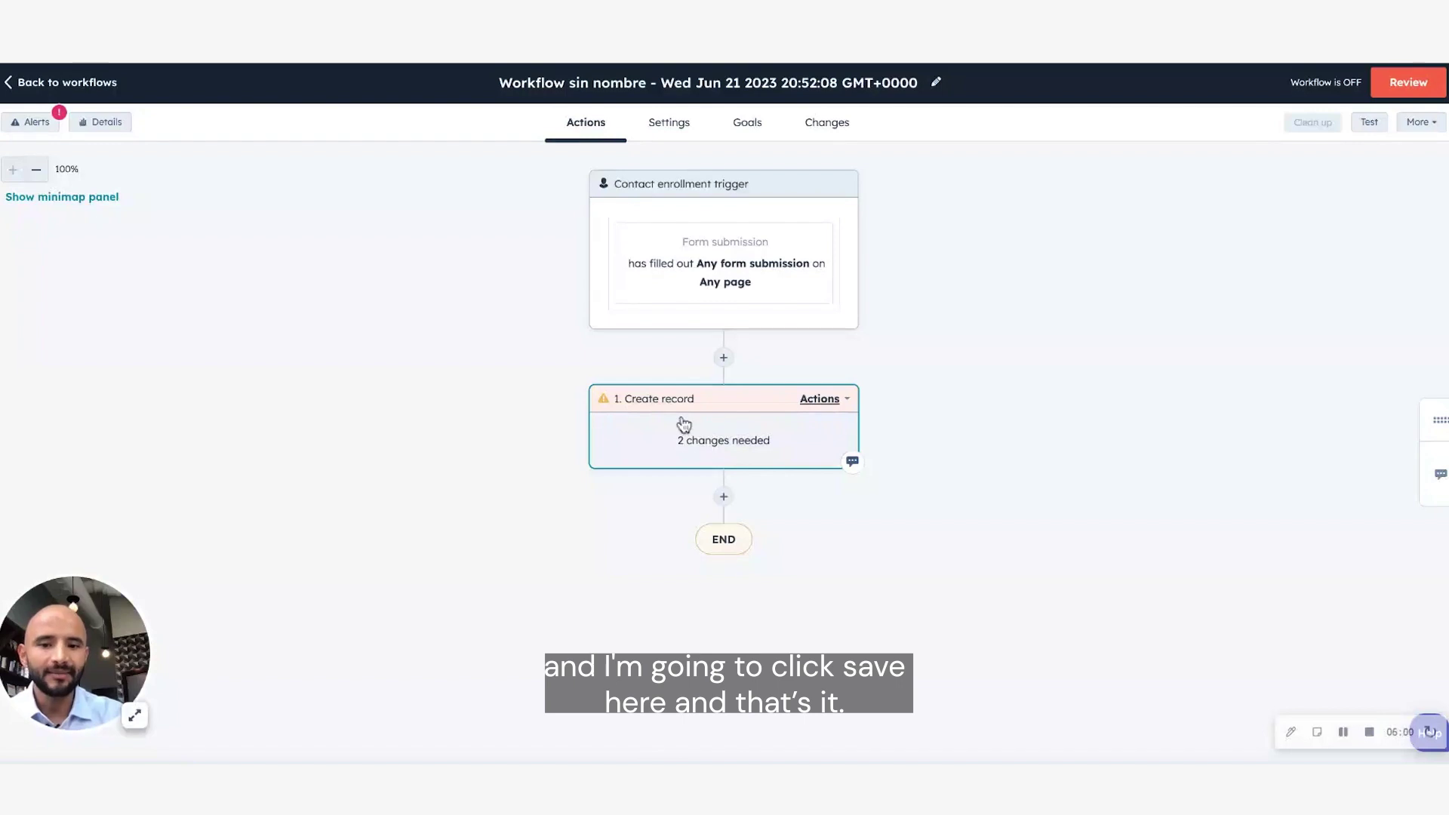
- Reopen the saved create-deal step to review its settings
click(758, 429)
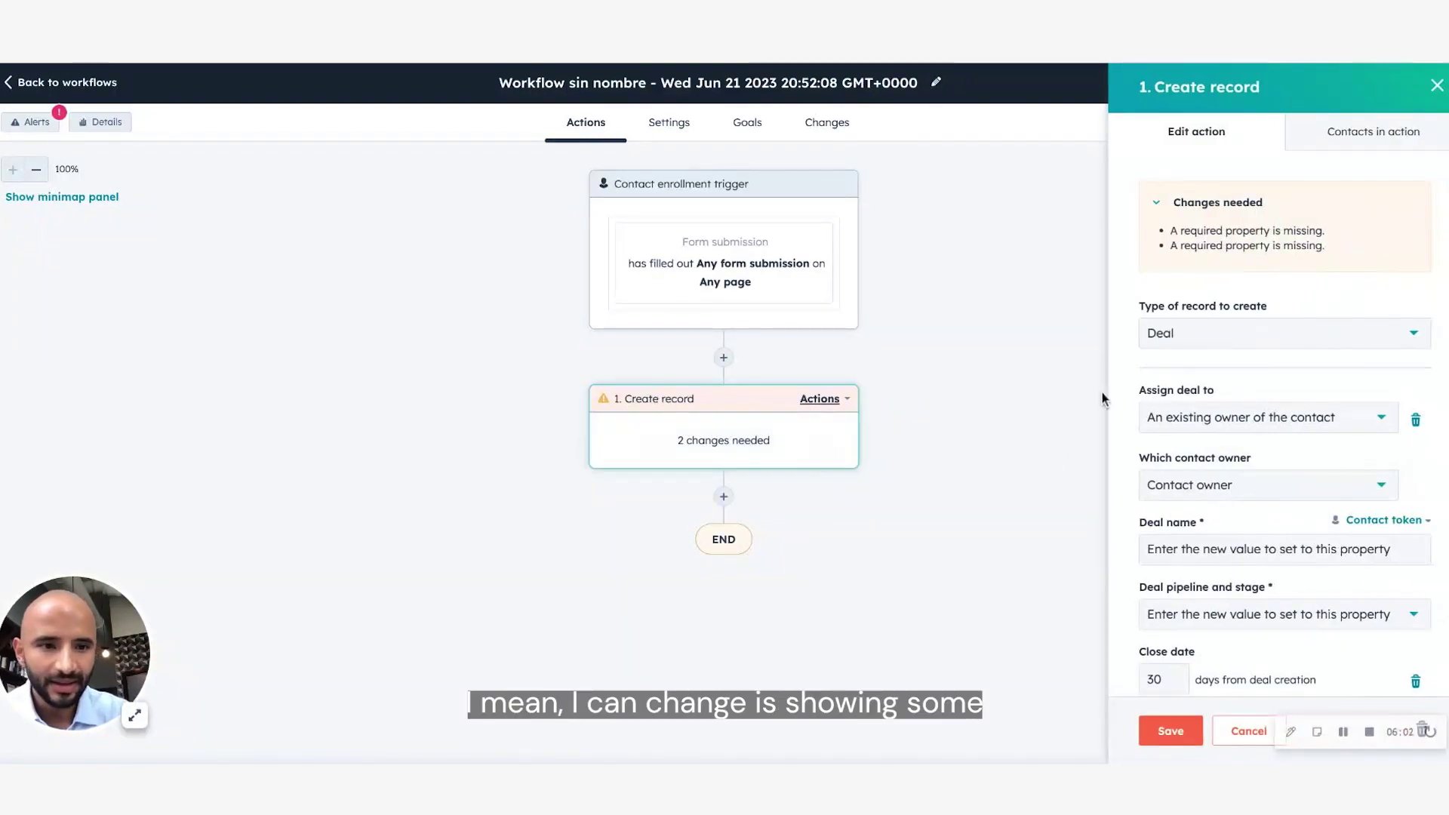
scroll(1213, 400, down, 9)
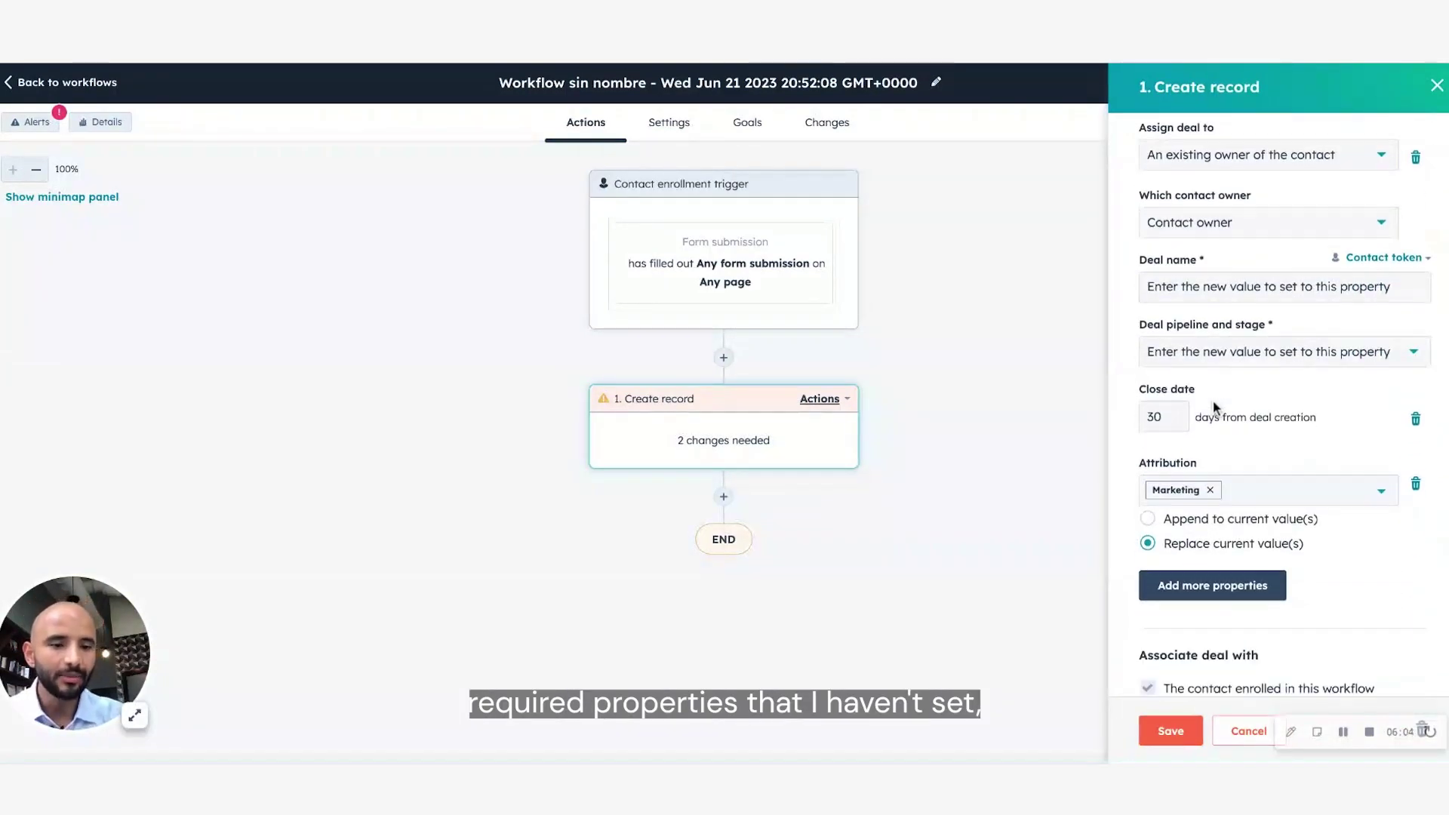
scroll(1212, 401, up, 10)
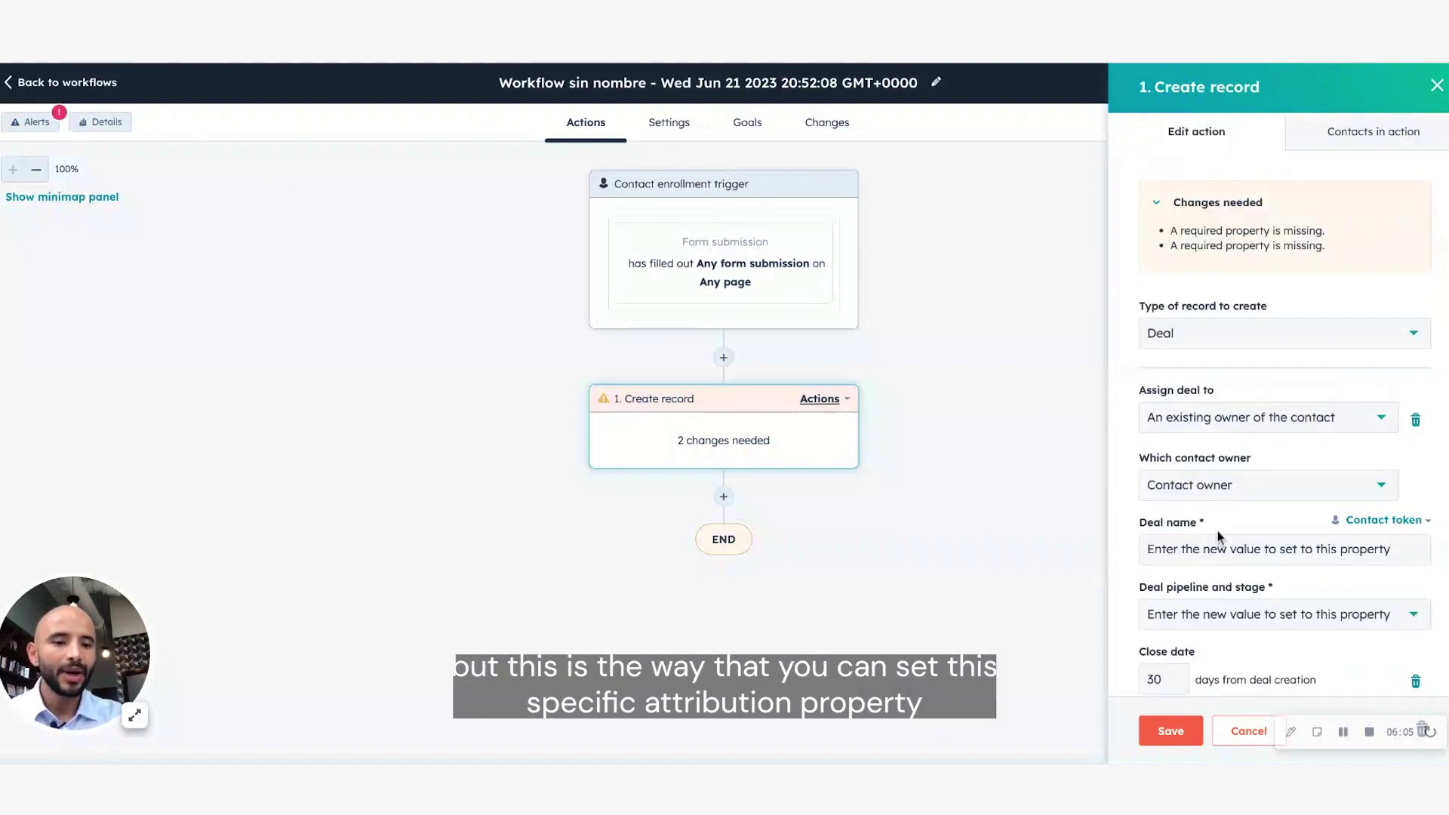
scroll(1216, 531, down, 2)
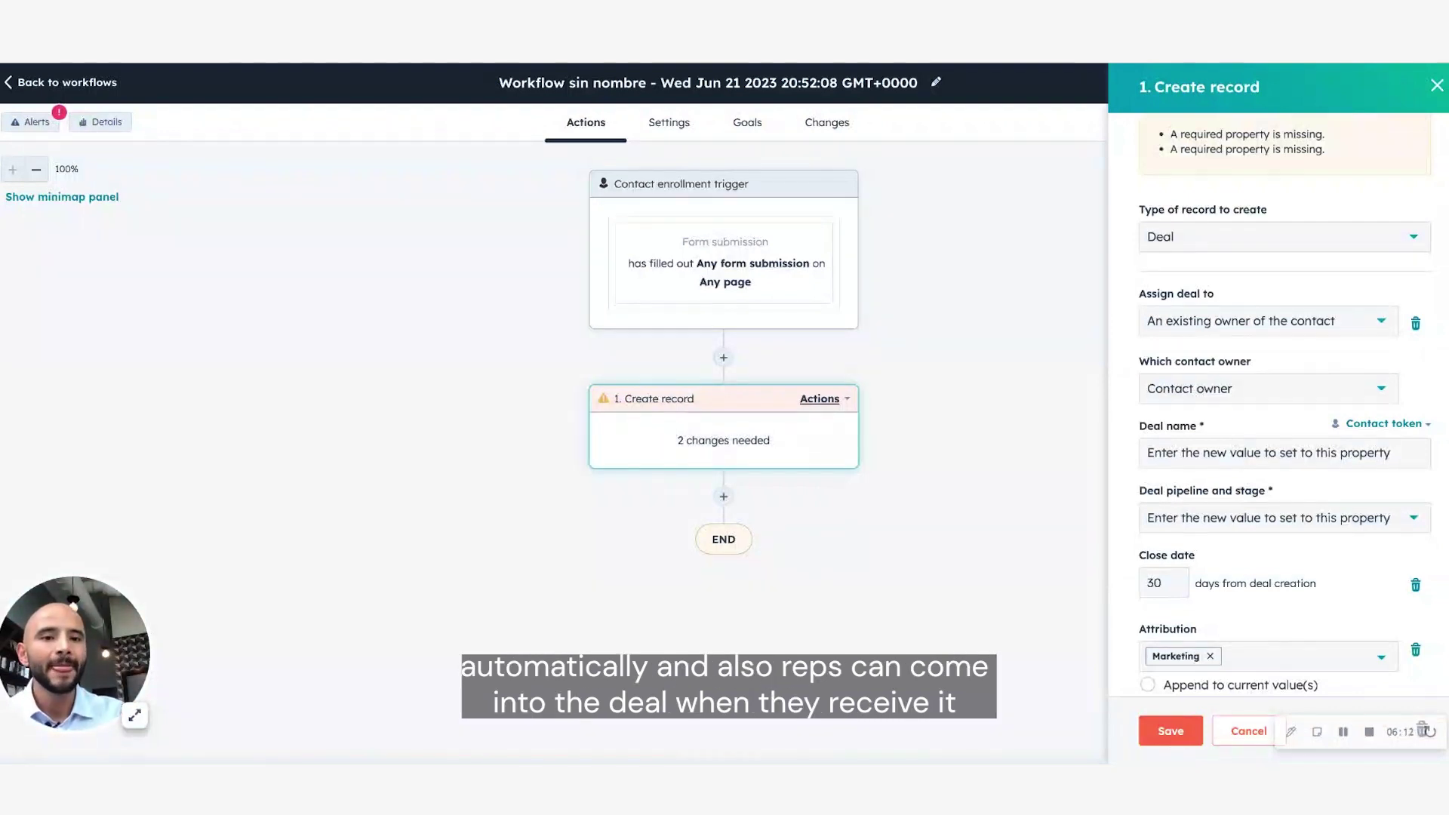
key(ctrl+Tab)
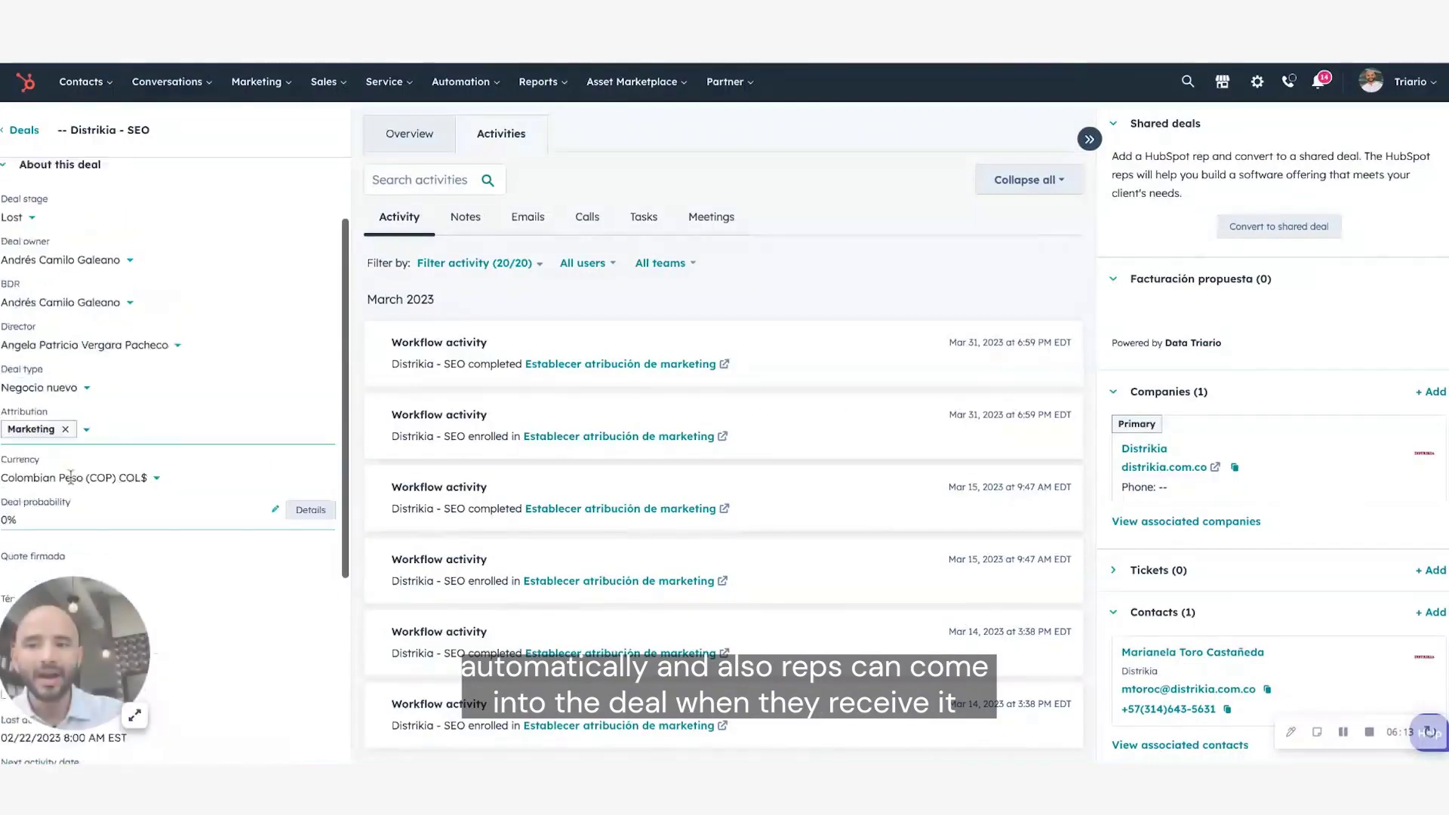
scroll(70, 477, up, 5)
scroll(68, 323, down, 8)
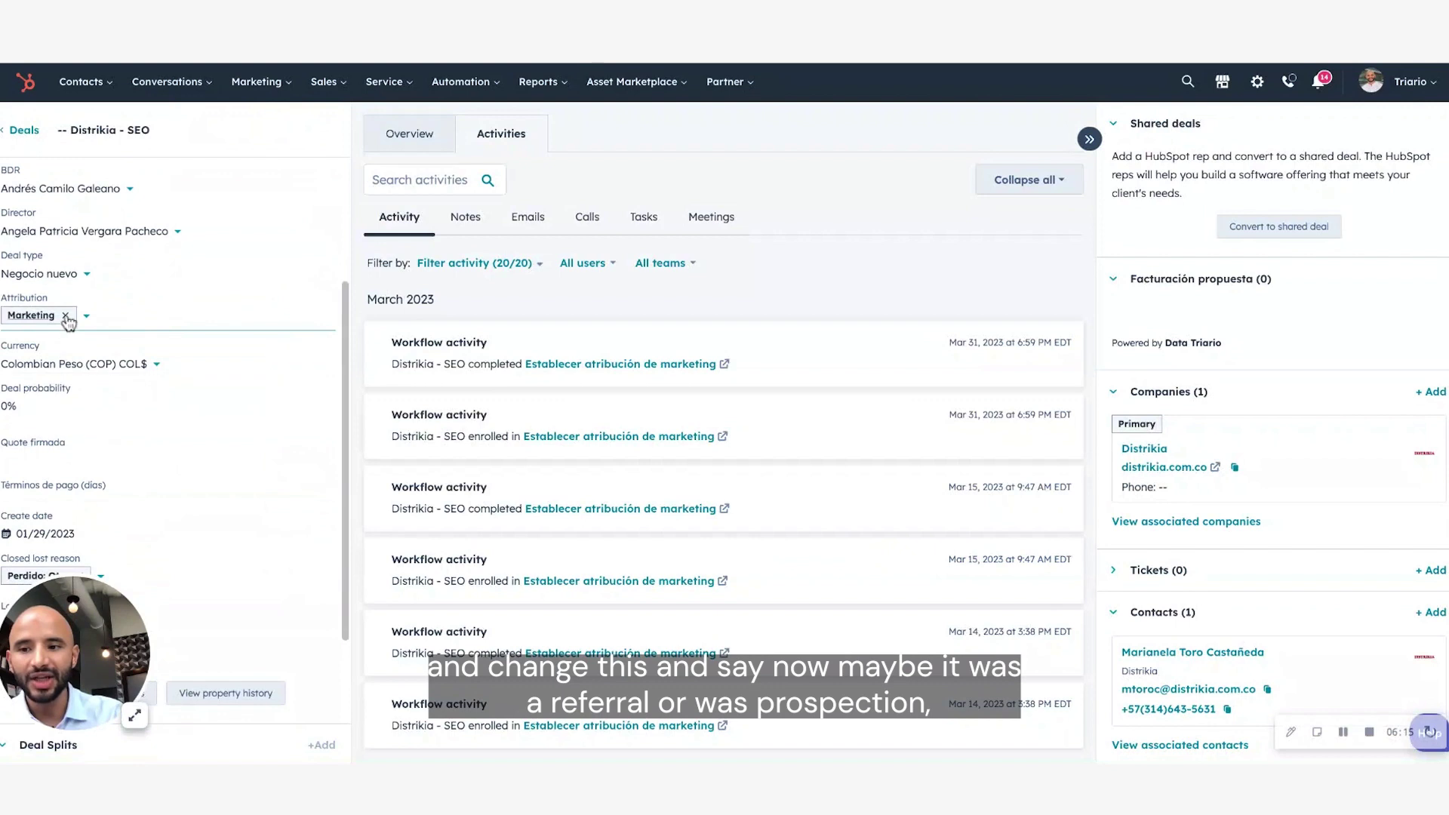
click(86, 317)
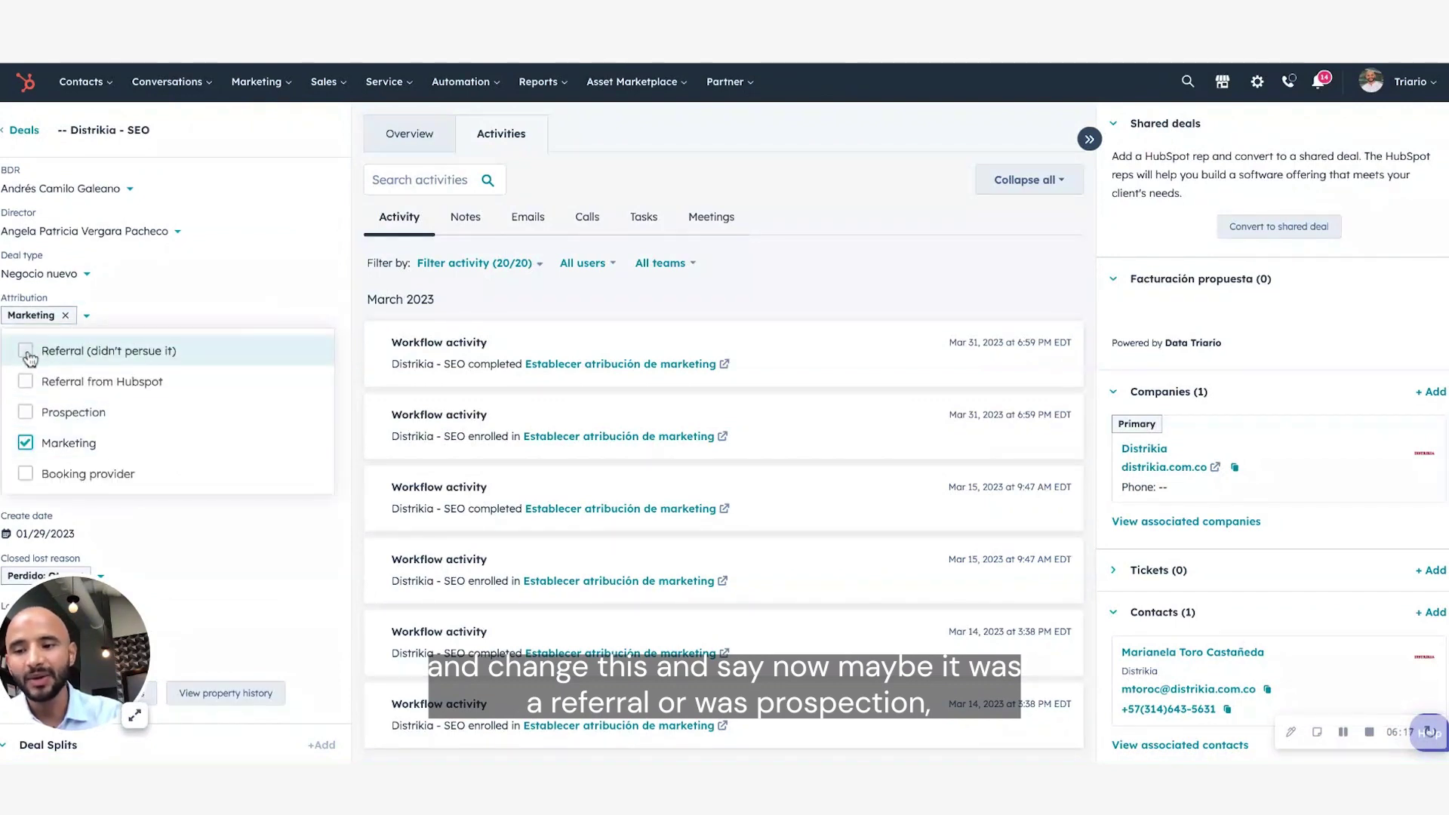
click(27, 352)
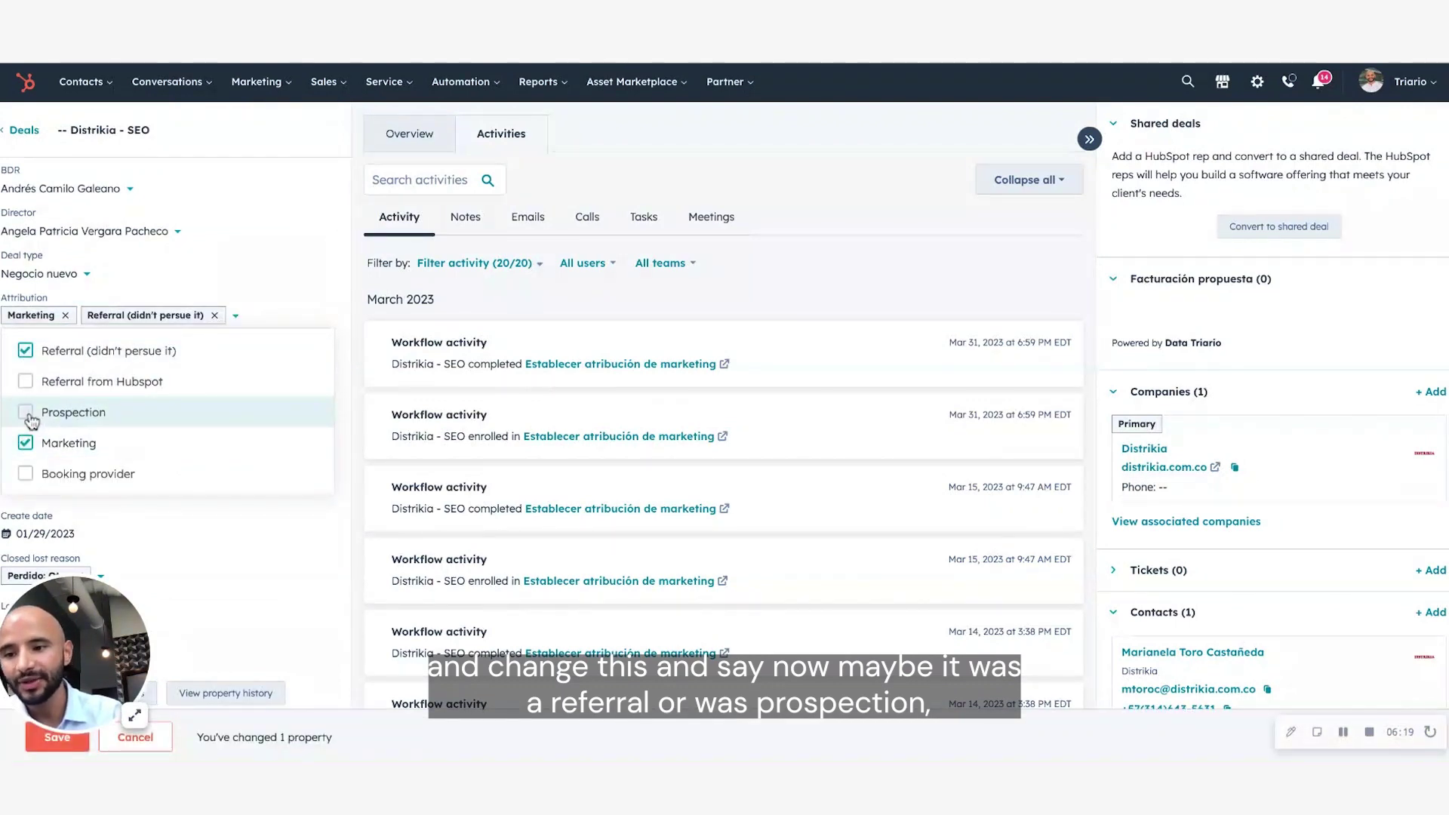
click(27, 413)
click(26, 352)
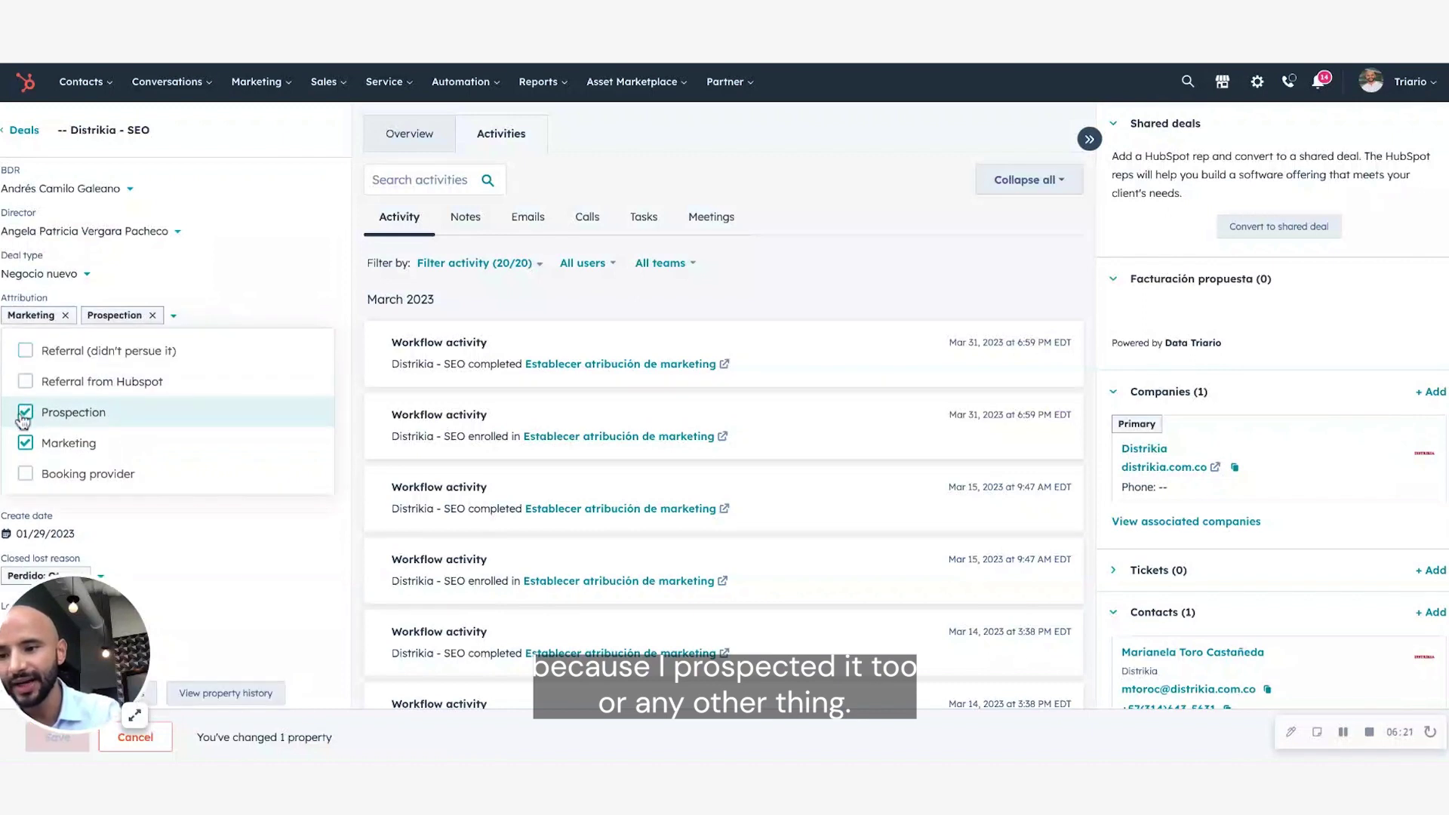
click(24, 413)
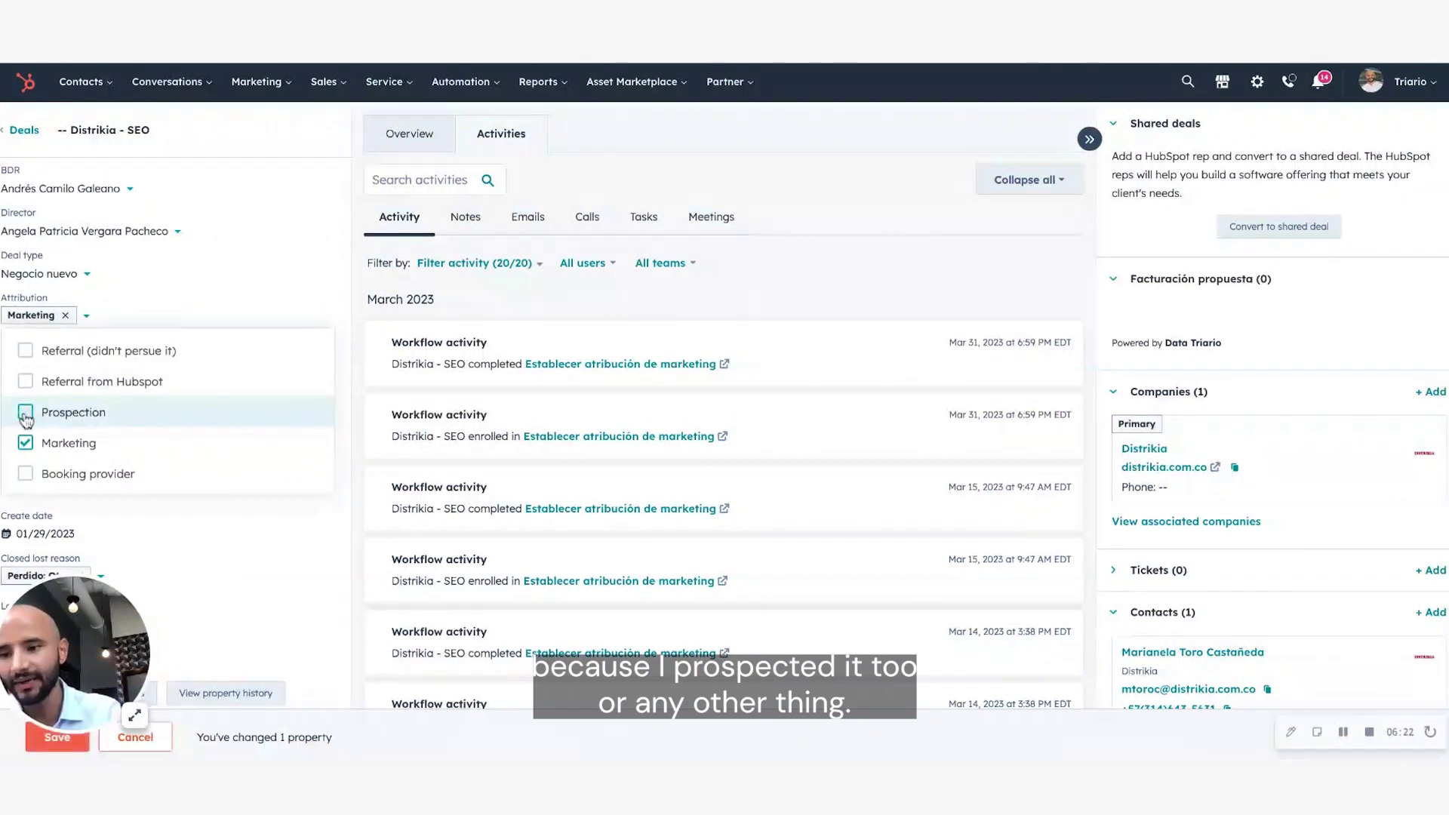
click(364, 579)
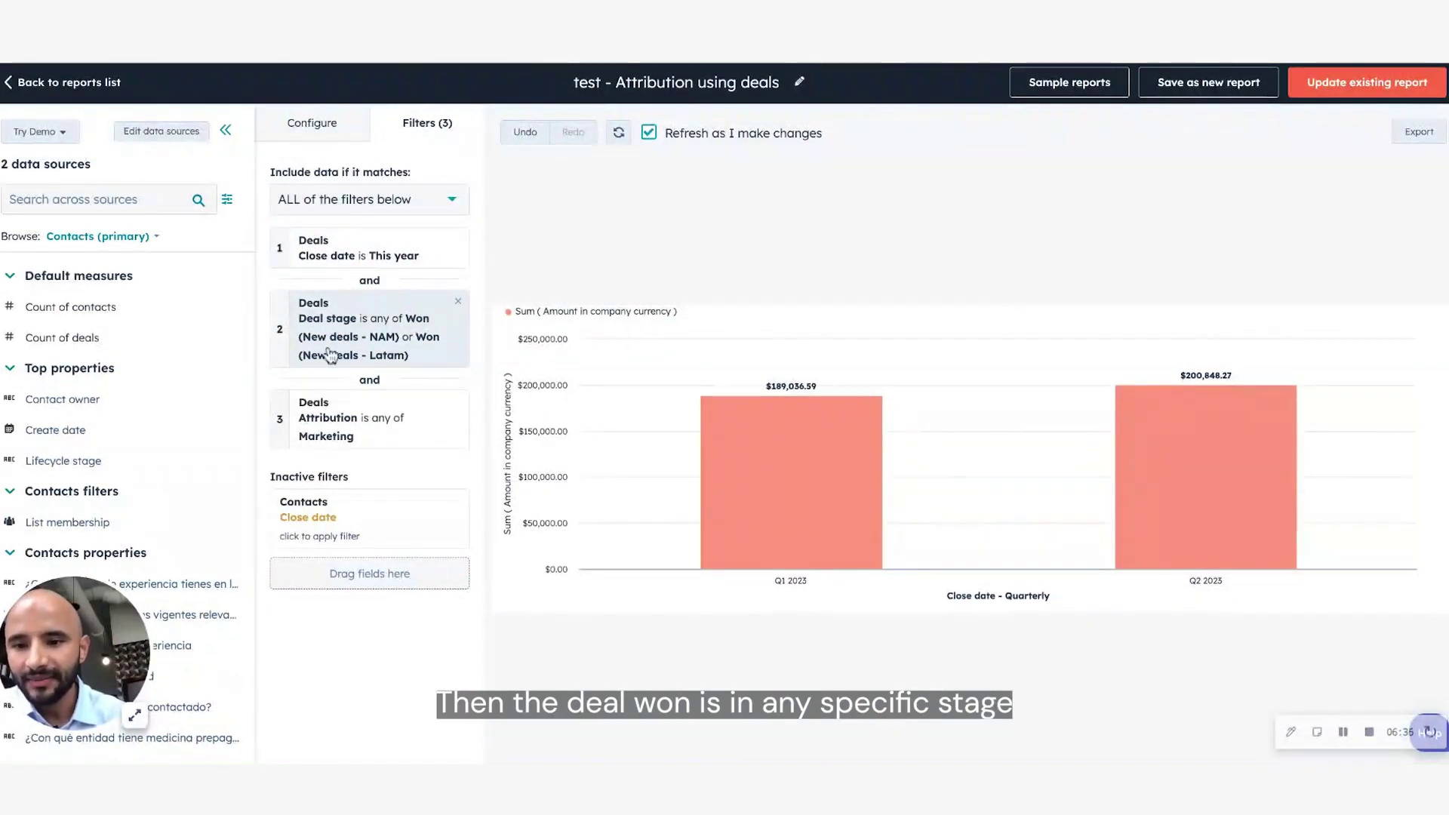
- Replace the Won (New deals - NAM) and Won (New deals - Latam) stages with All closed won
click(389, 354)
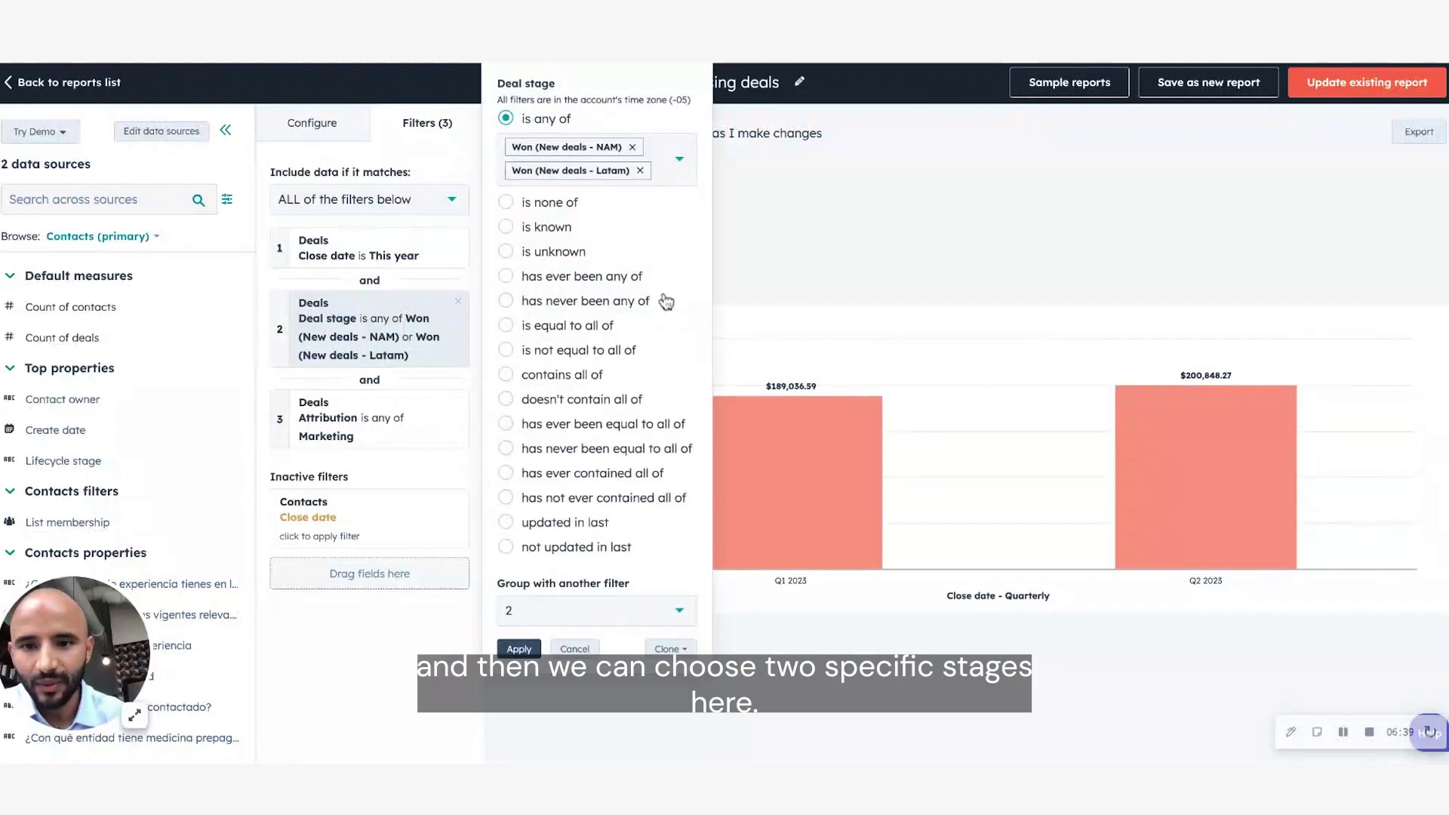
click(640, 148)
click(641, 148)
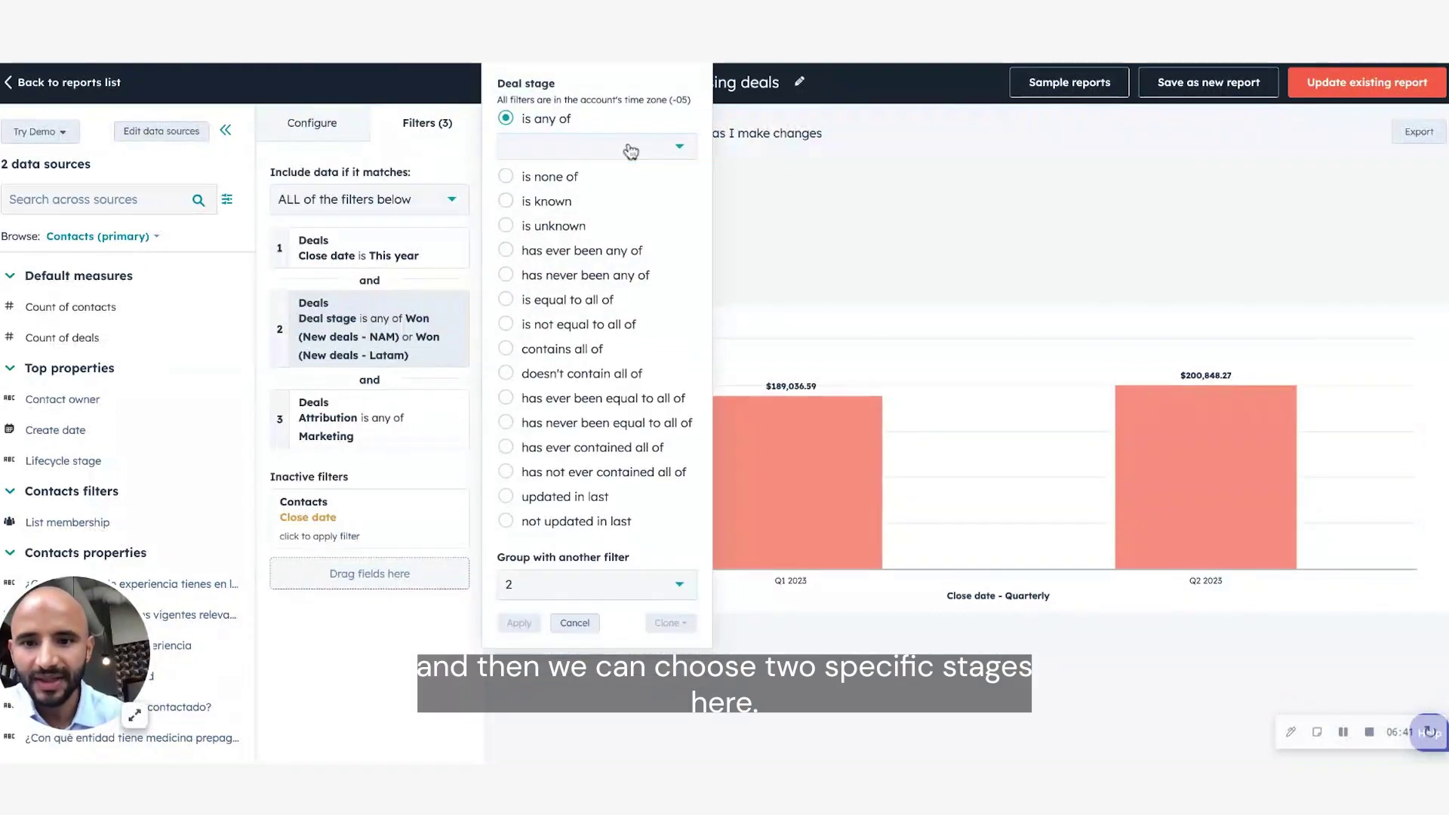
click(531, 155)
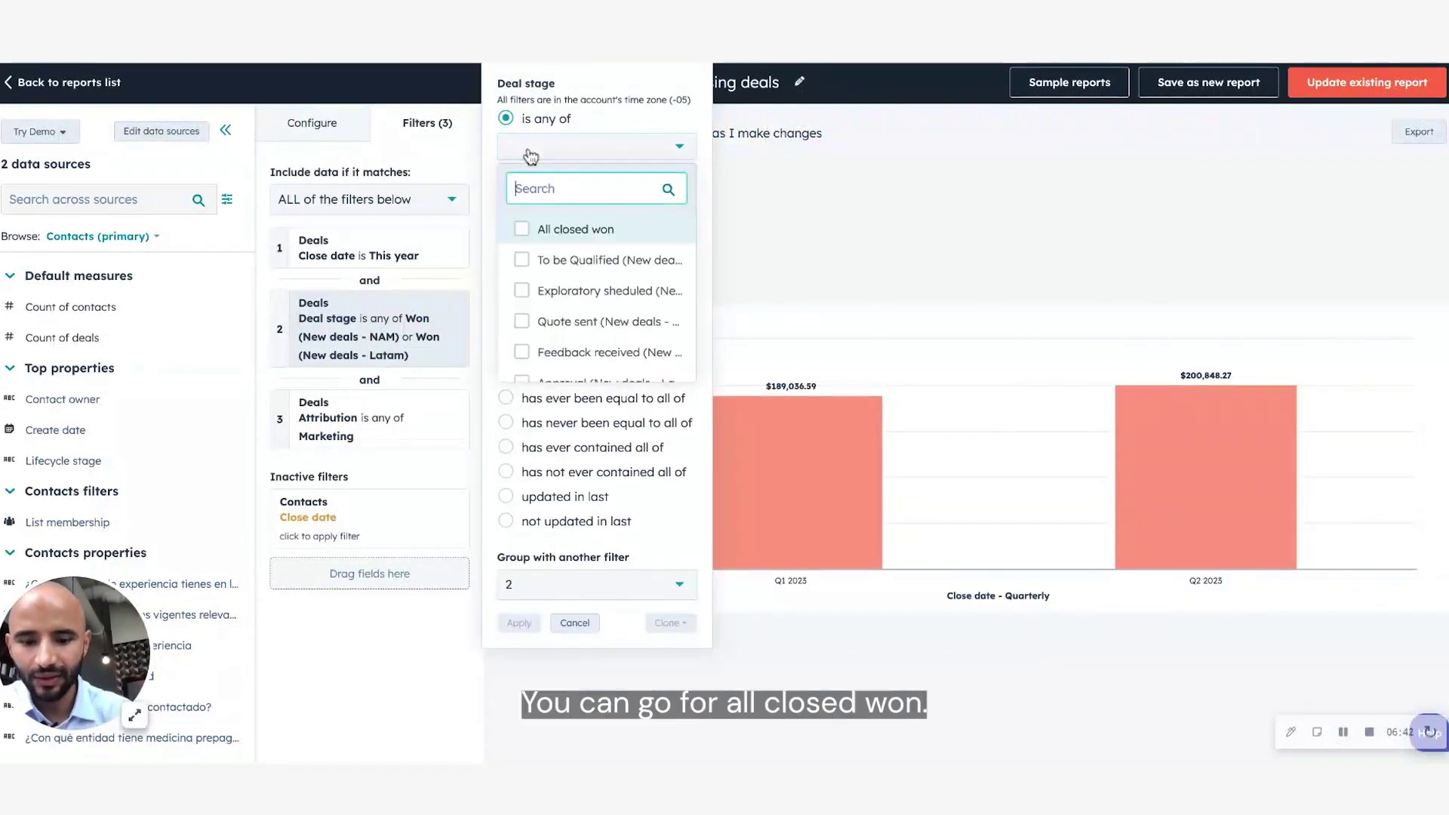
click(528, 230)
click(520, 625)
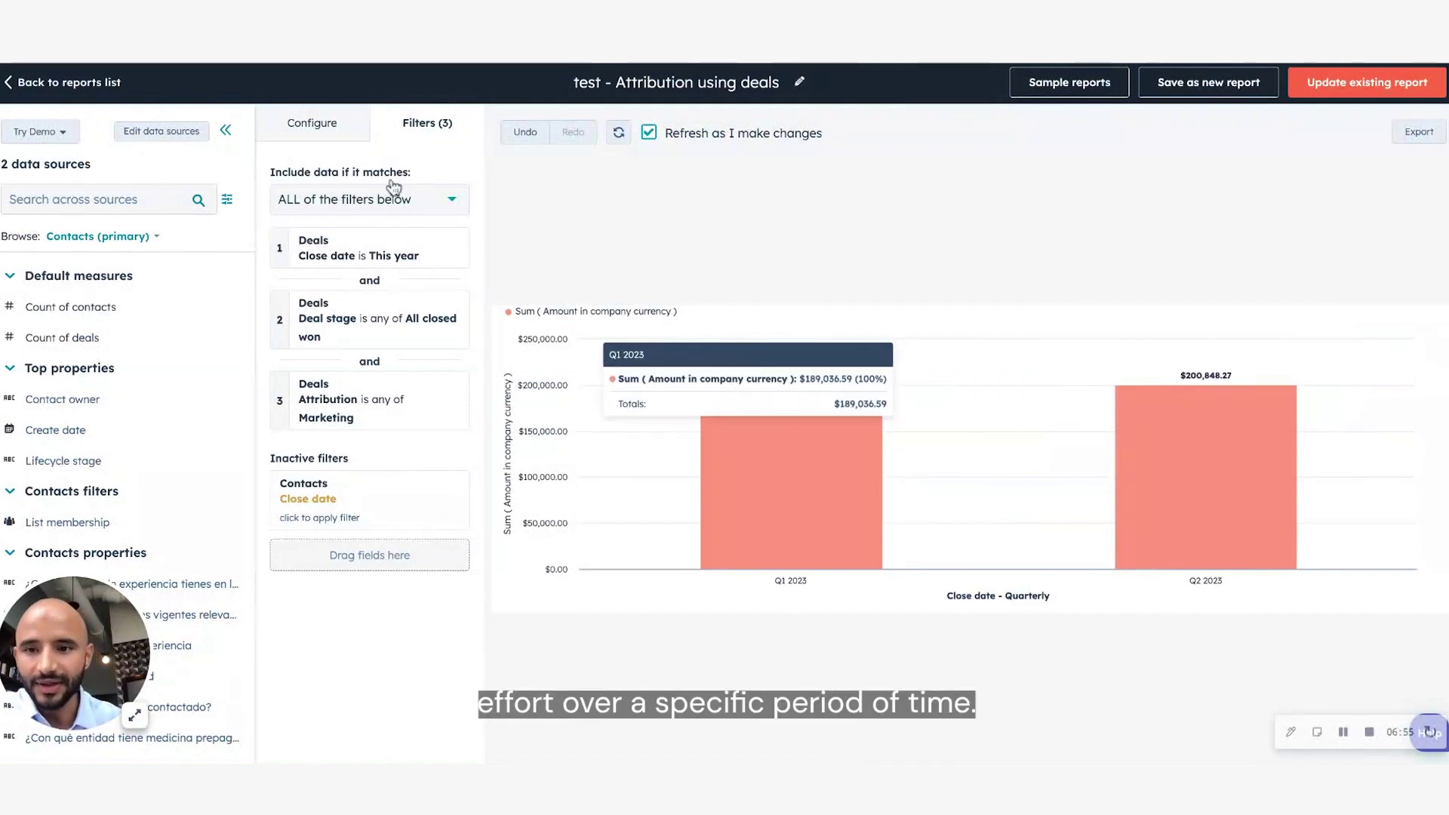
click(304, 128)
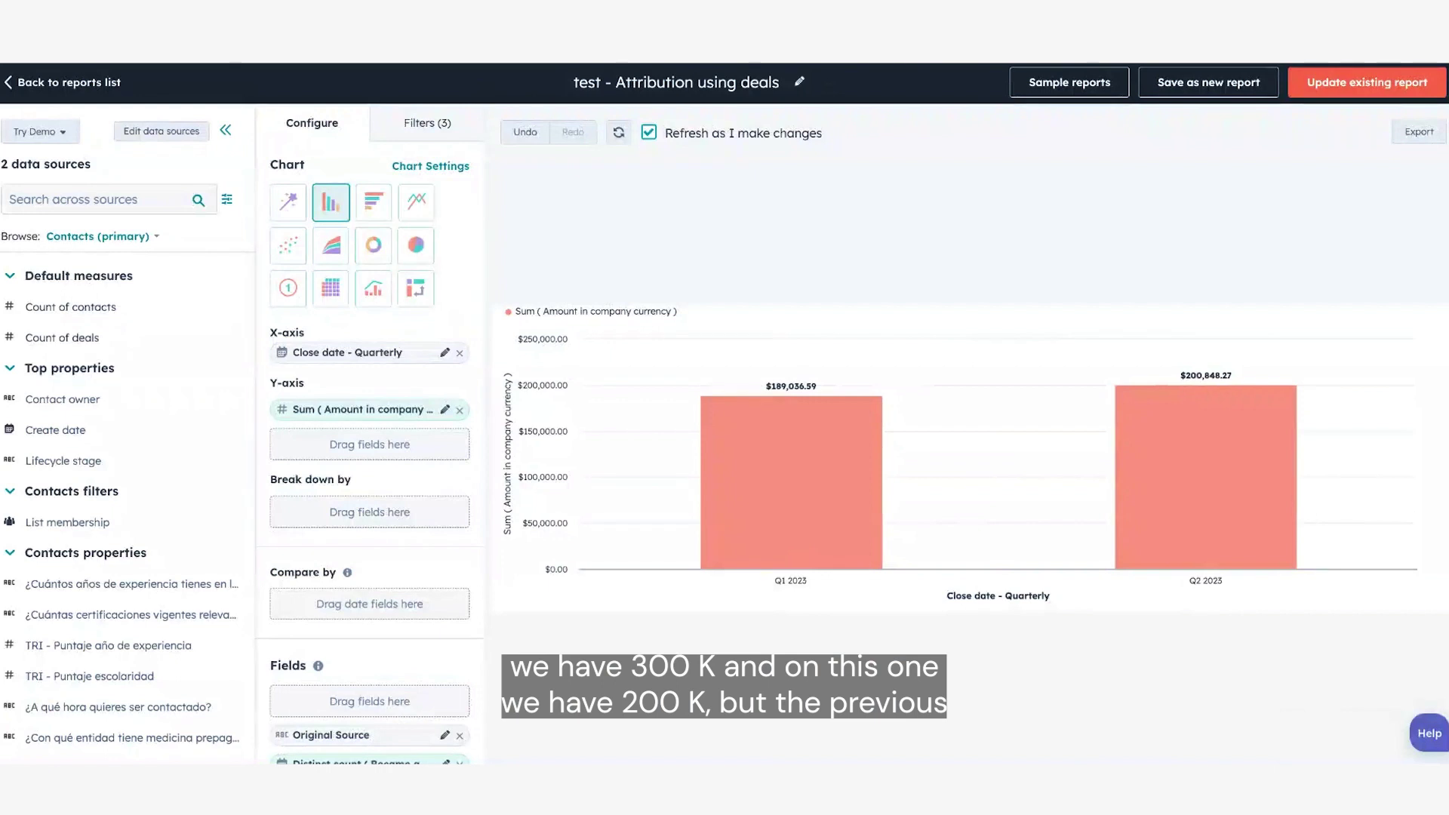
mouse_move(734, 418)
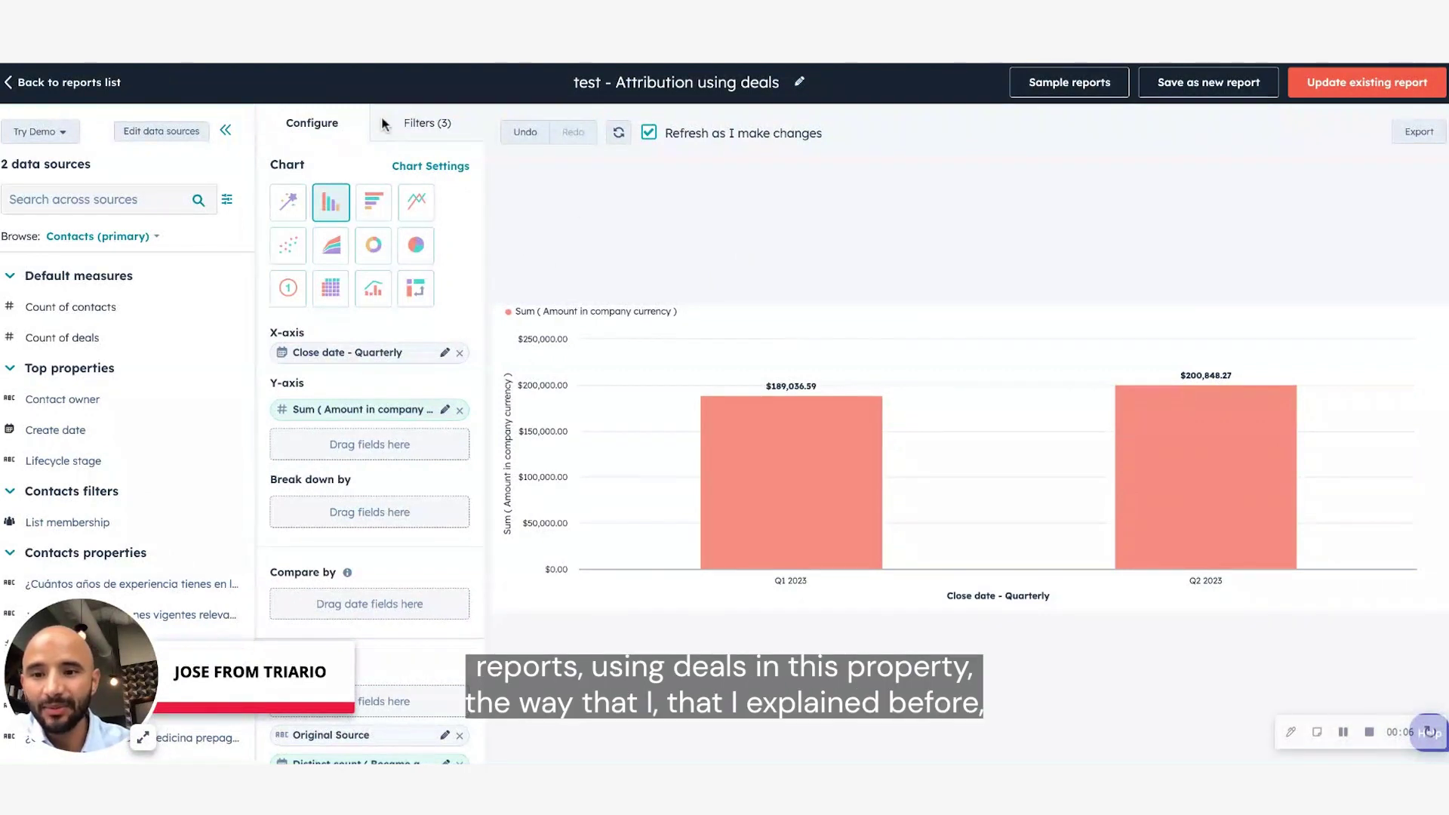
click(403, 133)
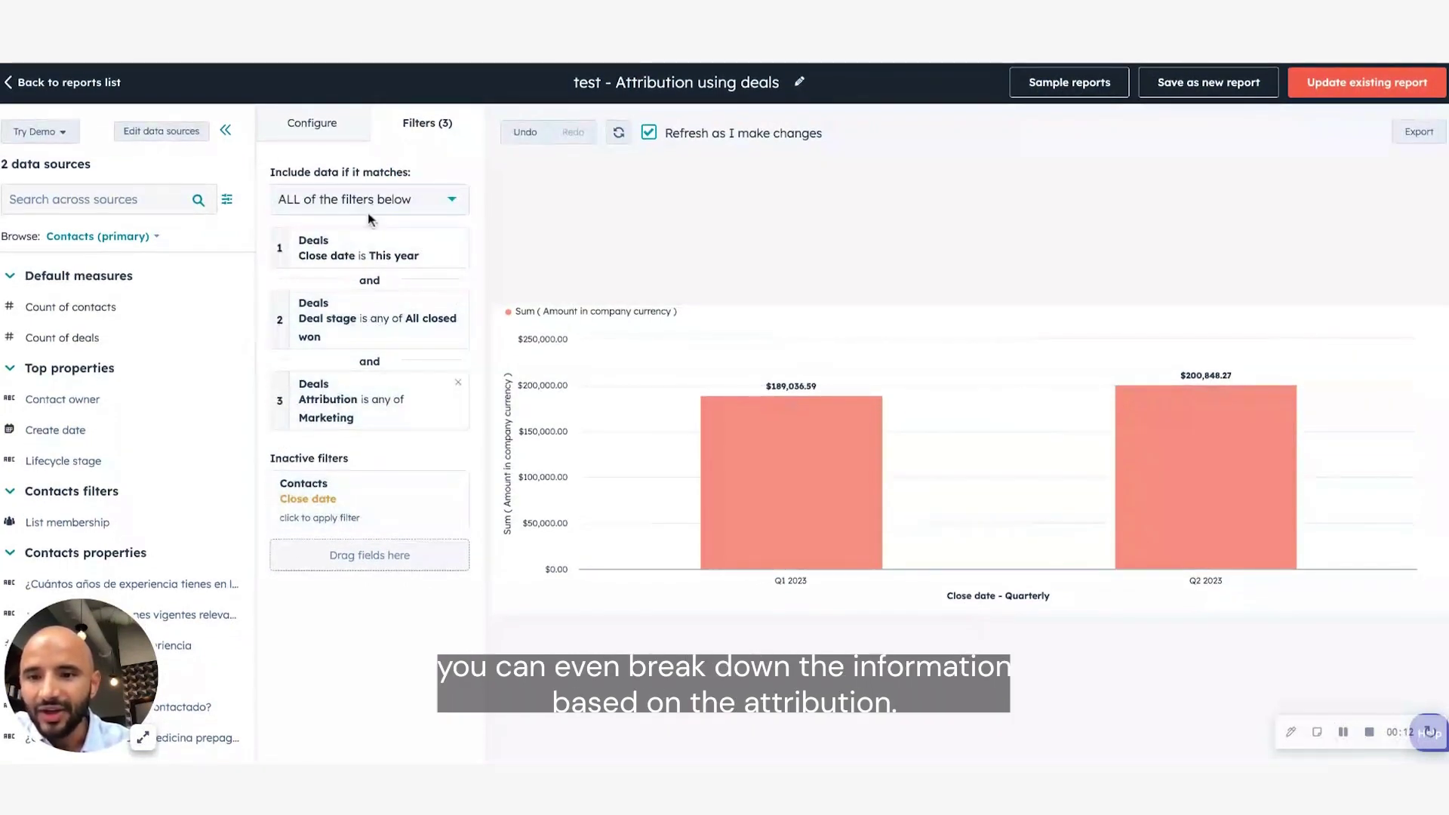
click(329, 134)
scroll(365, 563, down, 2)
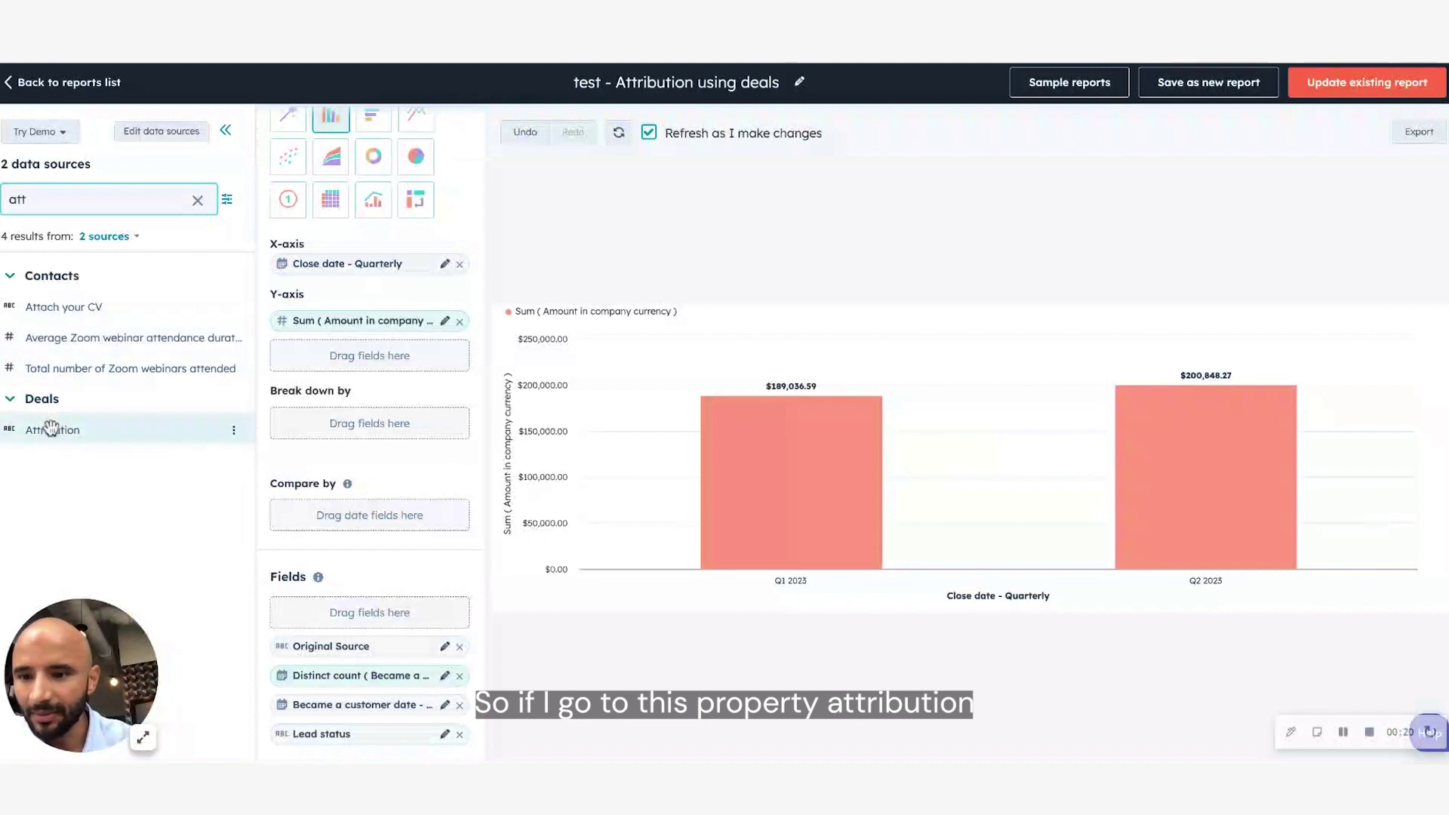
- Break revenue down by deal Attribution as a pie chart, showing Marketing at 82.99%
drag(49, 428, 362, 429)
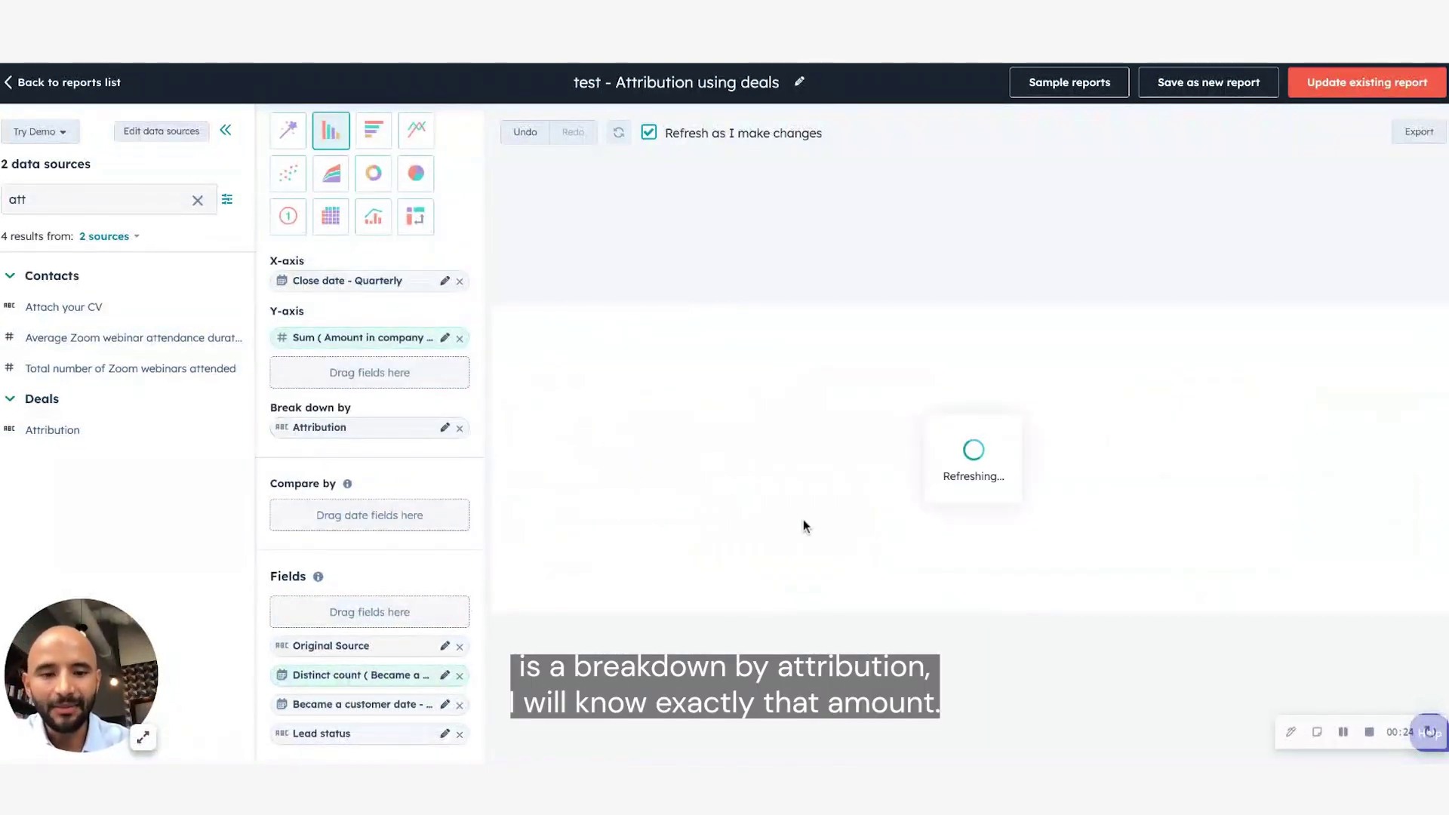
mouse_move(1136, 510)
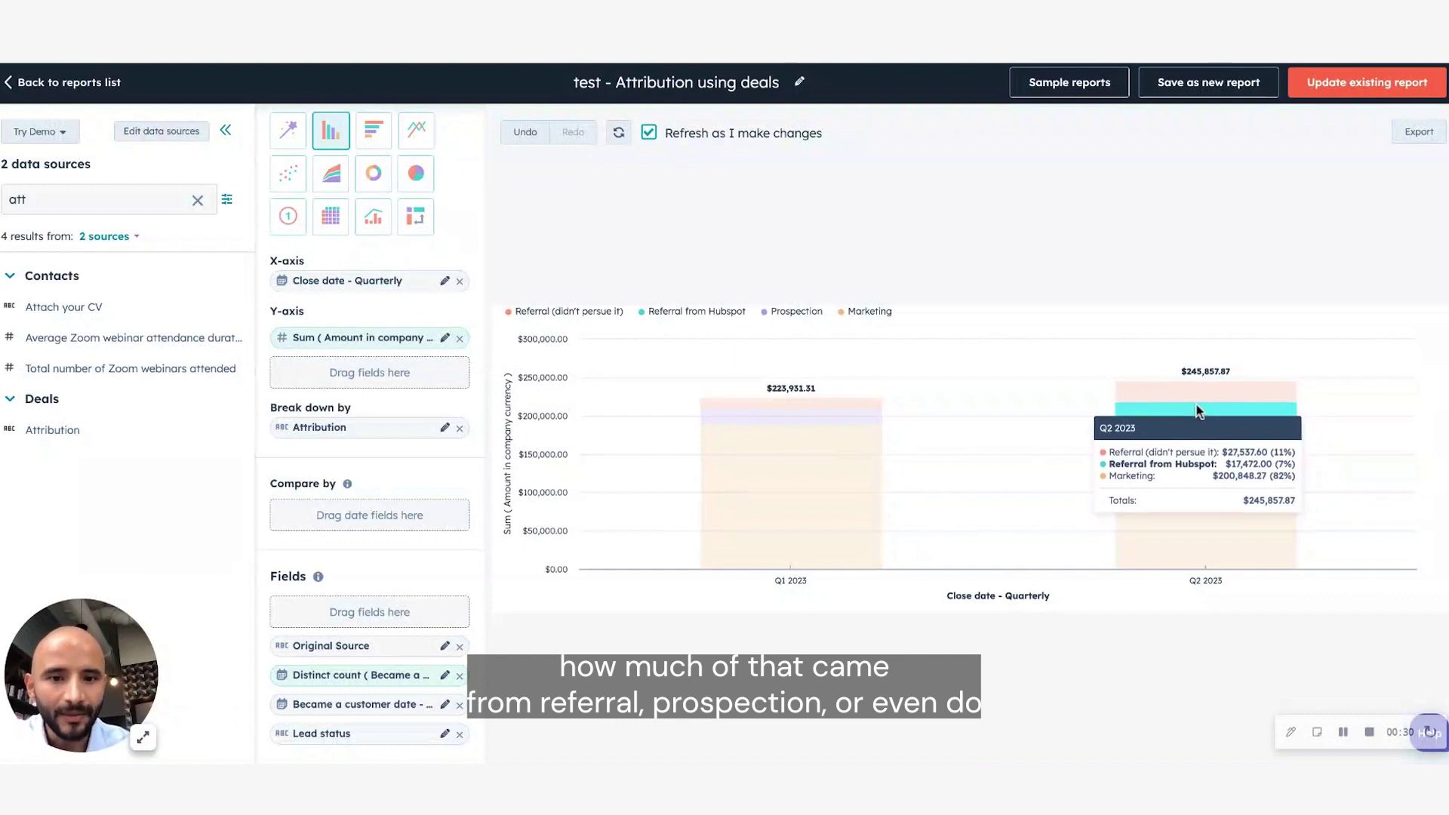
click(415, 173)
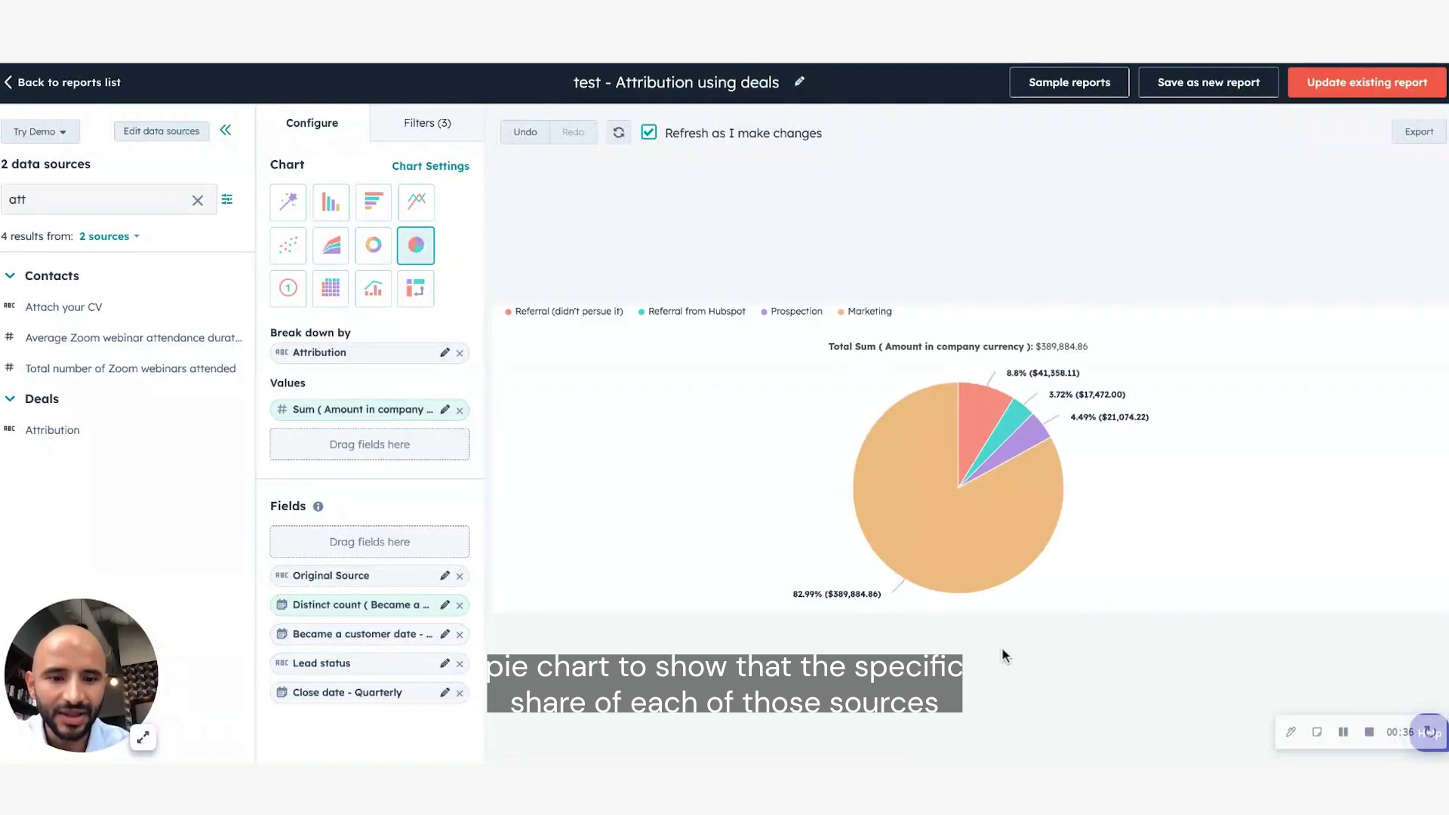
mouse_move(909, 526)
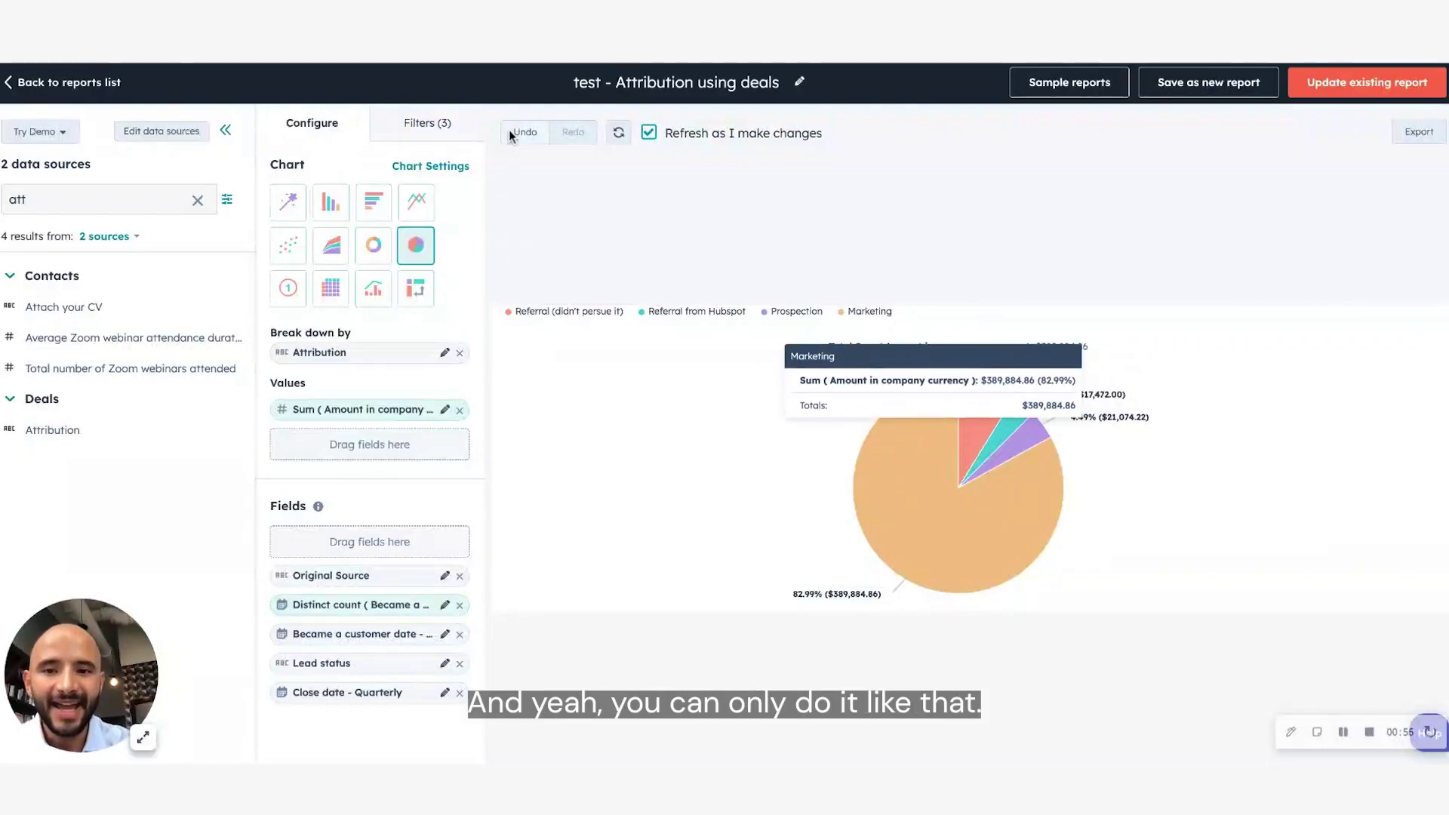
- Search 'source' and add the deal Latest Source field to the report's fields
double_click(56, 200)
key(BackSpace)
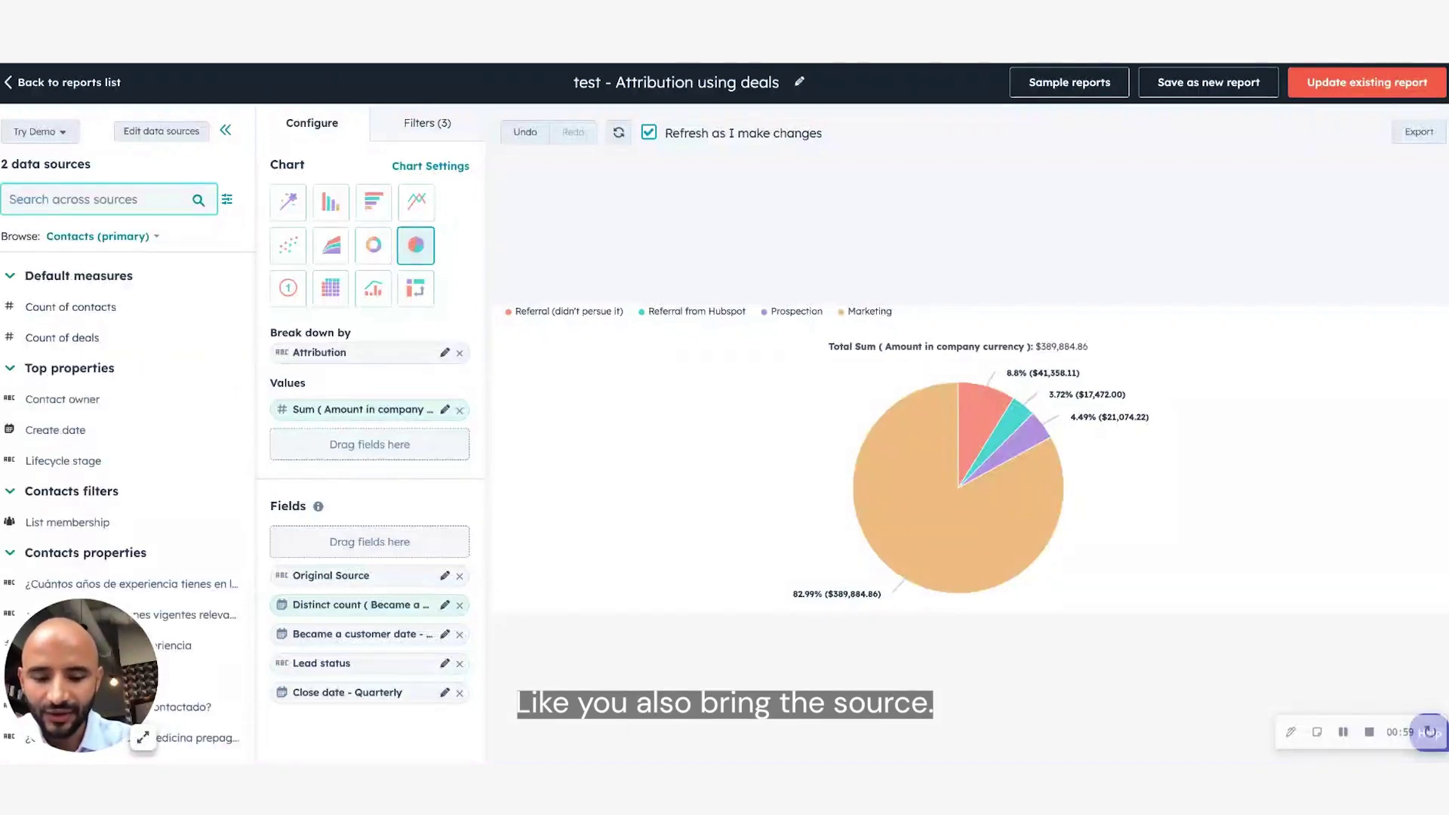
text(source)
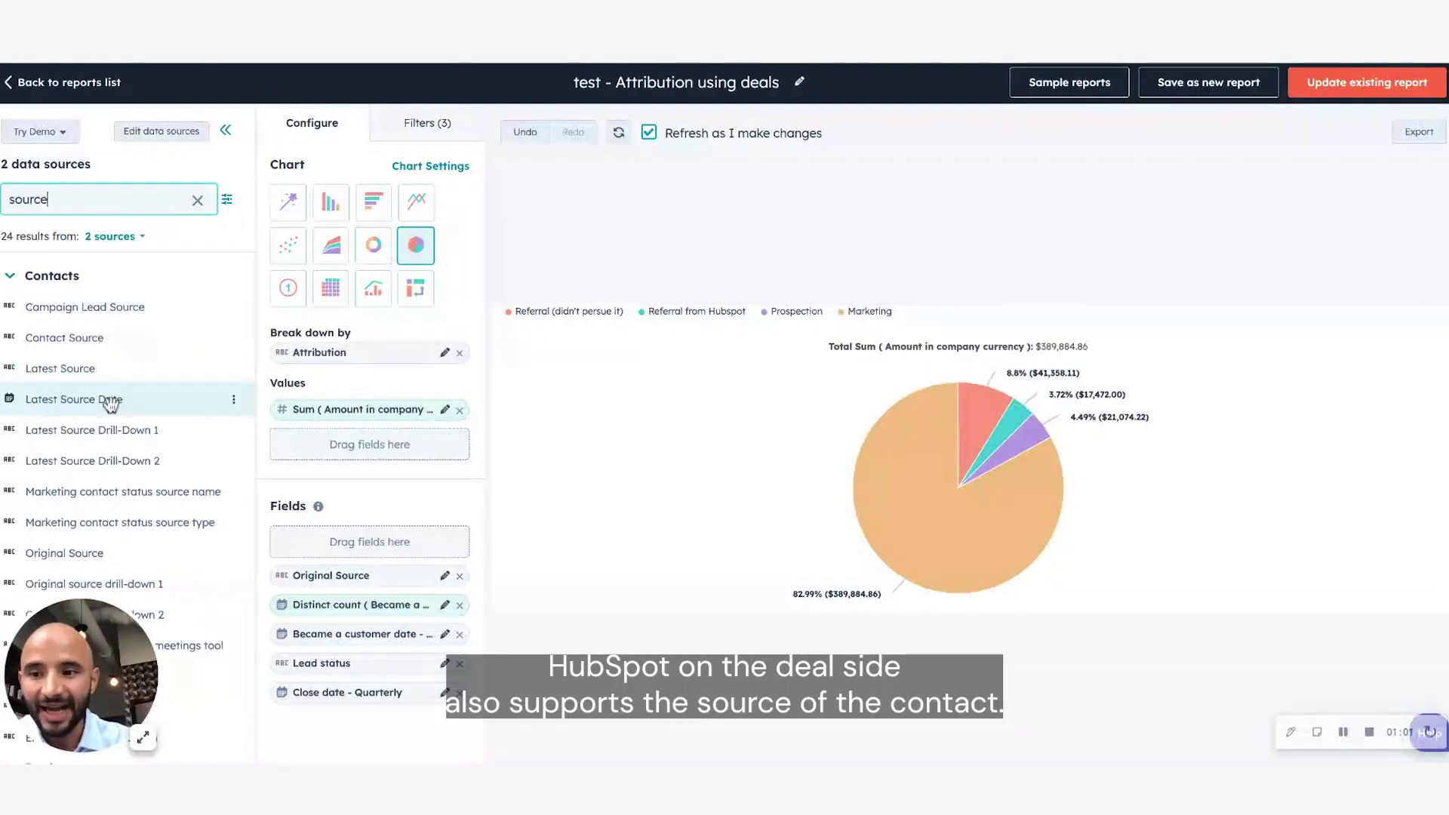
scroll(68, 400, down, 4)
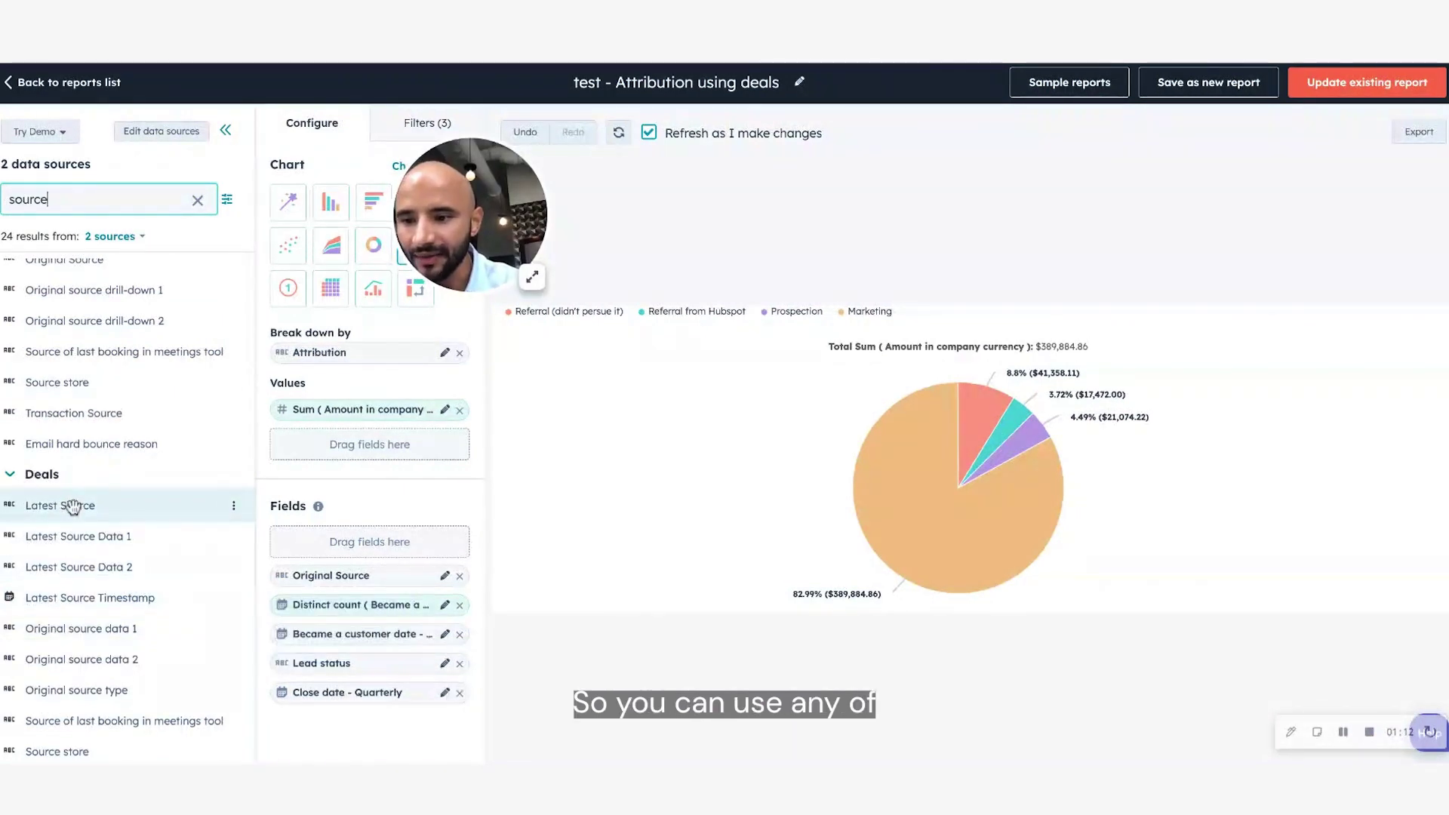
mouse_move(81, 636)
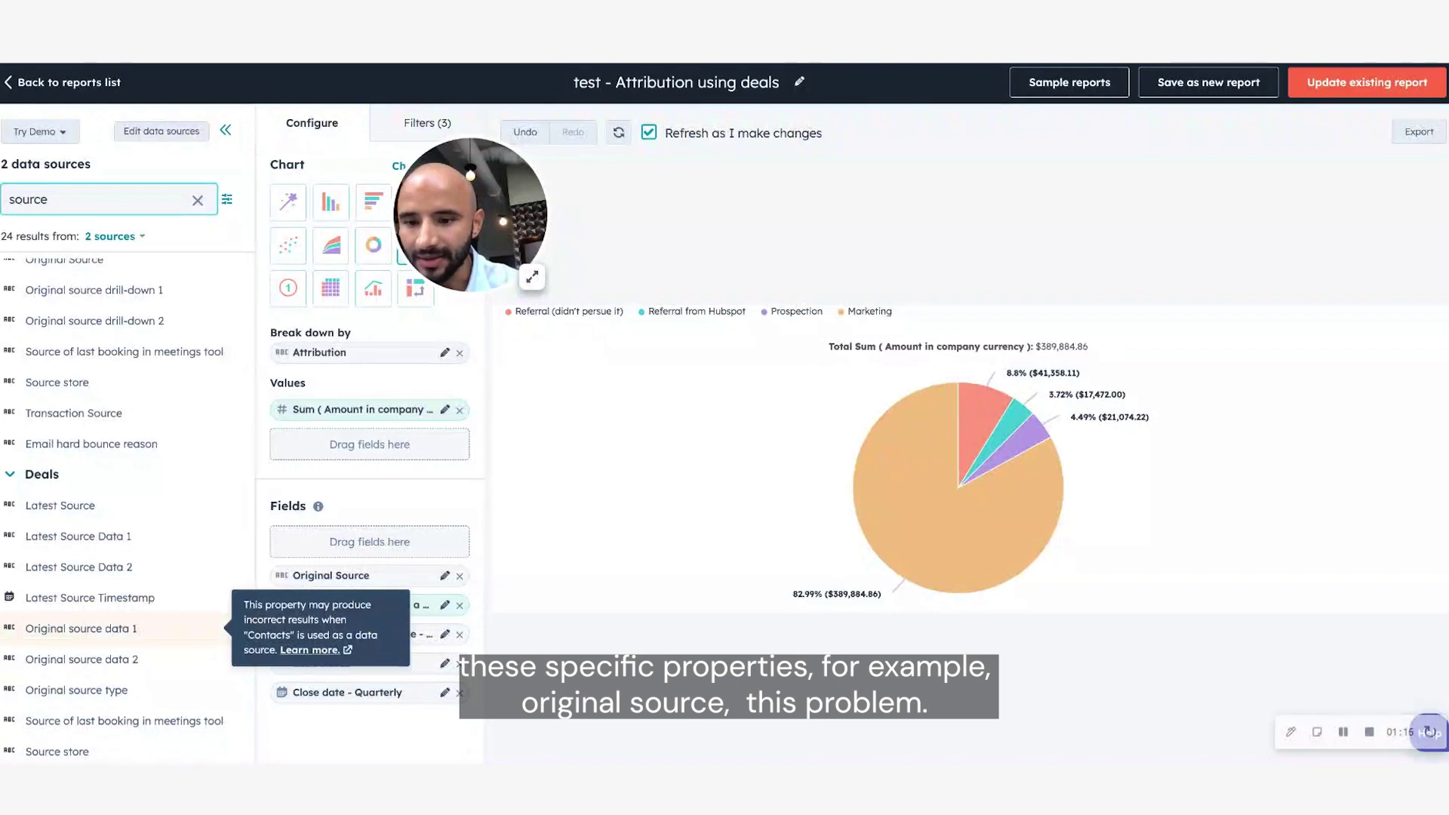
drag(54, 509, 362, 355)
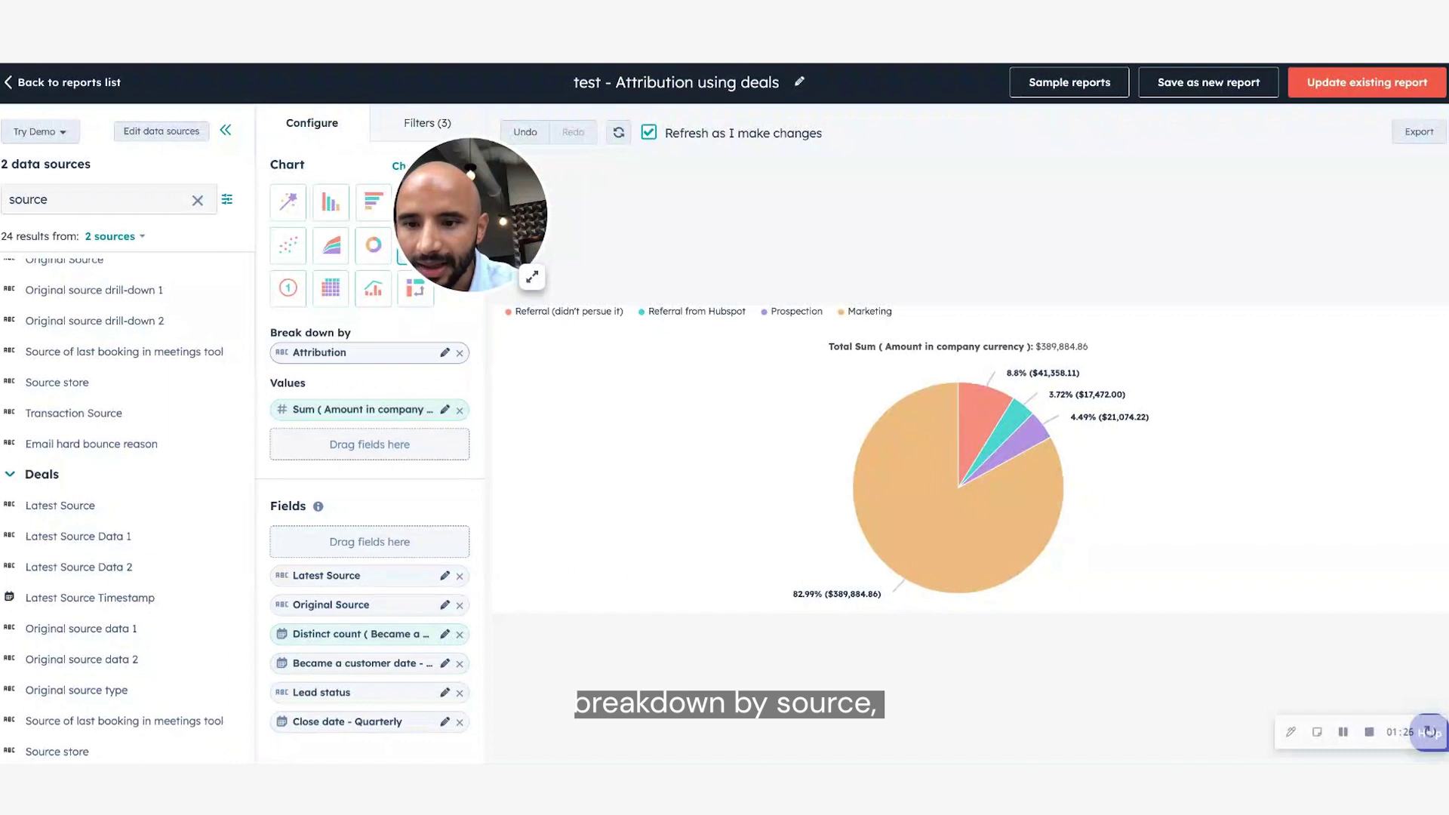
- Replace Attribution with Latest Source as the pie chart's breakdown
click(459, 354)
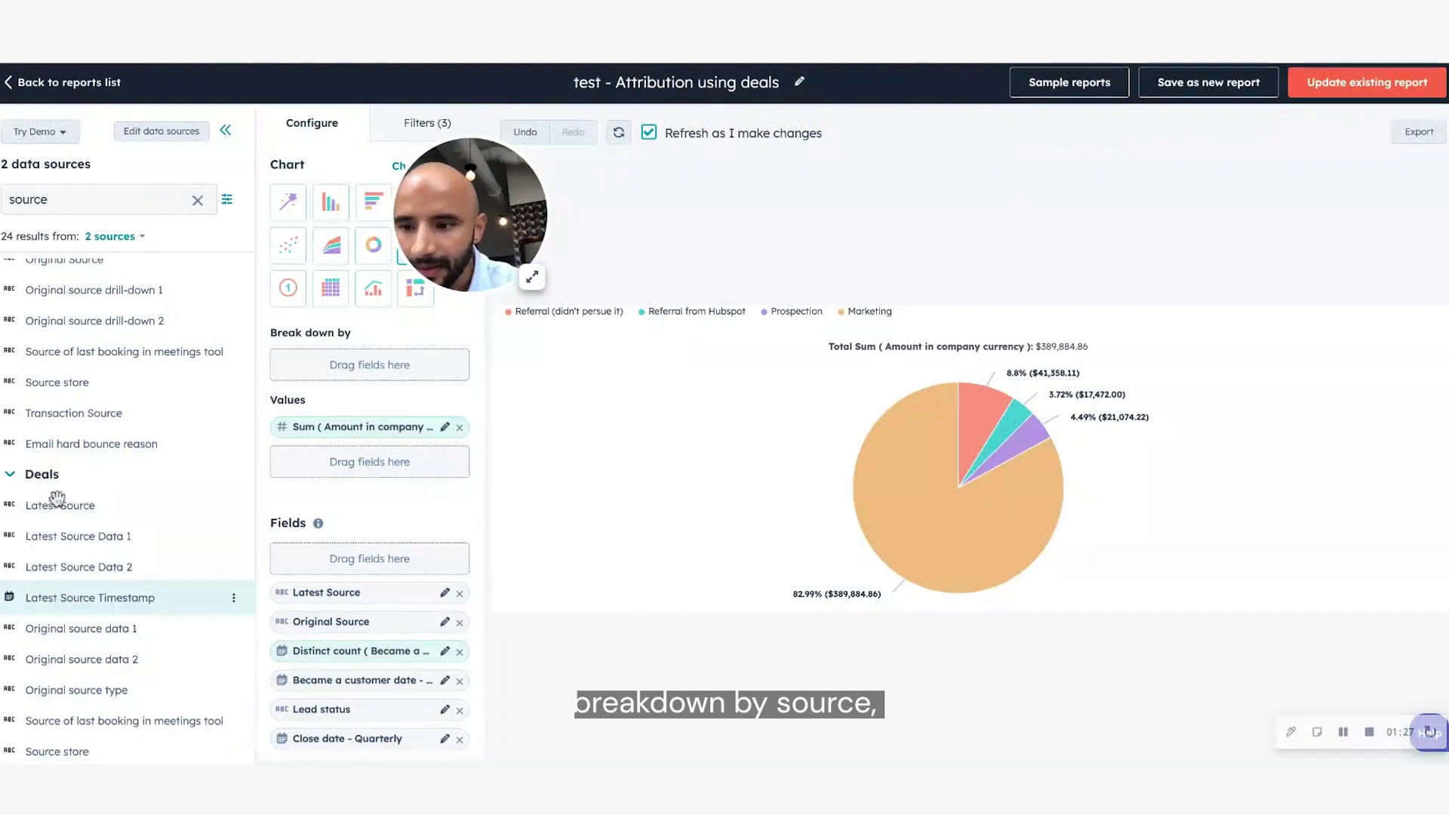
drag(53, 502, 297, 351)
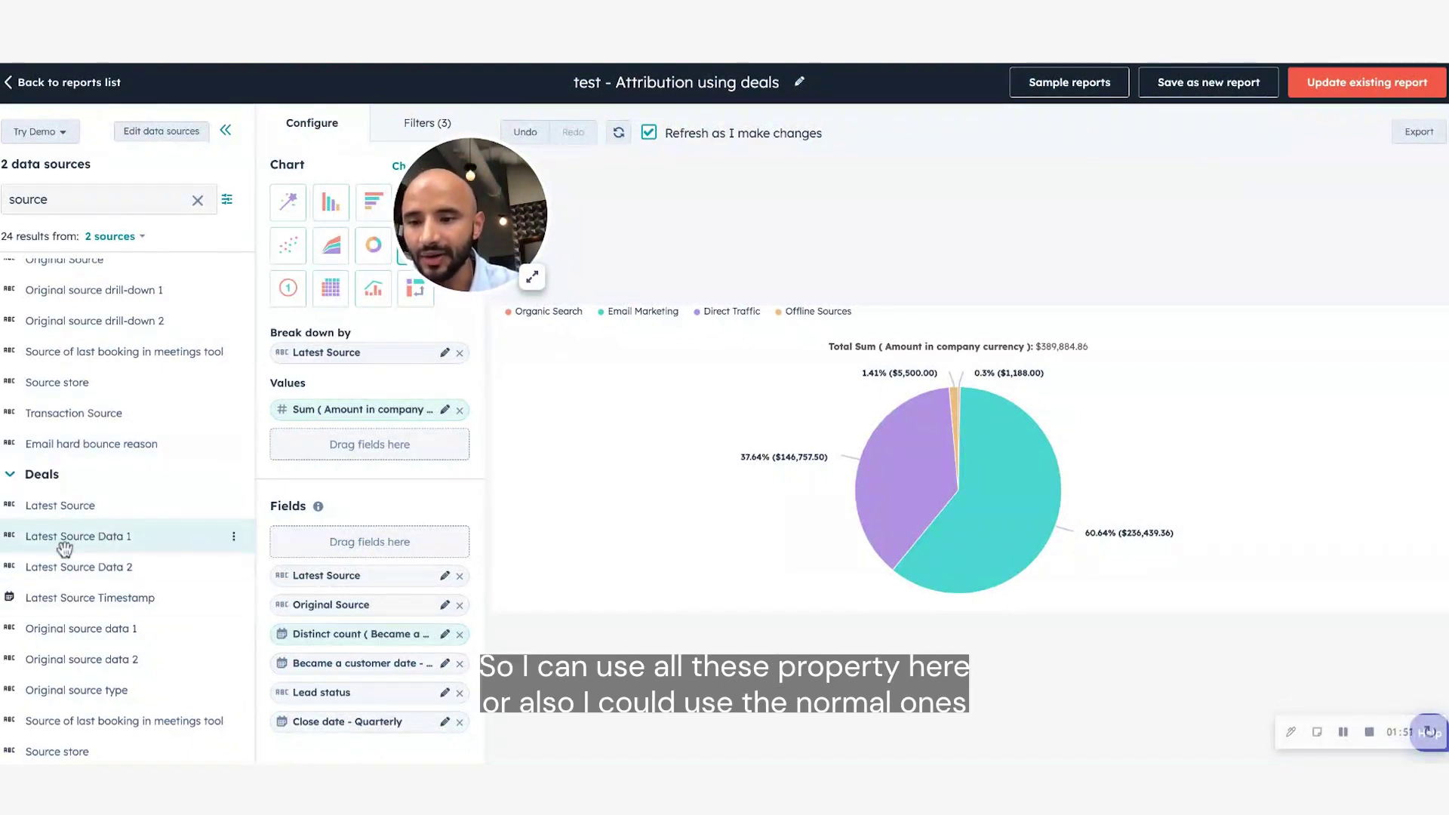
scroll(120, 401, up, 4)
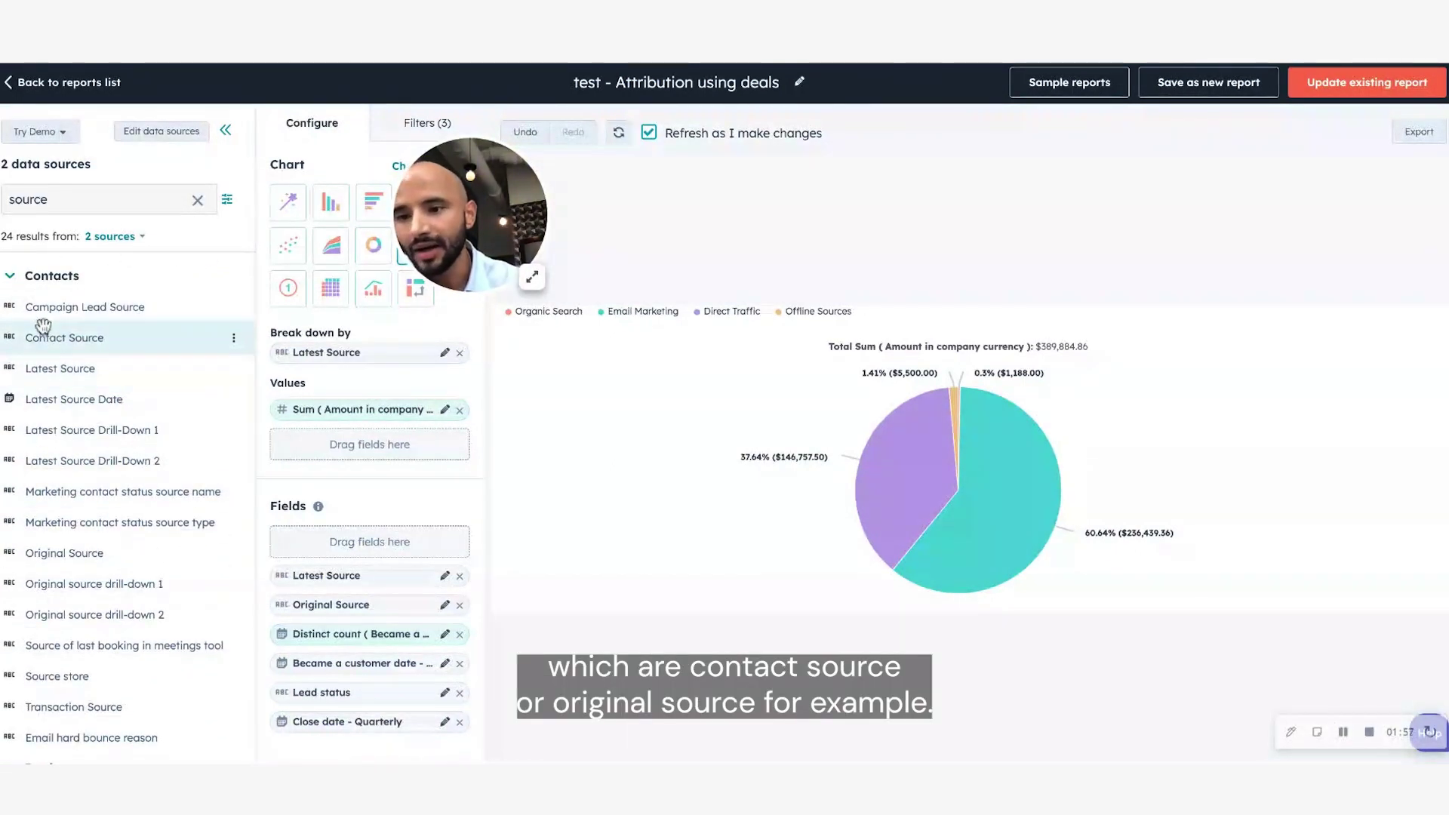
scroll(113, 457, down, 2)
scroll(113, 457, up, 2)
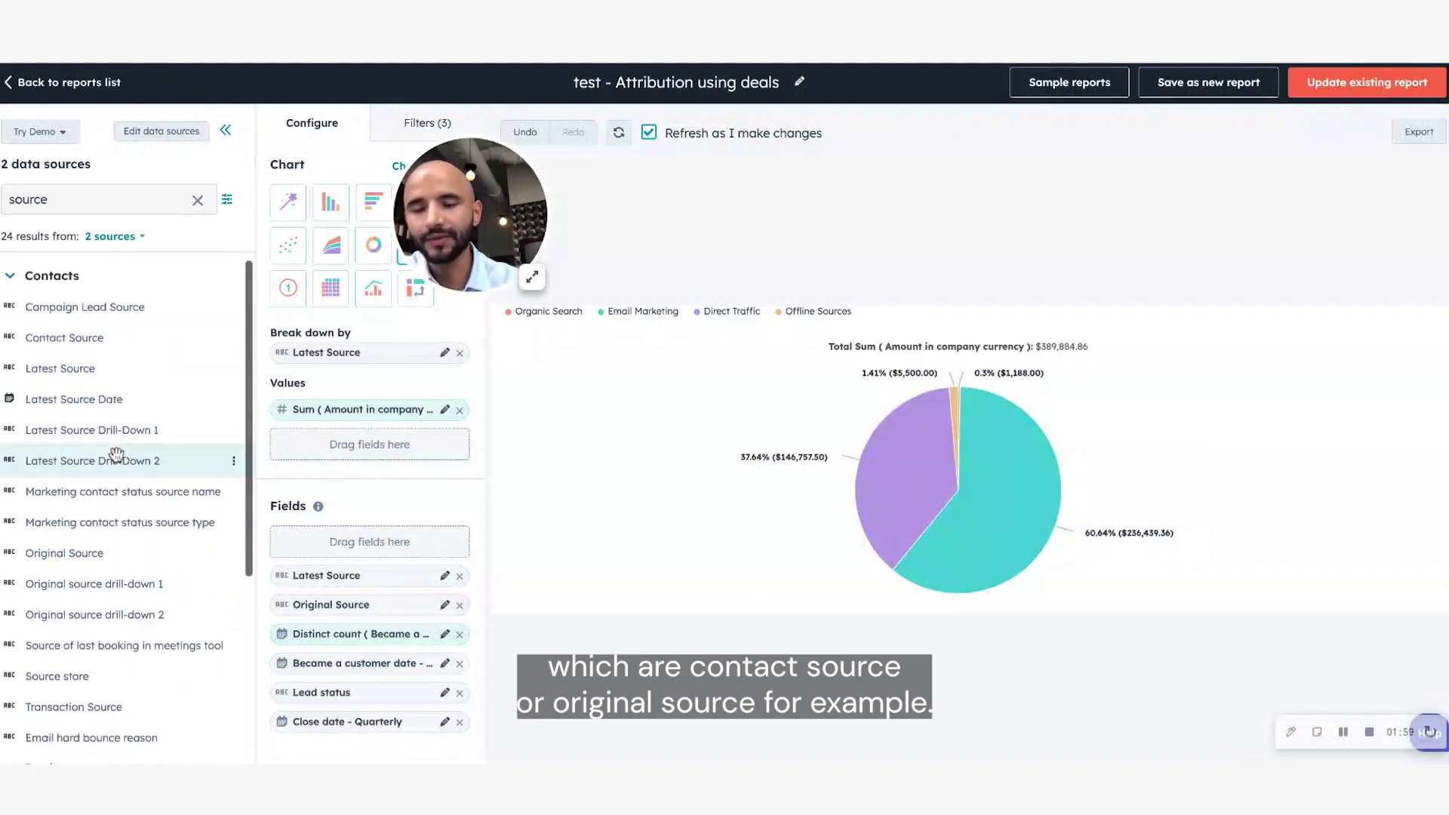